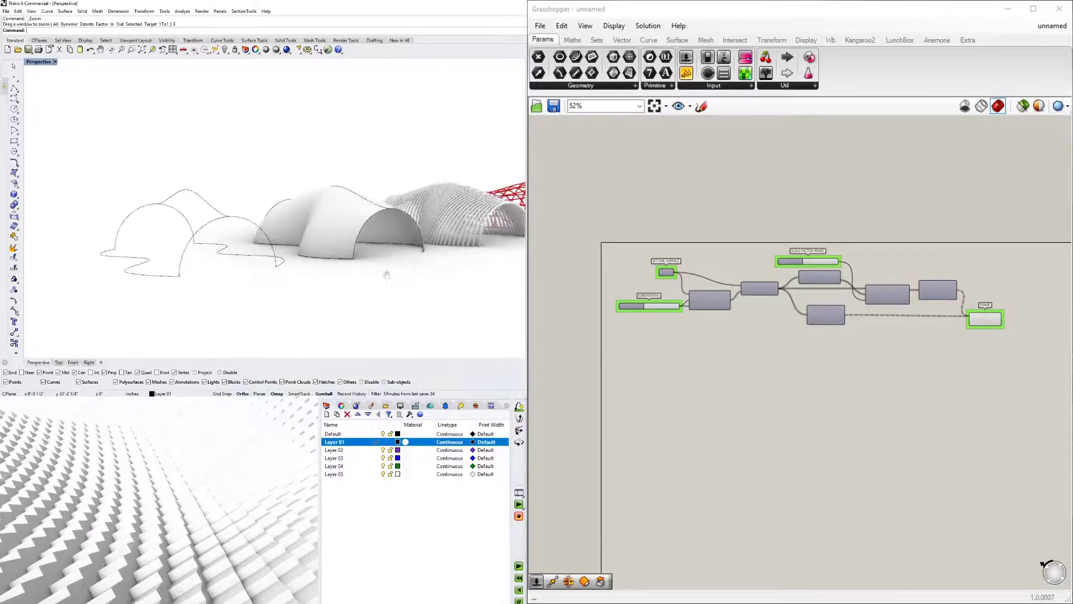
Step: Reduce the subdivision count of the red grid frame on the arched surface
{"action": "right_click_drag", "start_coordinate": [387, 275], "coordinate": [324, 307], "text": "shift"}
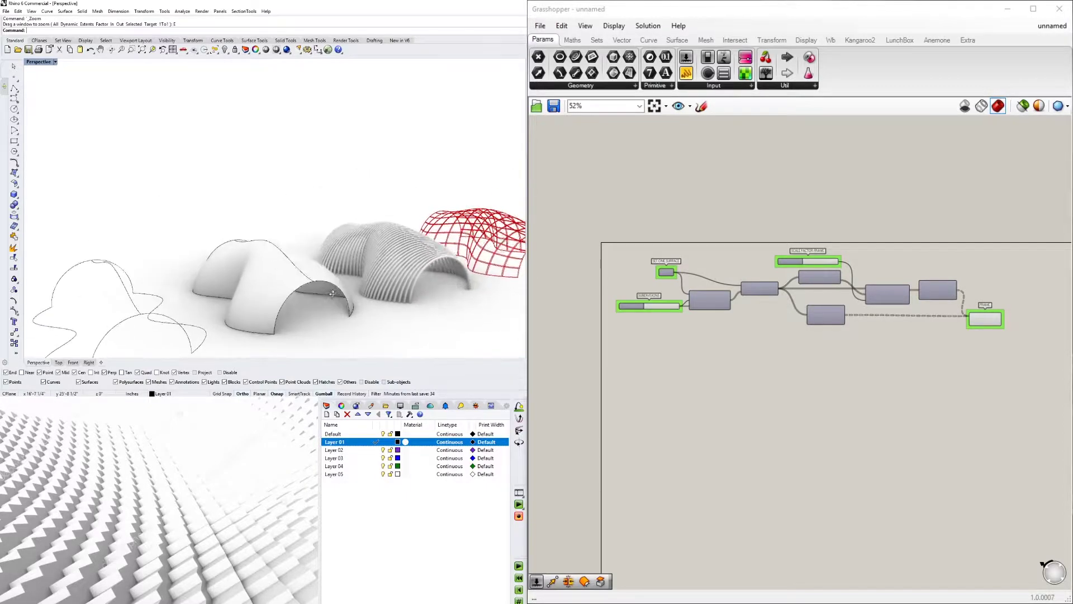
{"action": "left_click", "coordinate": [296, 271]}
{"action": "right_click_drag", "start_coordinate": [385, 259], "coordinate": [287, 234], "text": "shift"}
{"action": "left_click", "coordinate": [347, 179]}
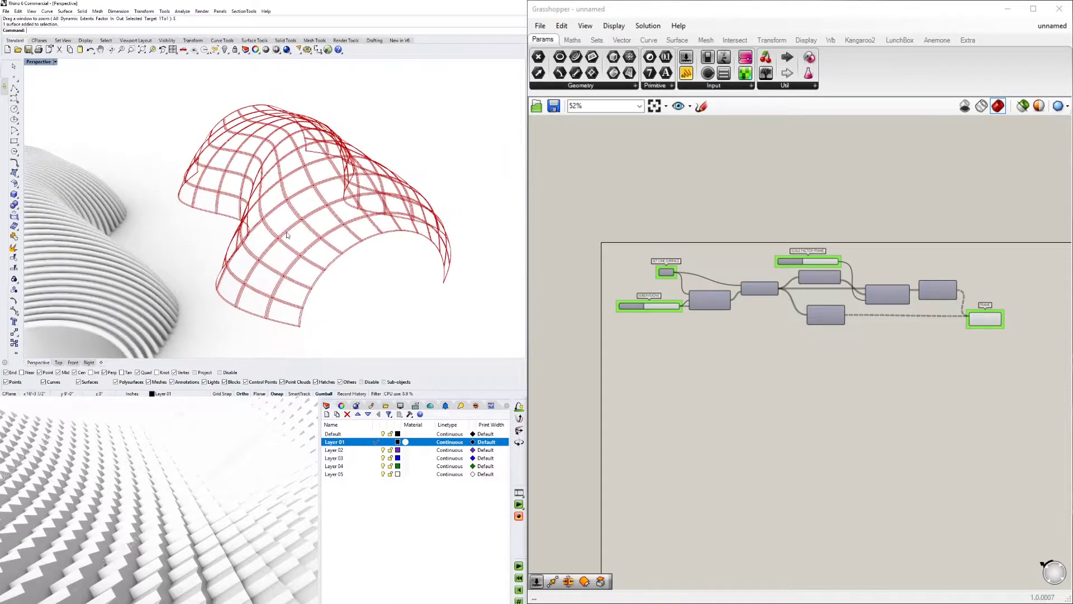
{"action": "scroll", "coordinate": [652, 309], "scroll_direction": "up", "scroll_amount": 5}
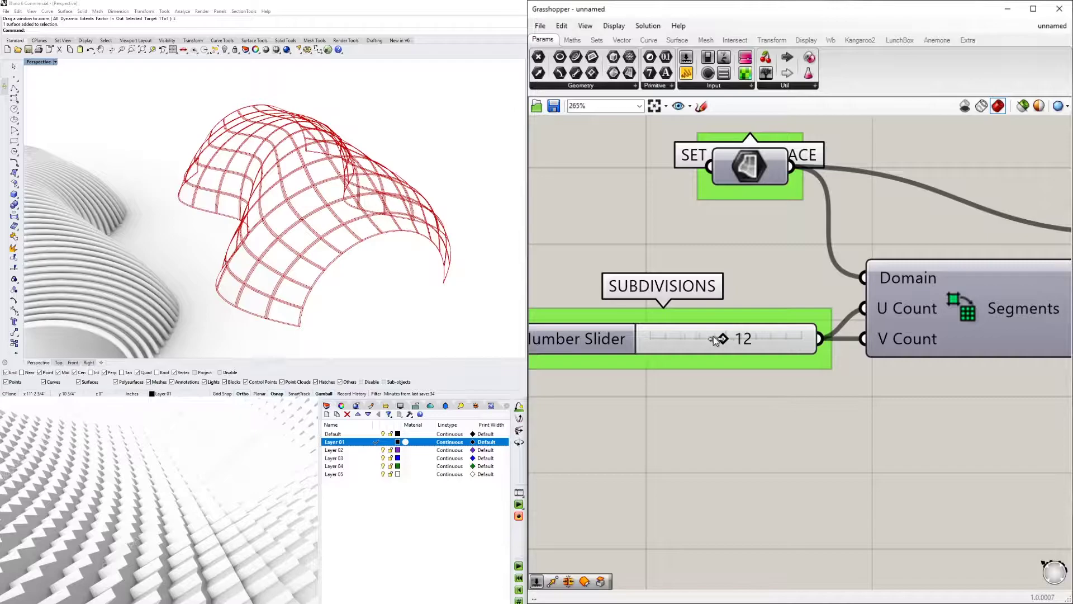
{"action": "left_click_drag", "start_coordinate": [700, 340], "coordinate": [692, 339]}
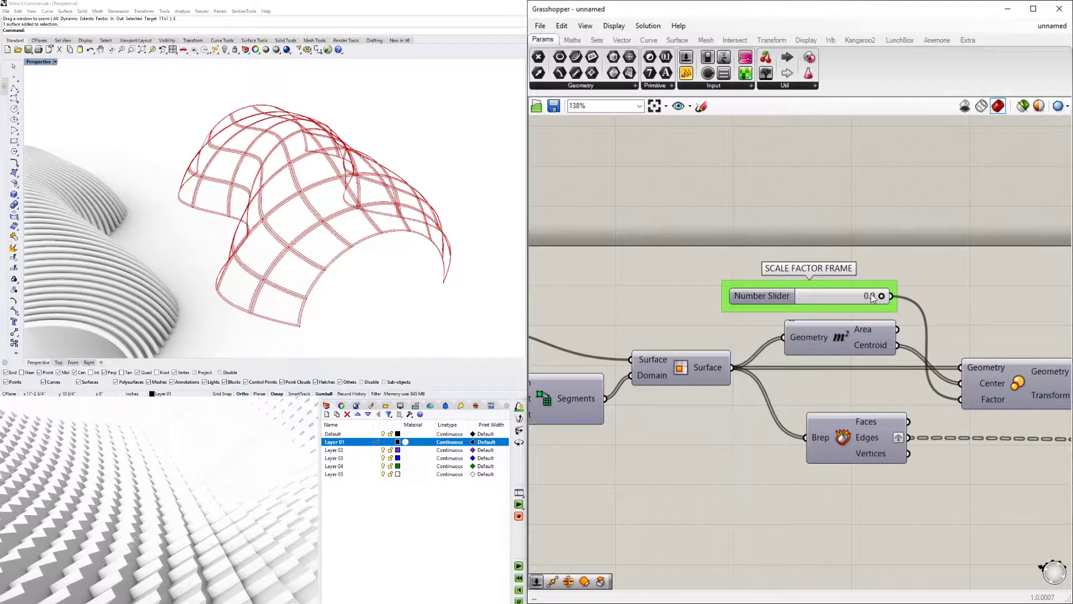
Step: Set the frame's scale factor to 0.5
{"action": "double_click", "coordinate": [872, 298]}
{"action": "type", "text": "0.5"}
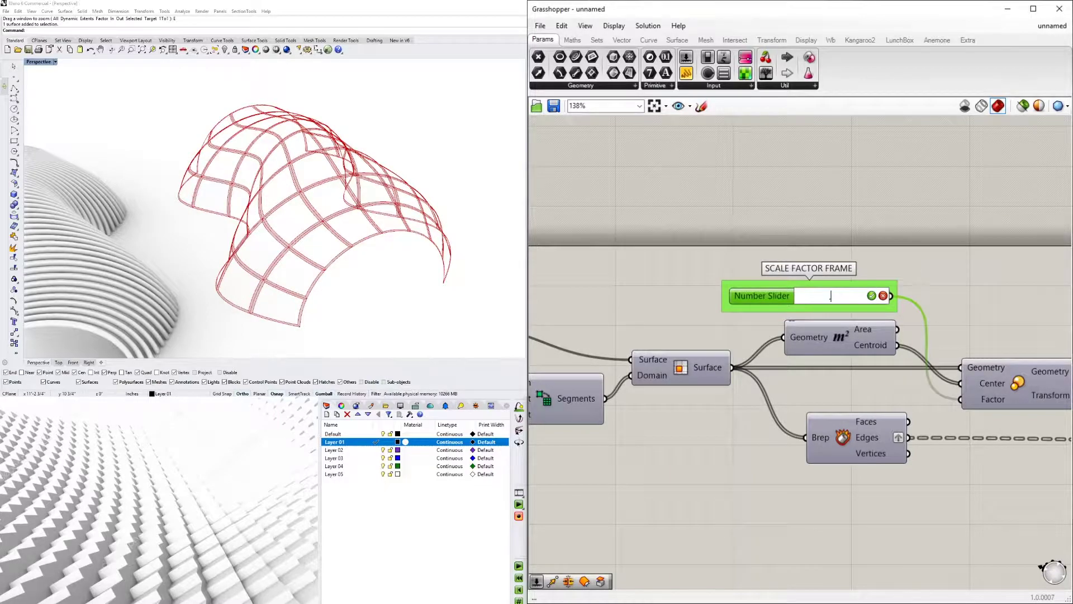
{"action": "key", "text": "Return"}
{"action": "right_click_drag", "start_coordinate": [364, 201], "coordinate": [488, 215]}
{"action": "scroll", "coordinate": [279, 204], "scroll_direction": "down", "scroll_amount": 3}
{"action": "scroll", "coordinate": [360, 243], "scroll_direction": "down", "scroll_amount": 2}
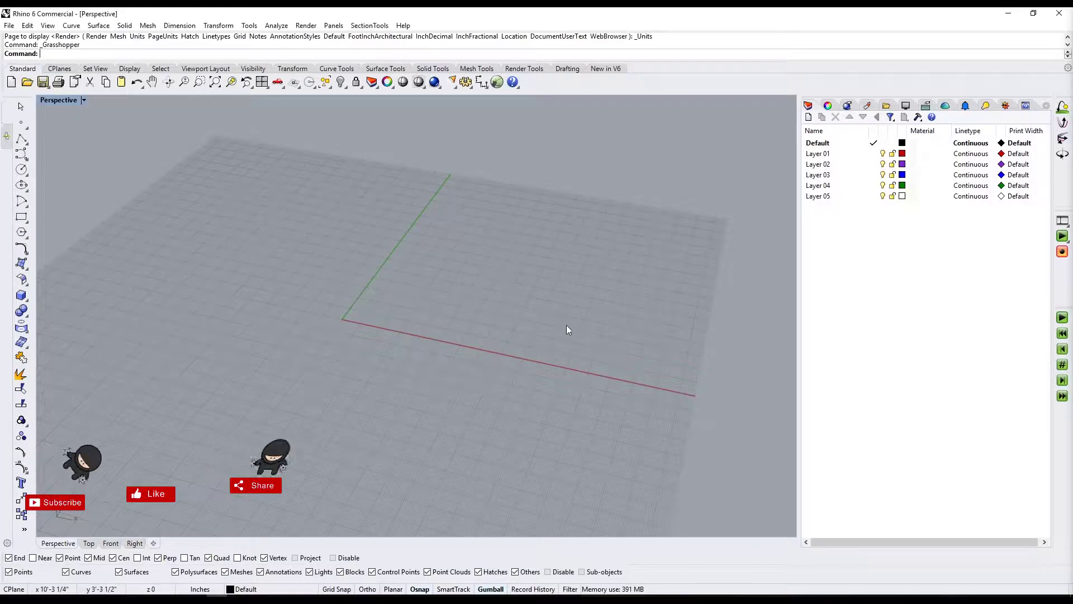
Step: Draw a 180-degree arc on the ground plane from its centre, start and end points
{"action": "right_click_drag", "start_coordinate": [479, 291], "coordinate": [352, 351], "text": "shift"}
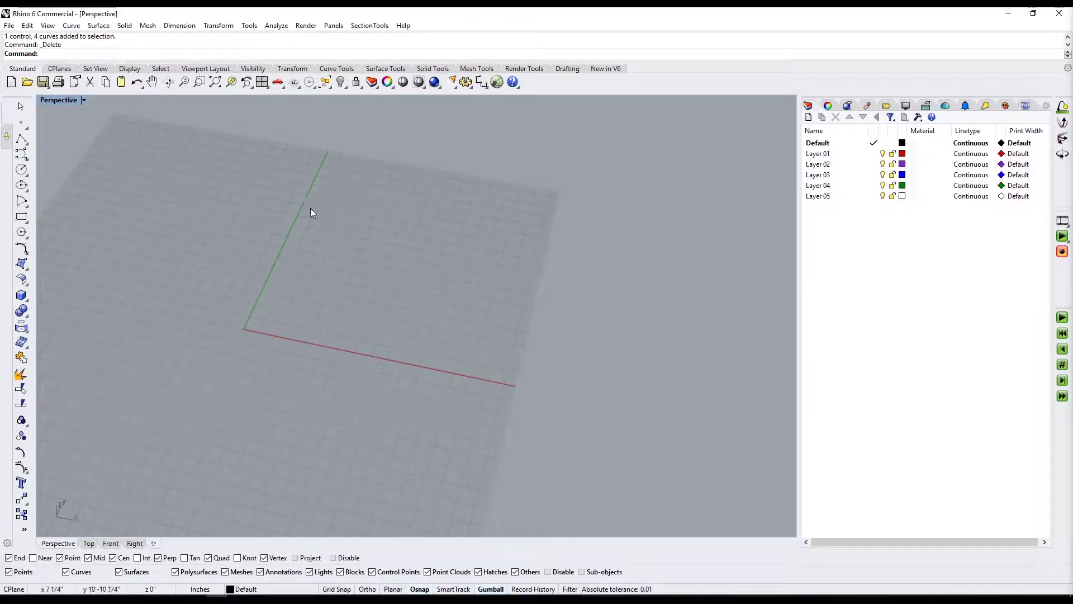
{"action": "right_click_drag", "start_coordinate": [367, 243], "coordinate": [348, 302], "text": "shift"}
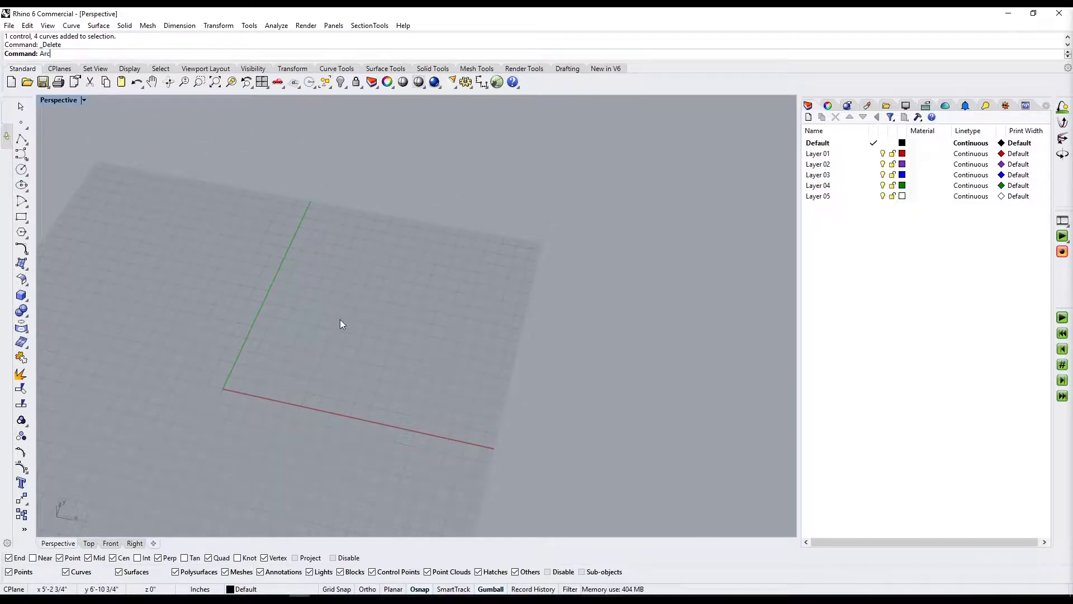
{"action": "key", "text": "Return"}
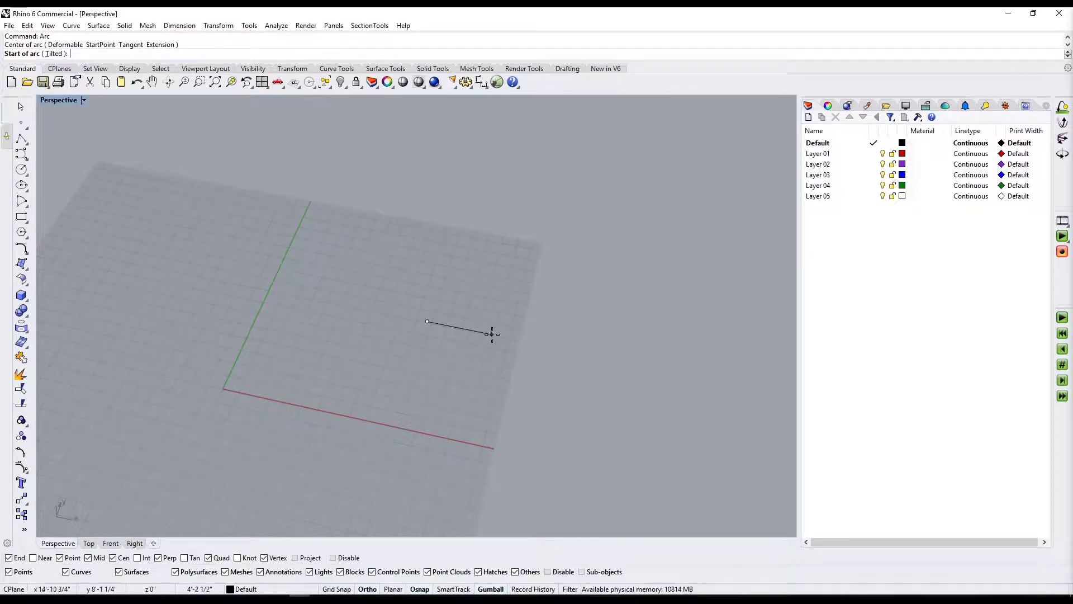
{"action": "left_click", "coordinate": [421, 358]}
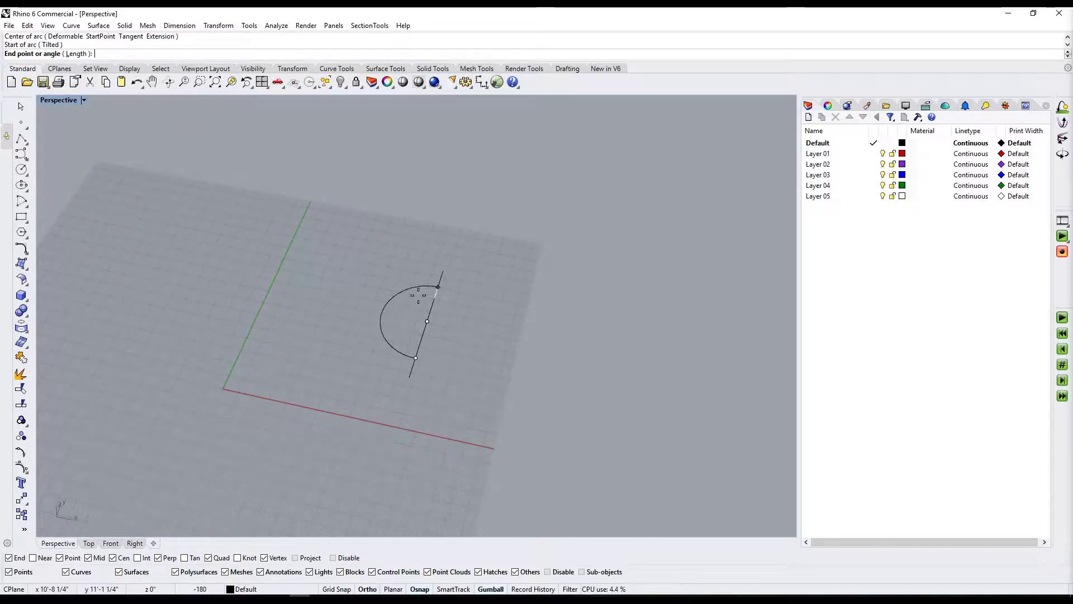
{"action": "left_click", "coordinate": [437, 287]}
{"action": "right_click_drag", "start_coordinate": [437, 344], "coordinate": [455, 371]}
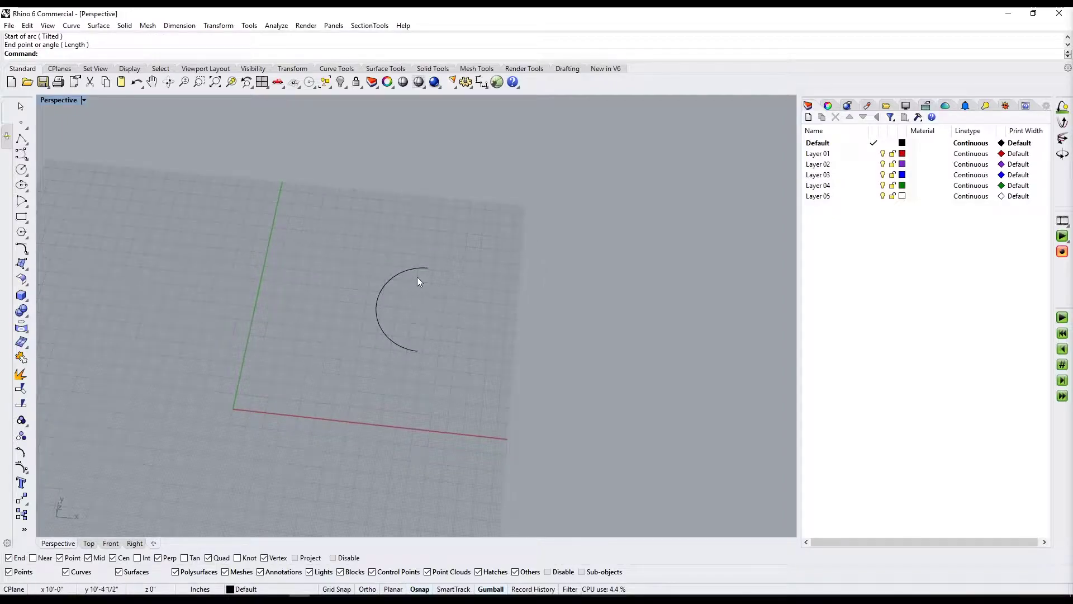
Step: Draw a straight polyline segment from the arc's upper endpoint, parallel to the X axis and away from the arc
{"action": "left_click", "coordinate": [22, 139]}
{"action": "left_click", "coordinate": [430, 268]}
{"action": "right_click_drag", "start_coordinate": [436, 271], "coordinate": [491, 290]}
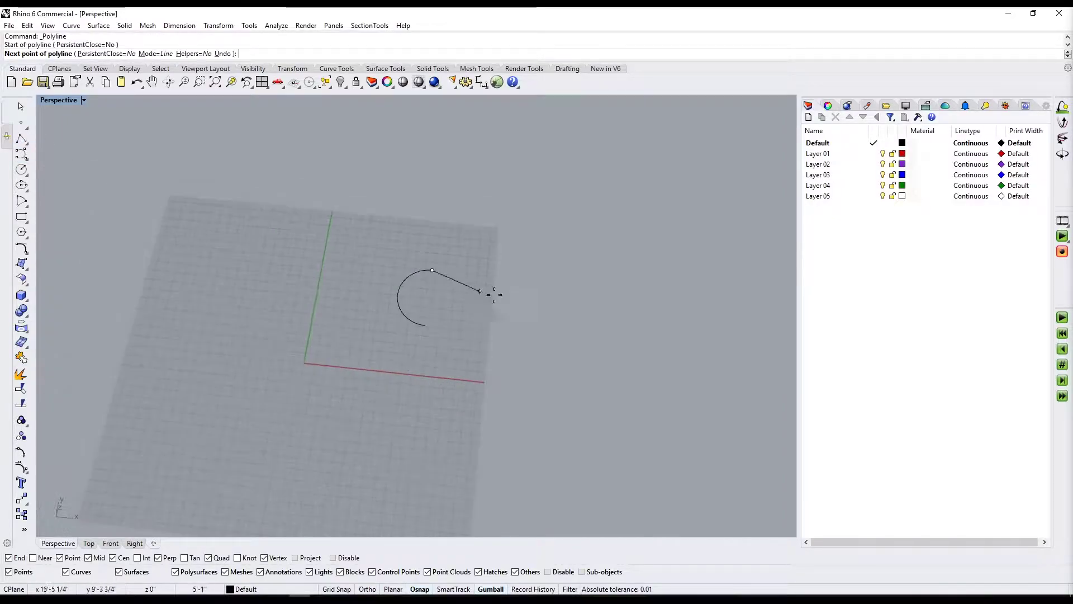
{"action": "left_click", "coordinate": [556, 282]}
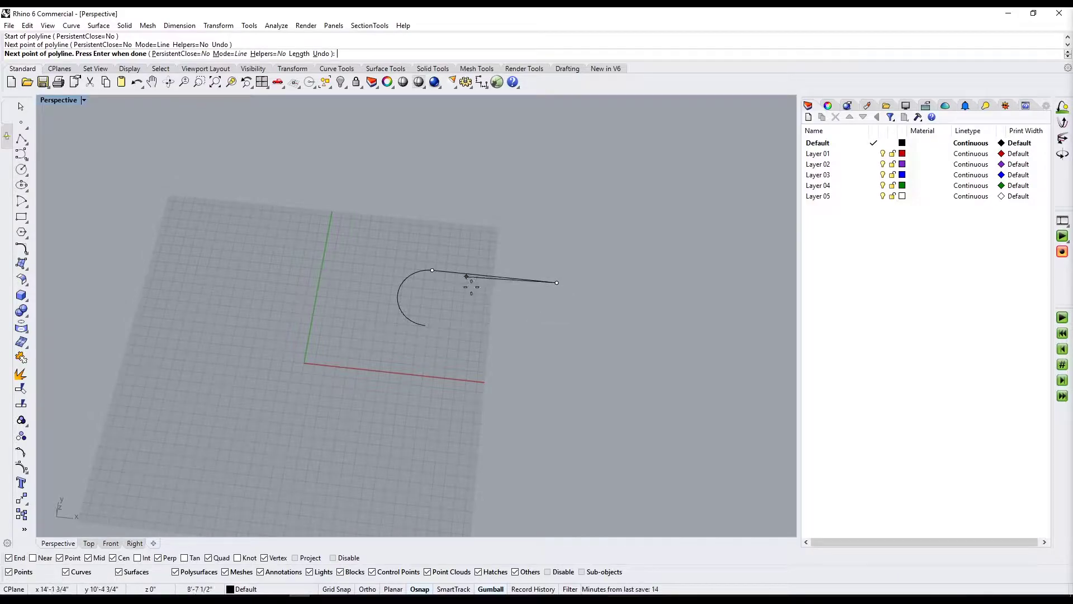
{"action": "key", "text": "Return"}
Step: Copy the straight line from the arc's upper endpoint to its lower endpoint
{"action": "left_click", "coordinate": [442, 270]}
{"action": "type", "text": "copy"}
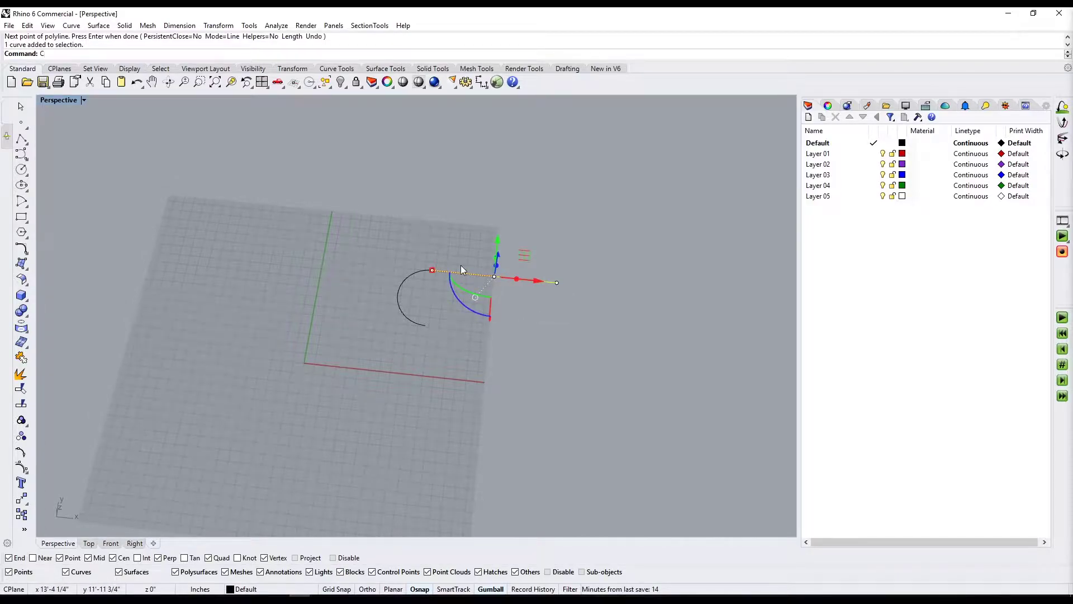
{"action": "key", "text": "Return"}
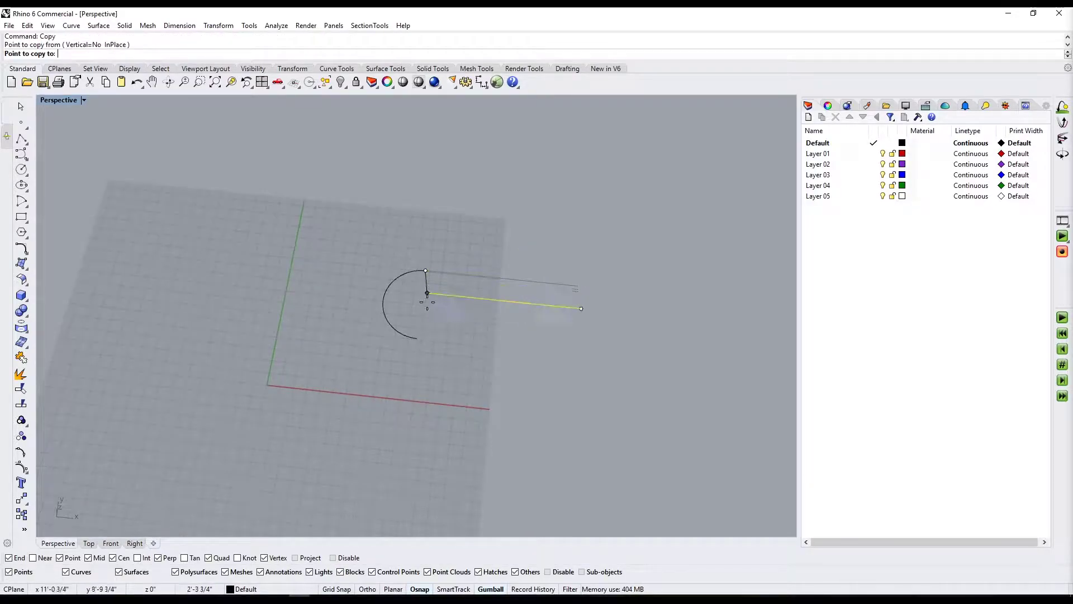
{"action": "scroll", "coordinate": [431, 274], "scroll_direction": "up", "scroll_amount": 4}
{"action": "left_click", "coordinate": [424, 263]}
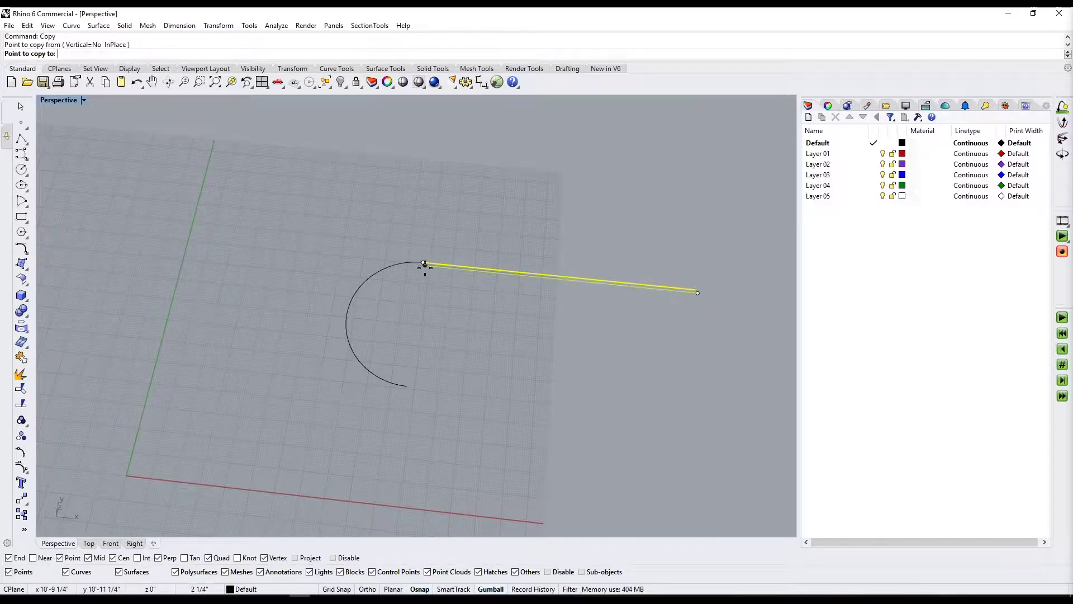
{"action": "left_click", "coordinate": [407, 385]}
{"action": "key", "text": "Return"}
{"action": "scroll", "coordinate": [437, 366], "scroll_direction": "down", "scroll_amount": 3}
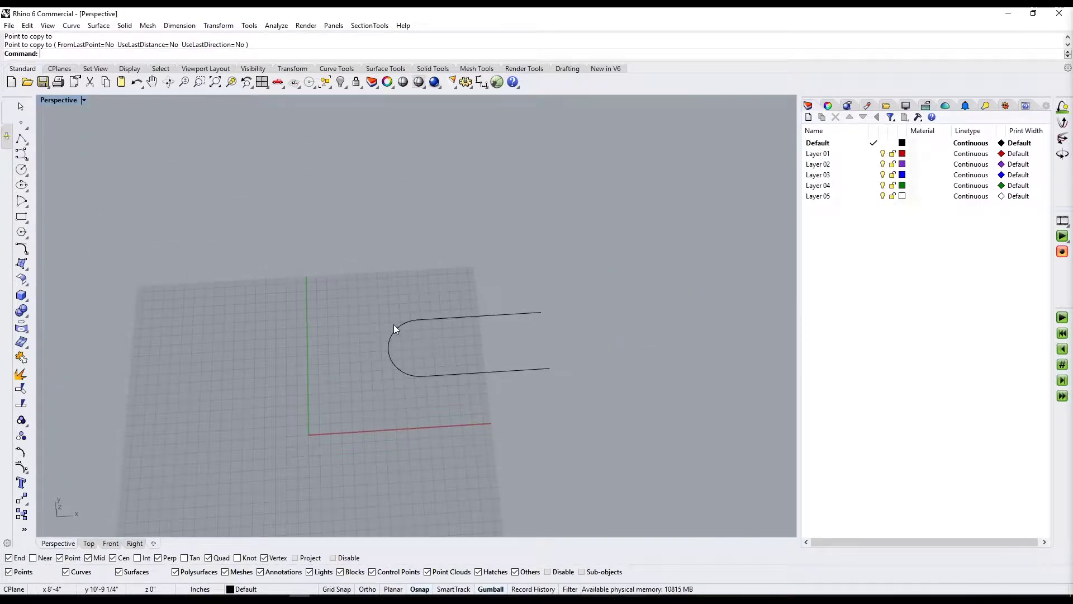
Step: Mirror a copy of the arc across the midpoints of the two parallel lines to close the outline
{"action": "left_click", "coordinate": [403, 330]}
{"action": "type", "text": "M"}
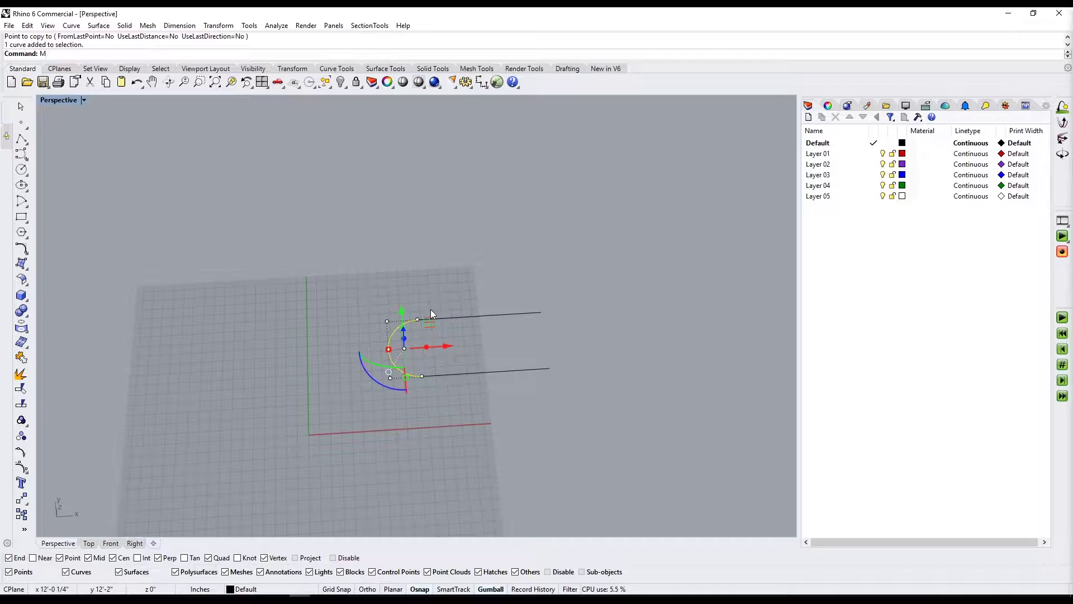
{"action": "type", "text": "irror"}
{"action": "key", "text": "Return"}
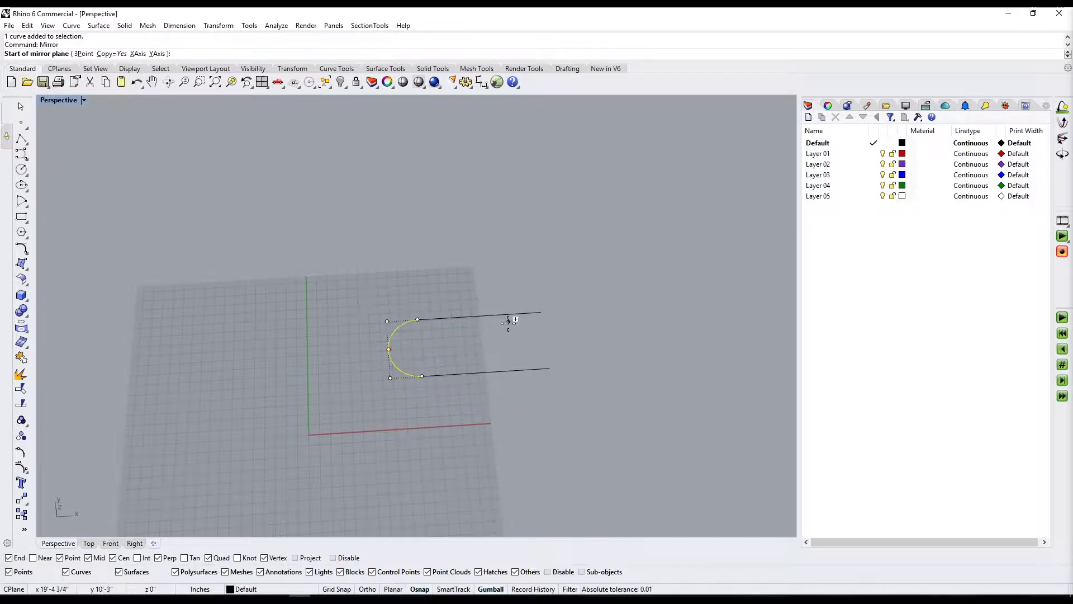
{"action": "left_click", "coordinate": [482, 315]}
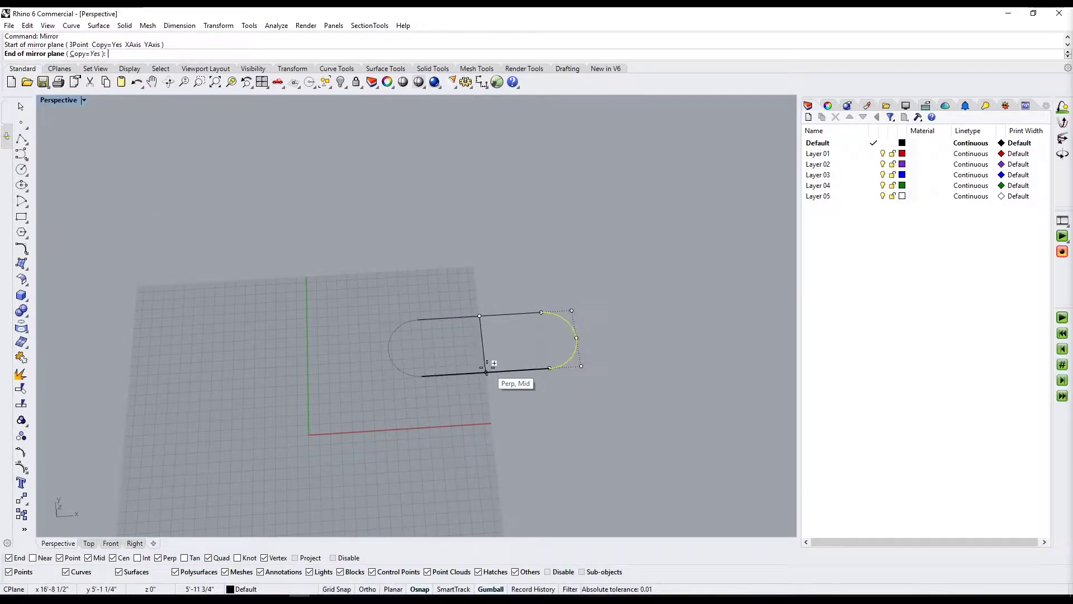
{"action": "left_click", "coordinate": [487, 363]}
{"action": "right_click_drag", "start_coordinate": [513, 323], "coordinate": [498, 280]}
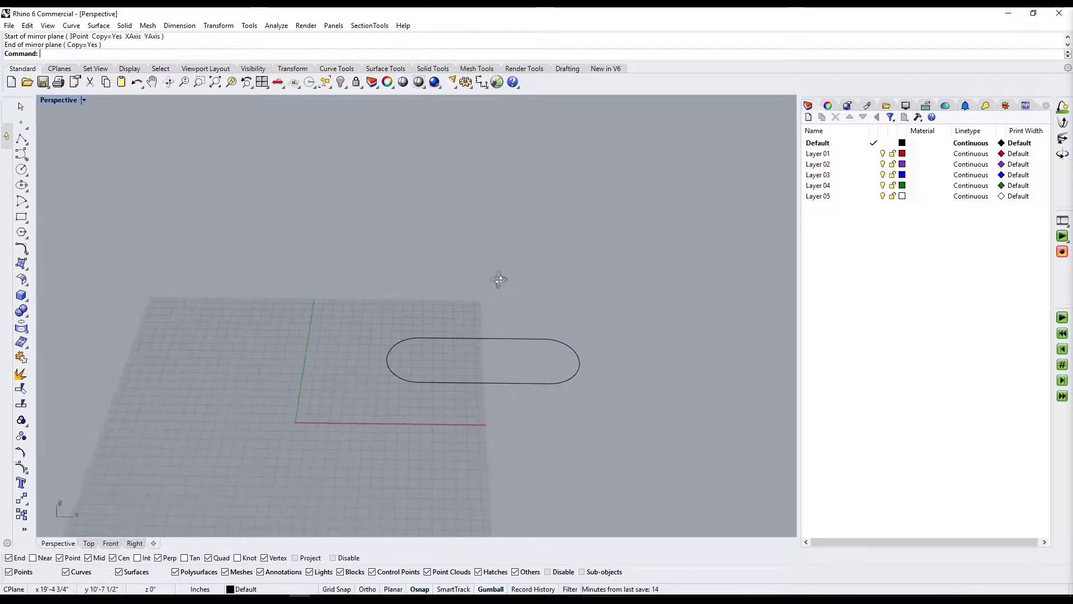
{"action": "left_click", "coordinate": [491, 341]}
{"action": "left_click", "coordinate": [391, 360]}
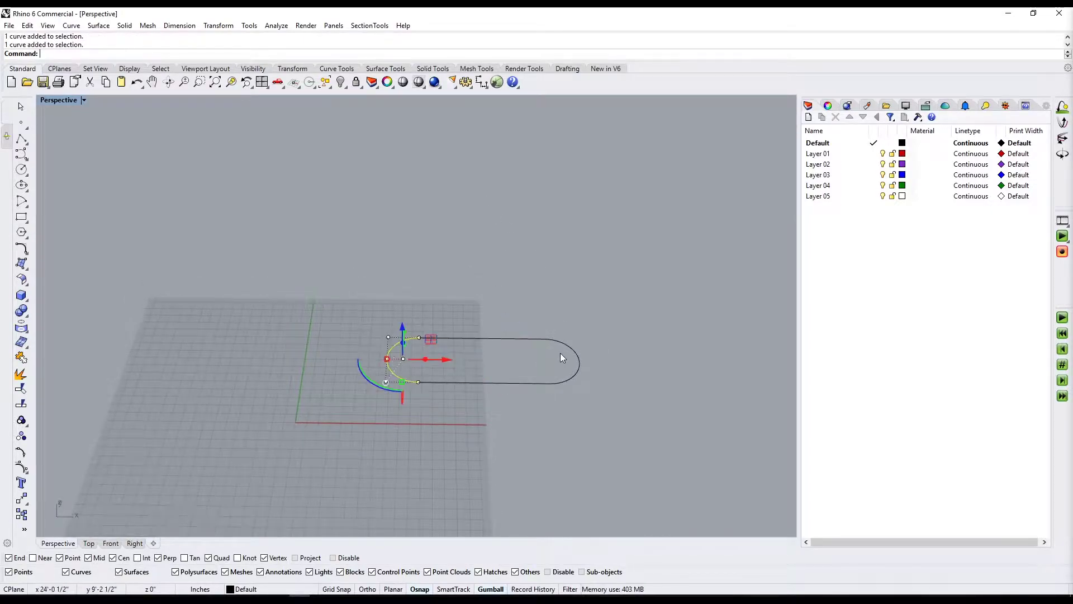
{"action": "left_click", "coordinate": [579, 359]}
{"action": "scroll", "coordinate": [503, 426], "scroll_direction": "up", "scroll_amount": 2}
{"action": "key", "text": "Escape"}
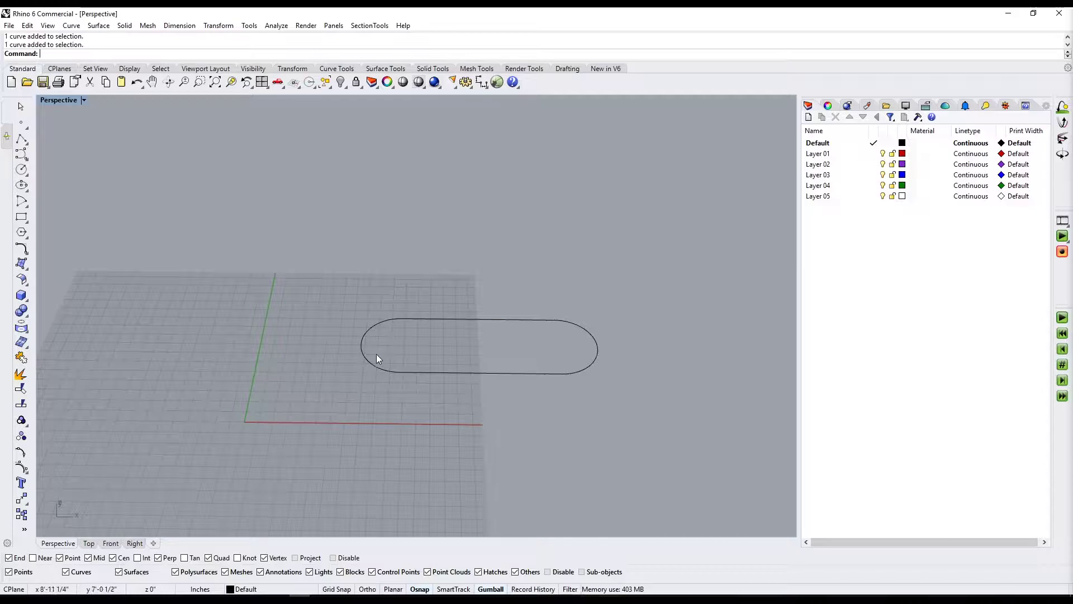
Step: Rotate the original arc upright with the gumball so it stands vertically above the ground plane
{"action": "left_click", "coordinate": [353, 358]}
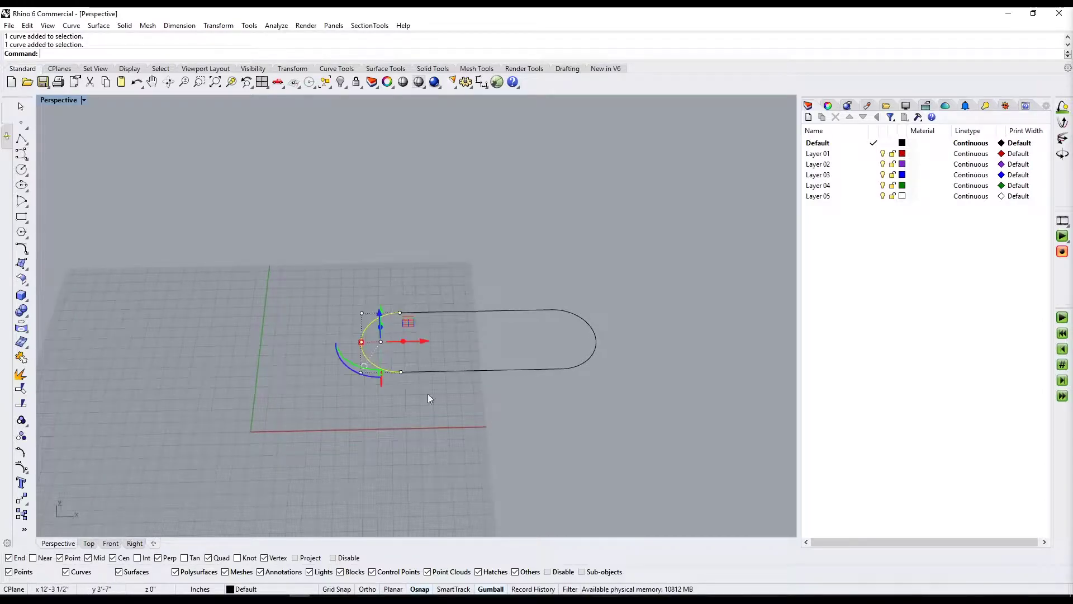
{"action": "right_click_drag", "start_coordinate": [428, 394], "coordinate": [390, 344]}
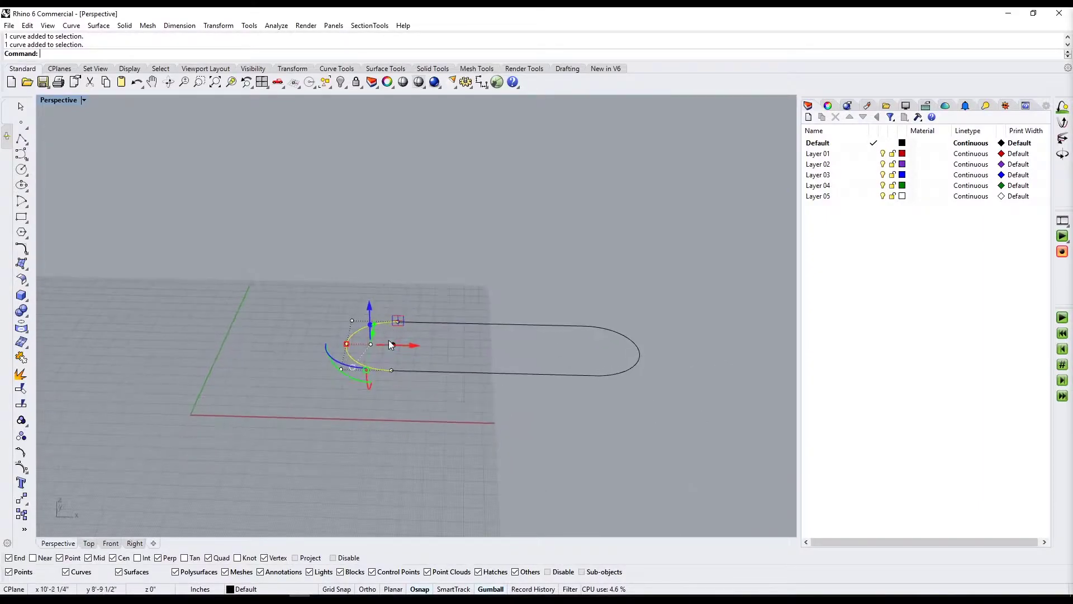
{"action": "right_click_drag", "start_coordinate": [417, 415], "coordinate": [395, 398]}
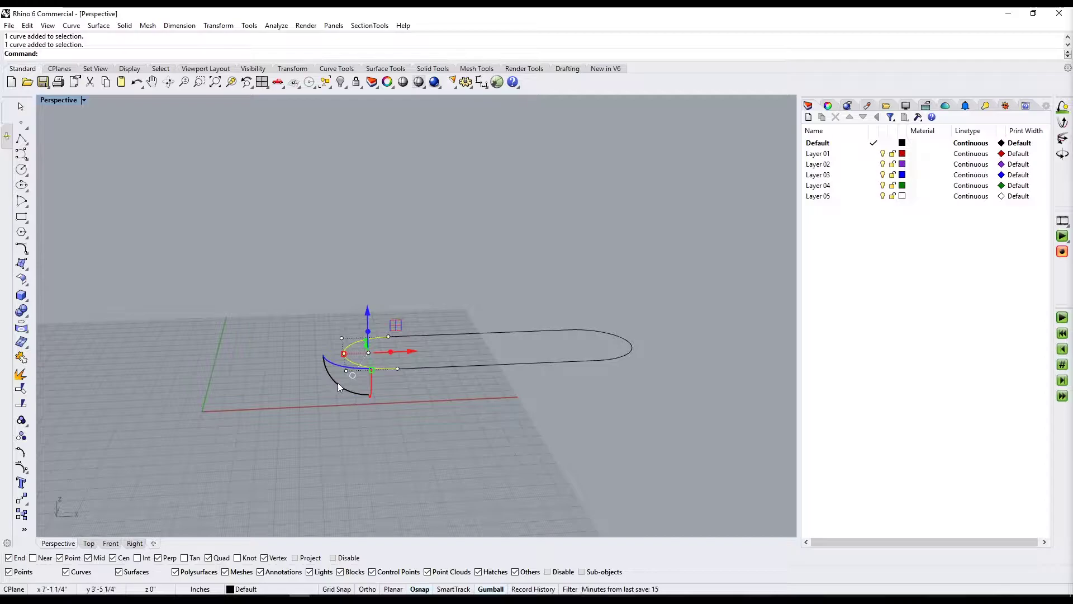
{"action": "left_click_drag", "start_coordinate": [338, 386], "coordinate": [326, 332]}
{"action": "right_click_drag", "start_coordinate": [415, 387], "coordinate": [357, 394]}
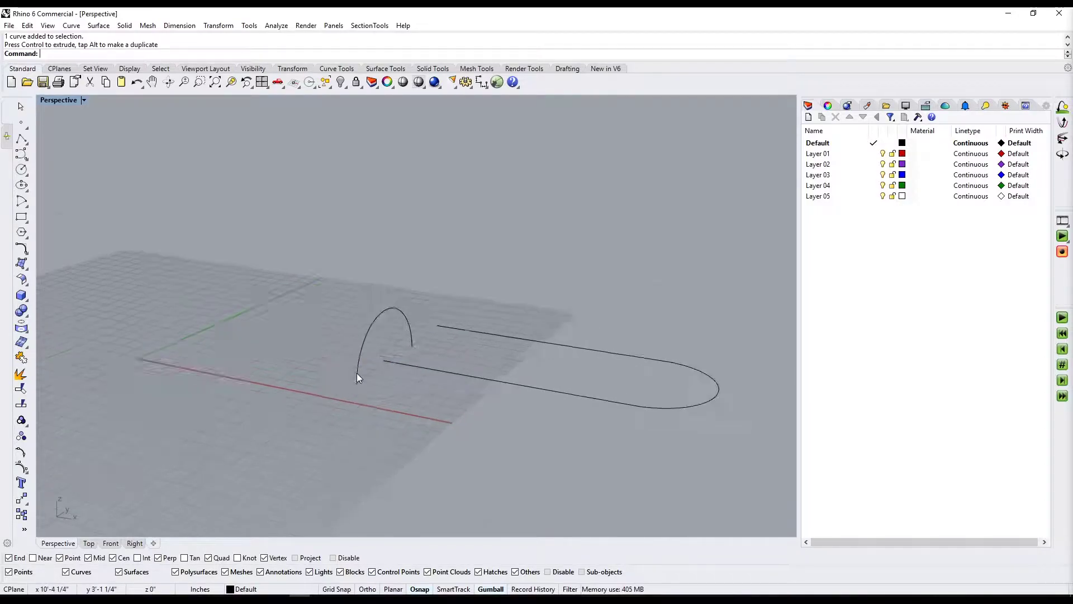
Step: Move the upright arc by its base endpoint onto the free end of the near straight line
{"action": "scroll", "coordinate": [356, 374], "scroll_direction": "up", "scroll_amount": 2}
{"action": "left_click", "coordinate": [357, 378]}
{"action": "type", "text": "m"}
{"action": "key", "text": "Return"}
{"action": "left_click", "coordinate": [357, 390]}
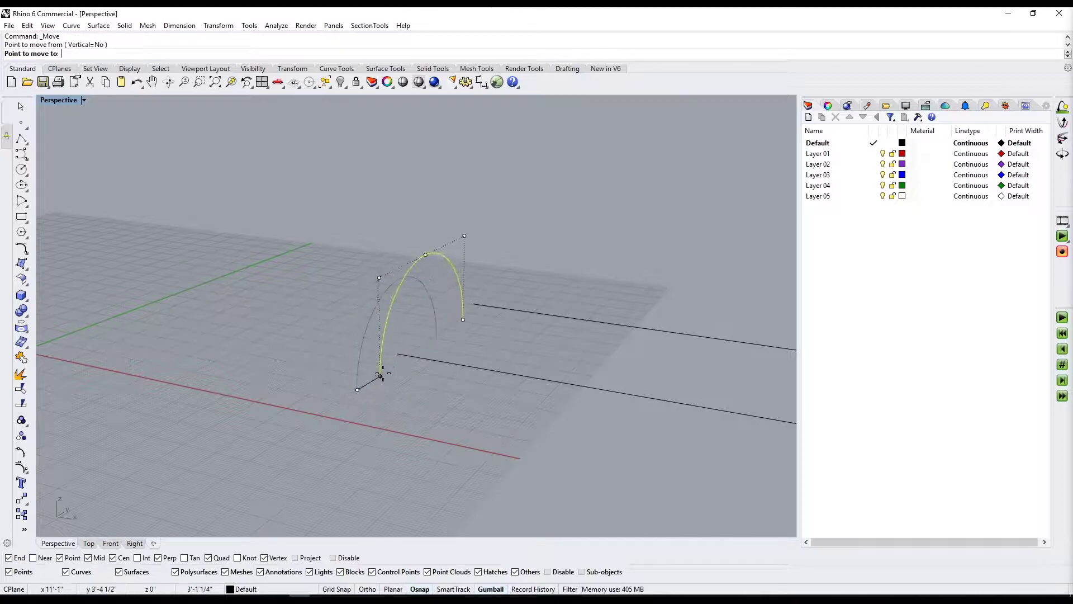
{"action": "left_click", "coordinate": [397, 354]}
{"action": "scroll", "coordinate": [437, 372], "scroll_direction": "down", "scroll_amount": 5}
{"action": "scroll", "coordinate": [570, 386], "scroll_direction": "up", "scroll_amount": 2}
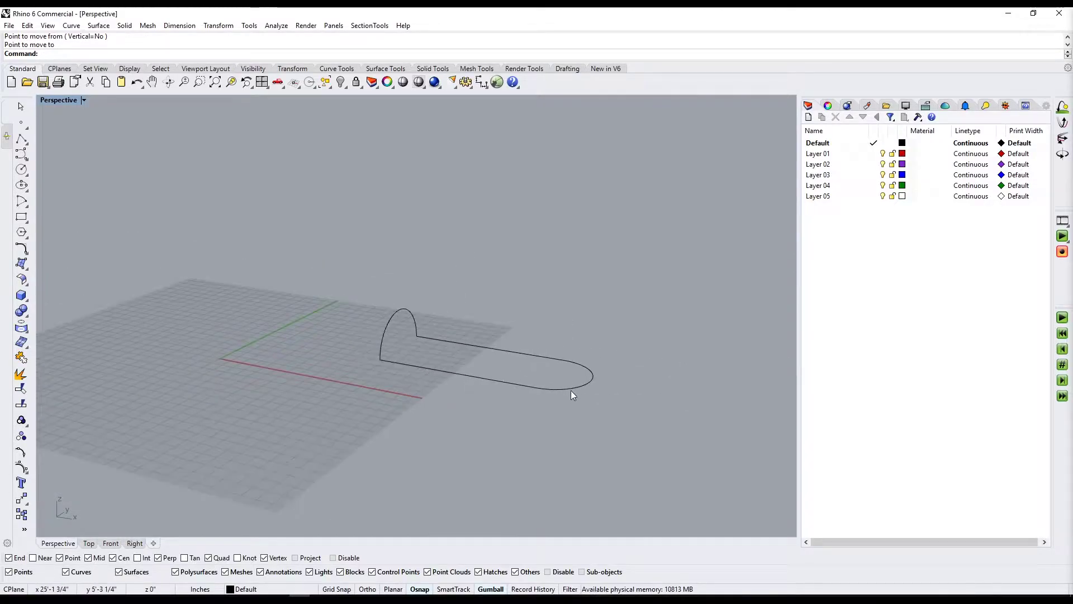
Step: Rotate the flat arc 90 degrees upright with Rotate3D, using its two endpoints as the axis and Ortho on
{"action": "left_click", "coordinate": [571, 390]}
{"action": "scroll", "coordinate": [568, 392], "scroll_direction": "up", "scroll_amount": 3}
{"action": "right_click_drag", "start_coordinate": [565, 393], "coordinate": [586, 399]}
{"action": "key", "text": "Escape"}
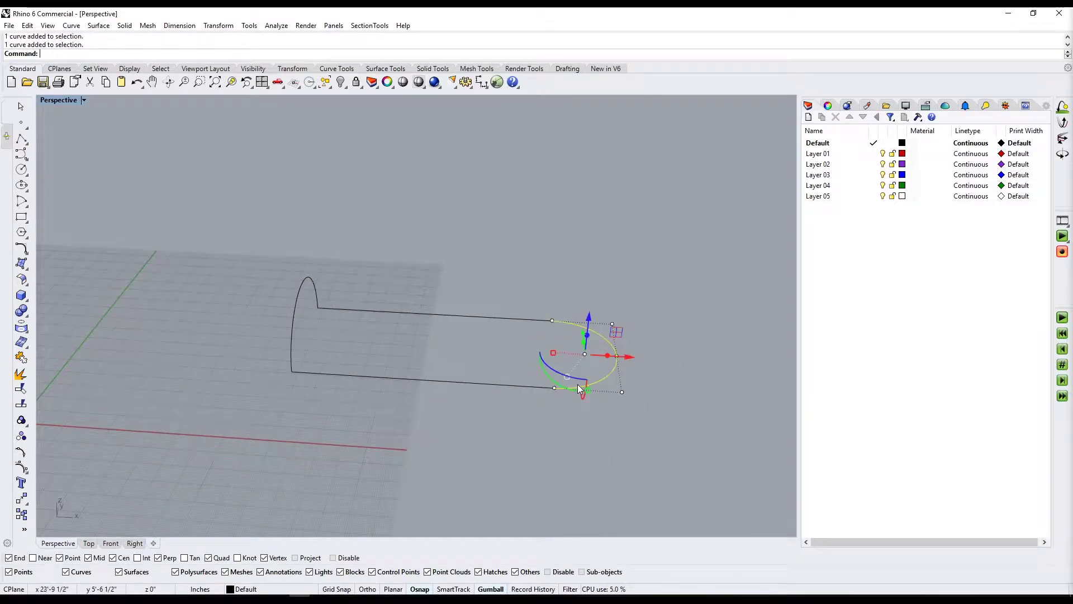
{"action": "type", "text": "Rotate3D"}
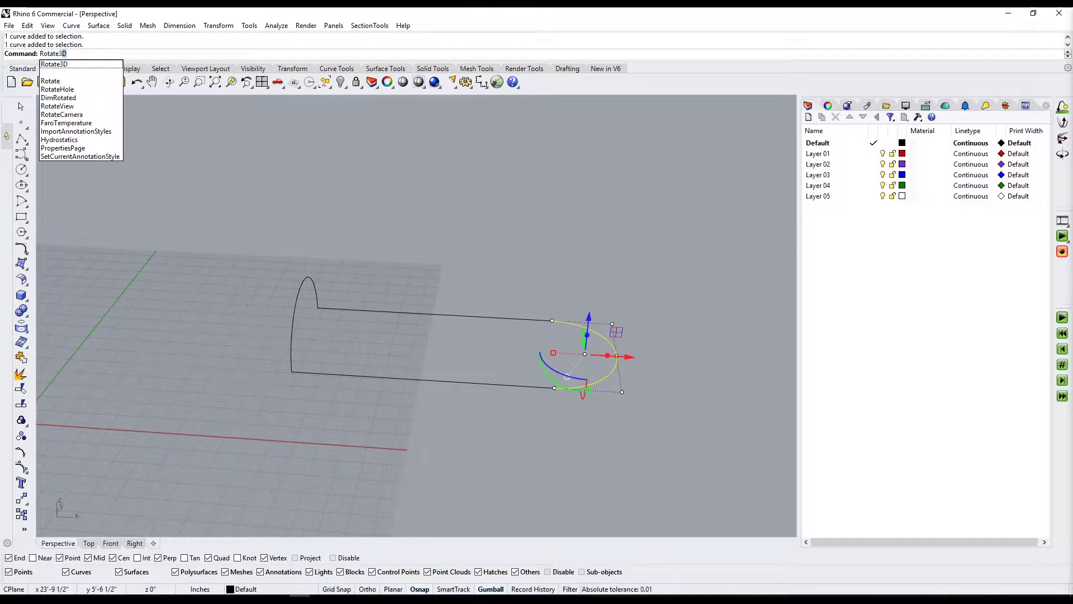
{"action": "key", "text": "Return"}
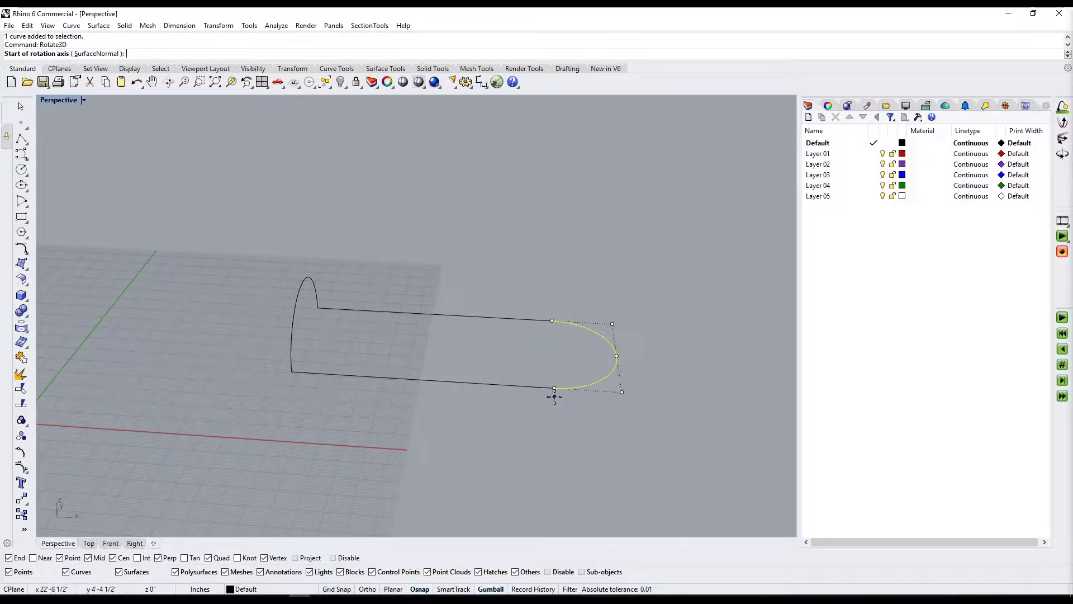
{"action": "left_click", "coordinate": [555, 395]}
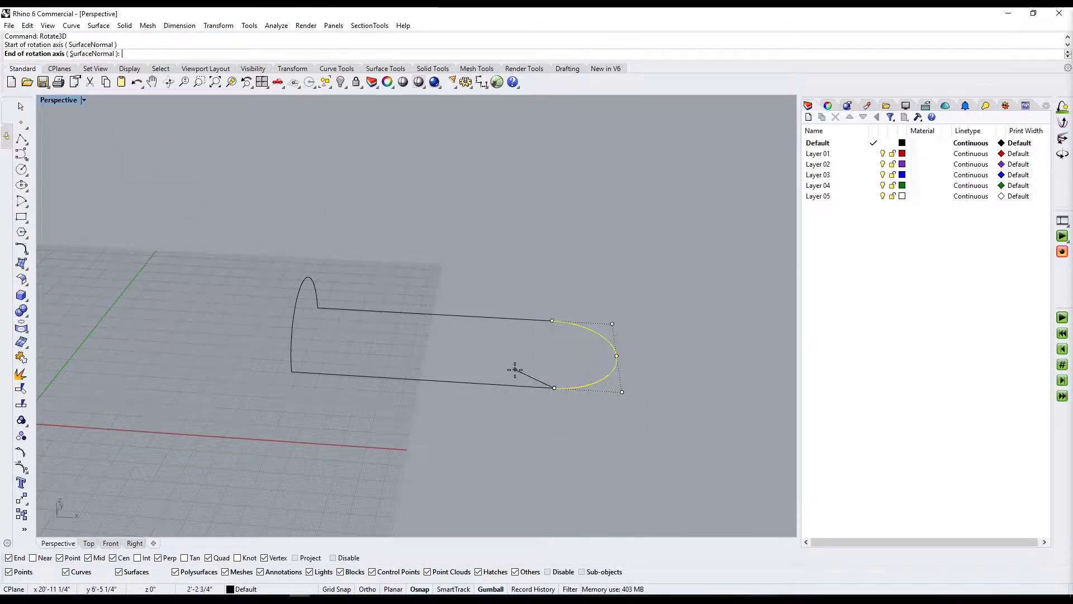
{"action": "left_click", "coordinate": [552, 321]}
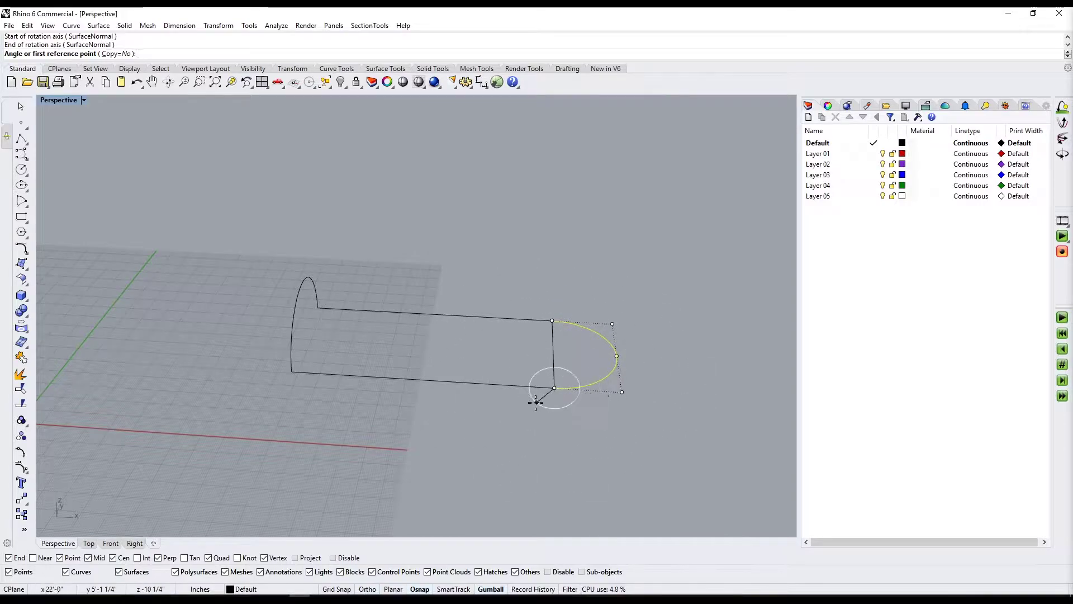
{"action": "key", "text": "F8"}
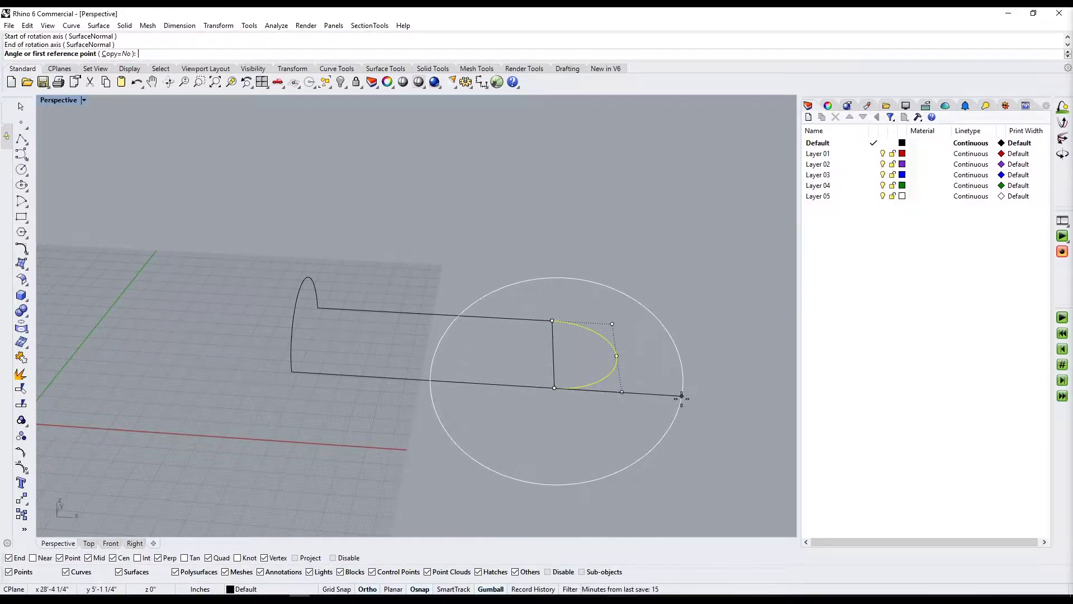
{"action": "left_click", "coordinate": [672, 395]}
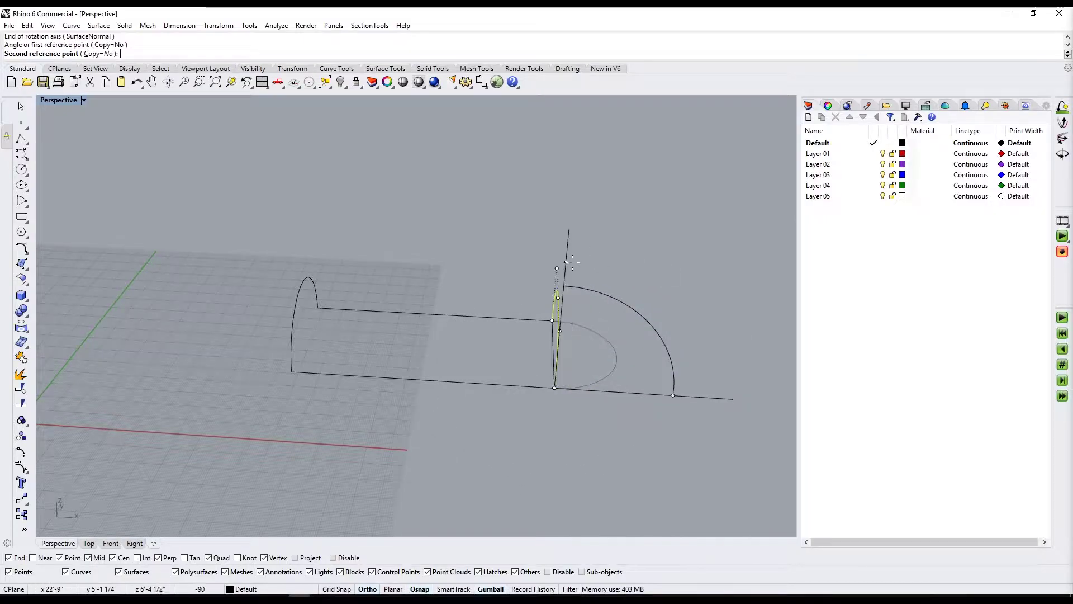
{"action": "left_click", "coordinate": [563, 262]}
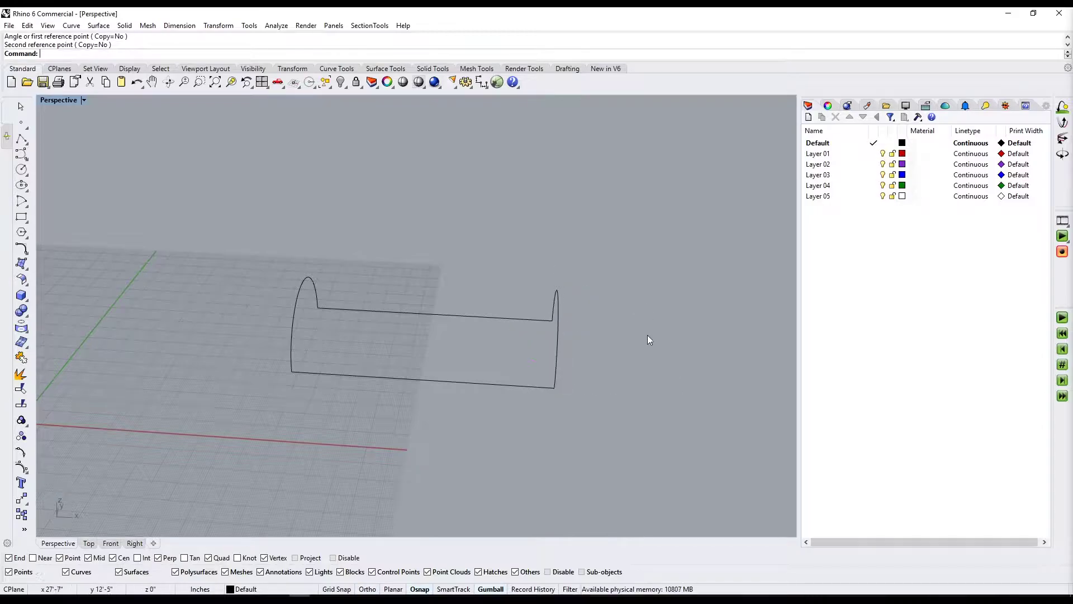
Step: Delete the near straight line joining the base endpoints of the two upright arcs
{"action": "right_click_drag", "start_coordinate": [647, 334], "coordinate": [546, 315]}
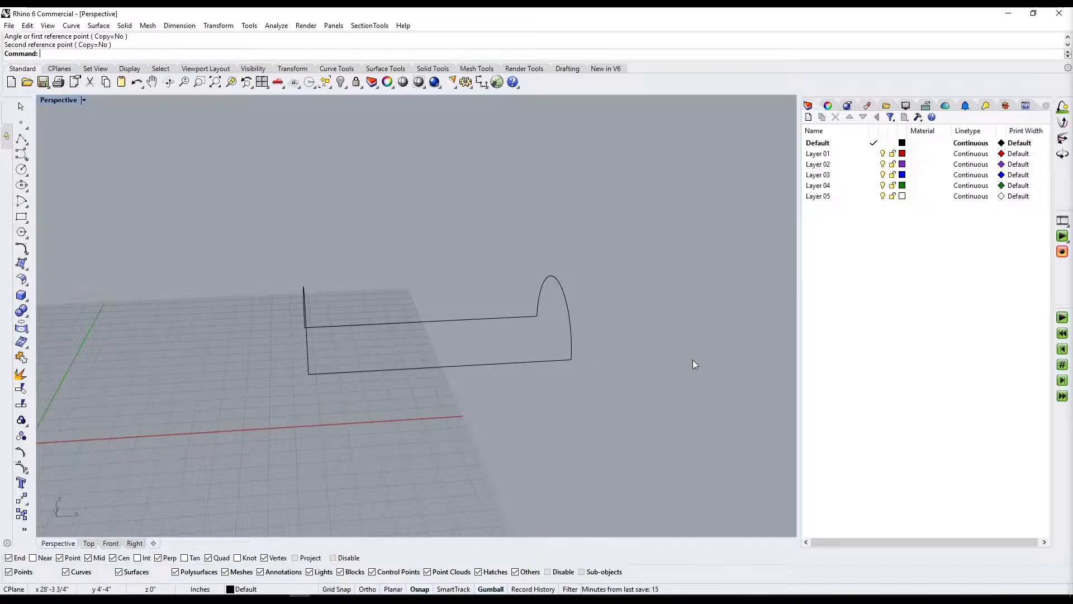
{"action": "right_click_drag", "start_coordinate": [536, 291], "coordinate": [499, 352]}
{"action": "left_click", "coordinate": [446, 391]}
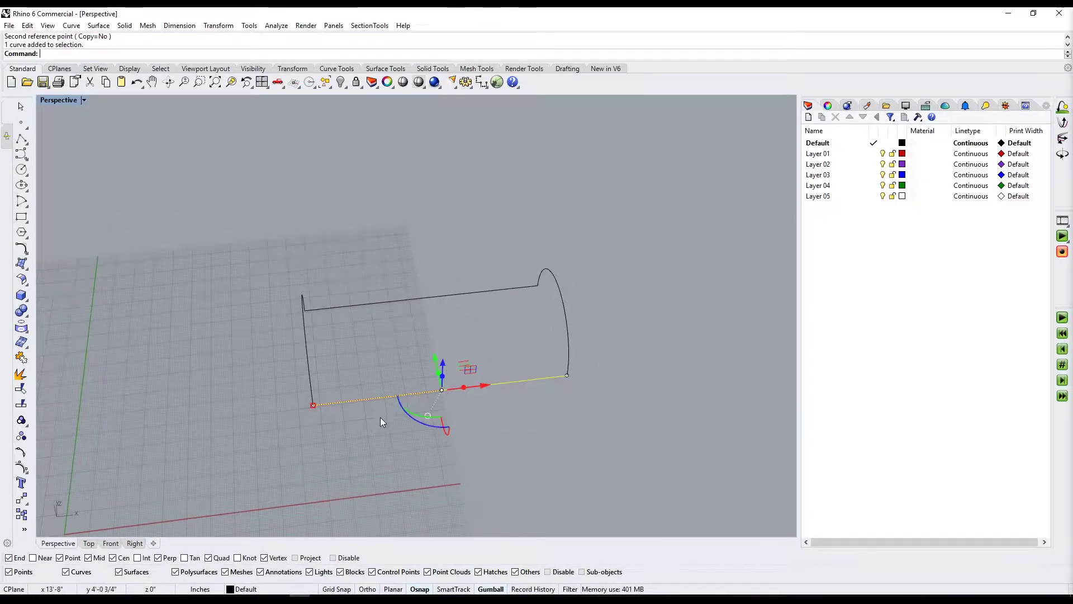
{"action": "right_click_drag", "start_coordinate": [380, 417], "coordinate": [467, 386]}
{"action": "left_click", "coordinate": [347, 380]}
{"action": "key", "text": "Escape"}
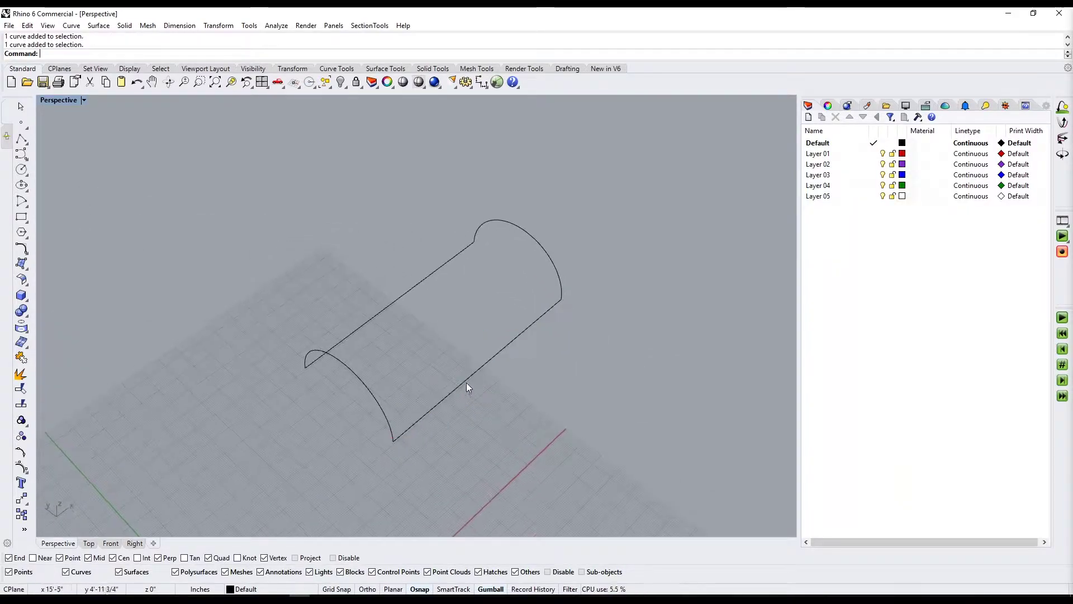
{"action": "left_click", "coordinate": [466, 381]}
{"action": "left_click", "coordinate": [488, 361]}
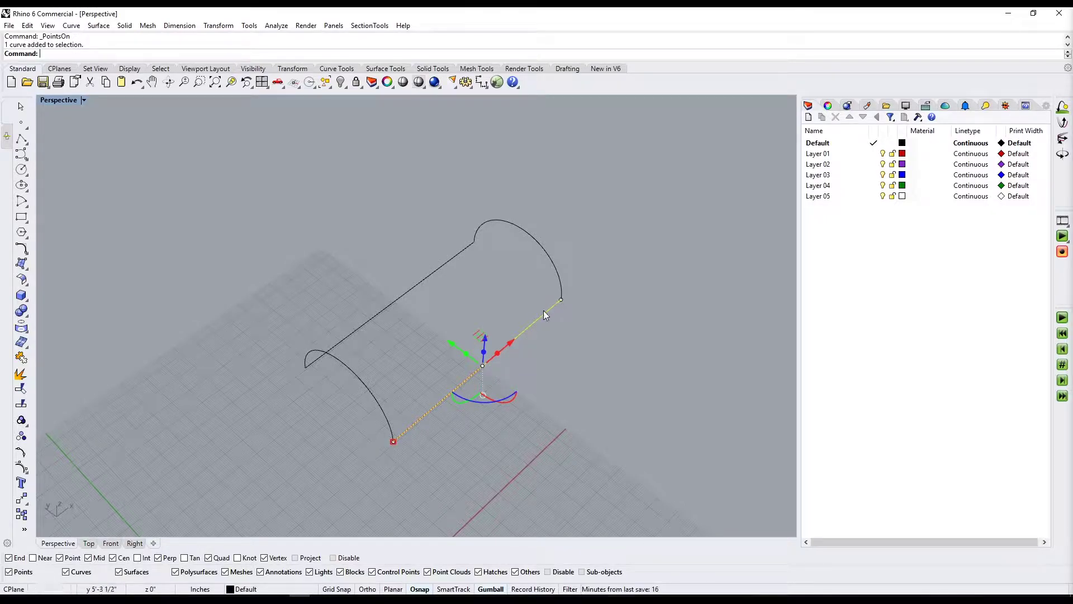
{"action": "key", "text": "Escape"}
{"action": "left_click", "coordinate": [423, 414]}
{"action": "key", "text": "Delete"}
Step: Draw a wavy curve through three intermediate points, connecting the near base endpoints of the two arcs
{"action": "right_click_drag", "start_coordinate": [410, 383], "coordinate": [87, 147]}
{"action": "left_click", "coordinate": [23, 163]}
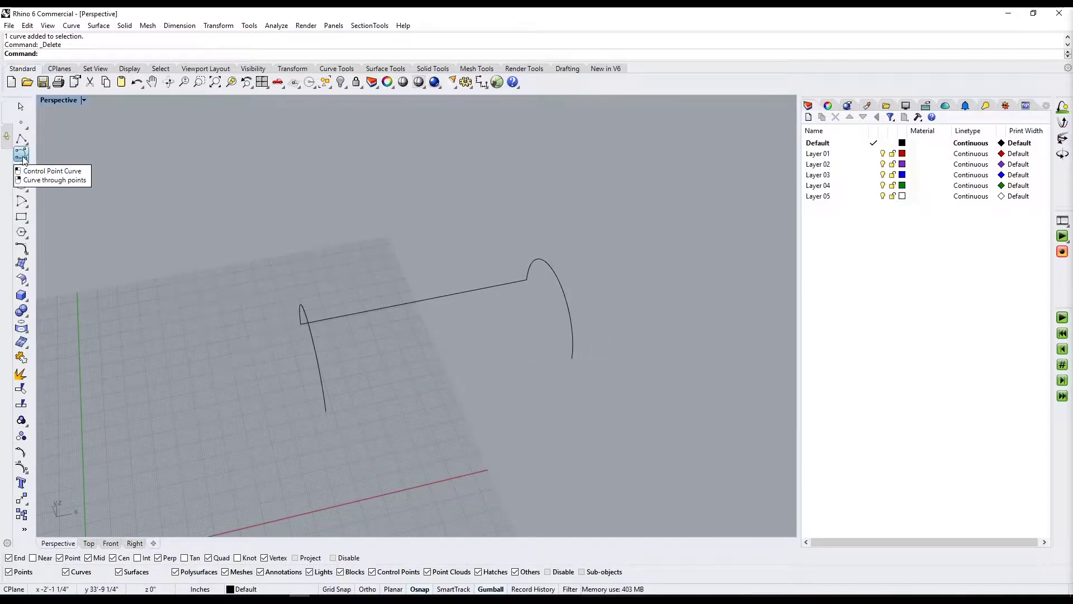
{"action": "left_click", "coordinate": [54, 162]}
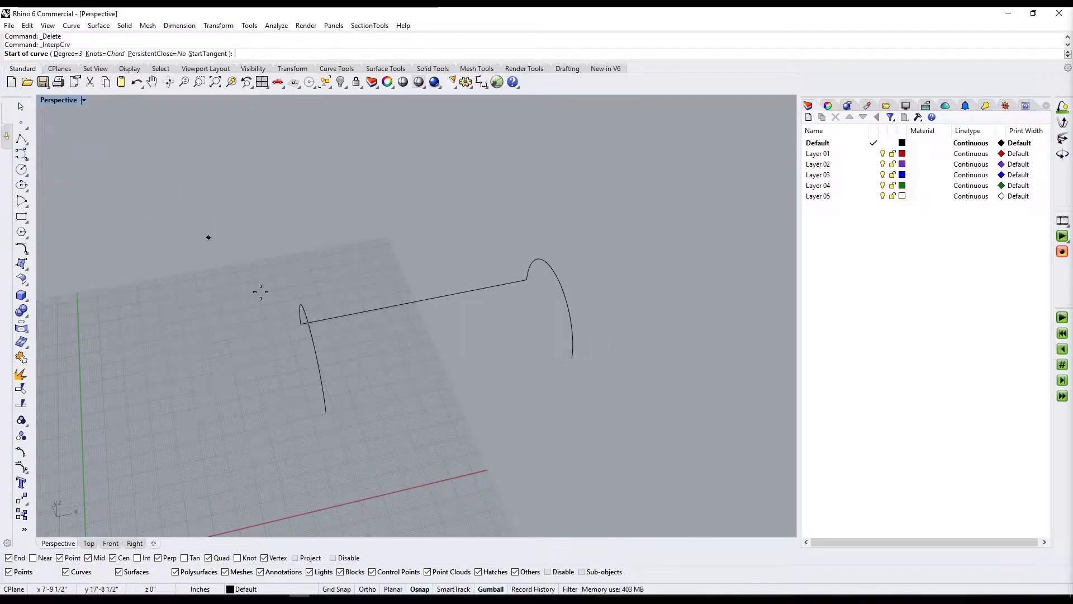
{"action": "left_click", "coordinate": [327, 414]}
{"action": "left_click", "coordinate": [405, 430]}
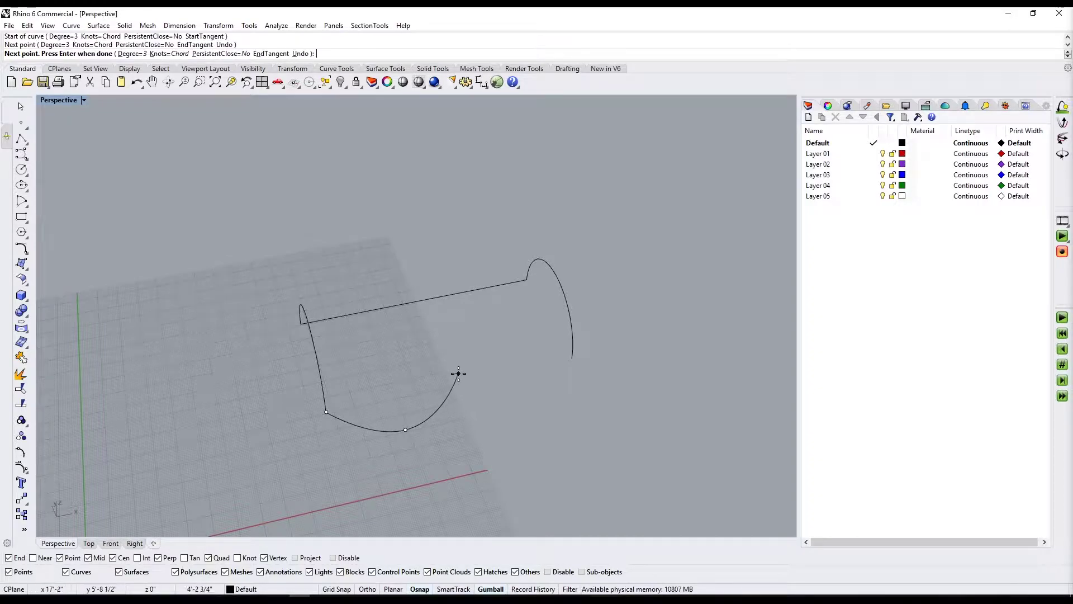
{"action": "left_click", "coordinate": [460, 373]}
{"action": "left_click", "coordinate": [539, 392]}
{"action": "scroll", "coordinate": [560, 372], "scroll_direction": "up", "scroll_amount": 4}
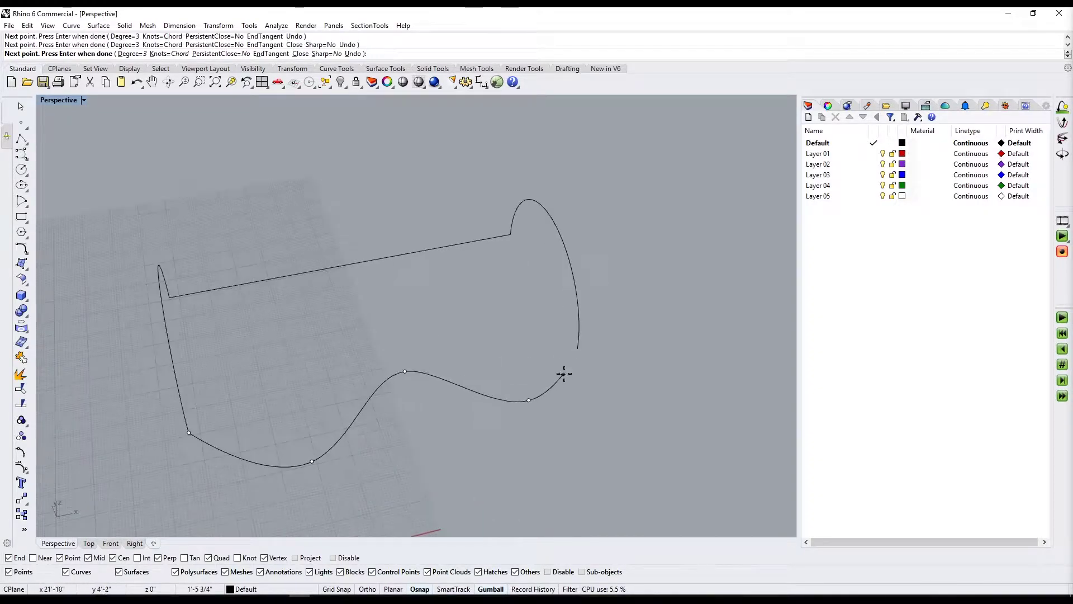
{"action": "left_click", "coordinate": [577, 353]}
{"action": "key", "text": "Return"}
Step: Delete the remaining straight line between the two arches
{"action": "scroll", "coordinate": [578, 354], "scroll_direction": "down", "scroll_amount": 4}
{"action": "right_click_drag", "start_coordinate": [593, 370], "coordinate": [450, 314]}
{"action": "left_click", "coordinate": [451, 313]}
{"action": "key", "text": "Delete"}
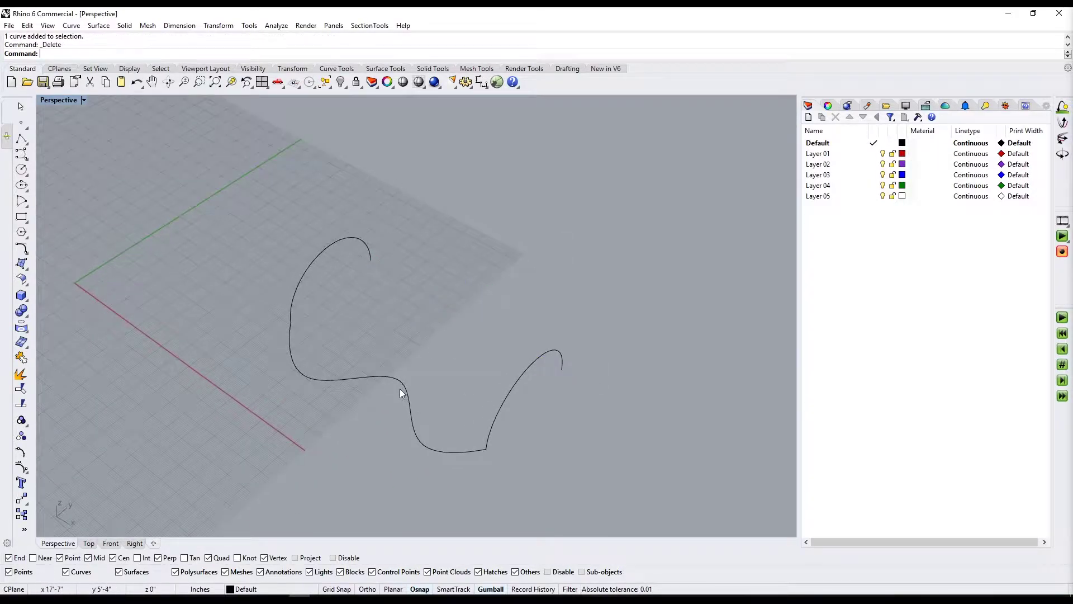
Step: Copy the wavy curve from one base endpoint of the arch to its opposite base endpoint
{"action": "left_click", "coordinate": [400, 388]}
{"action": "type", "text": "Copy"}
{"action": "key", "text": "Return"}
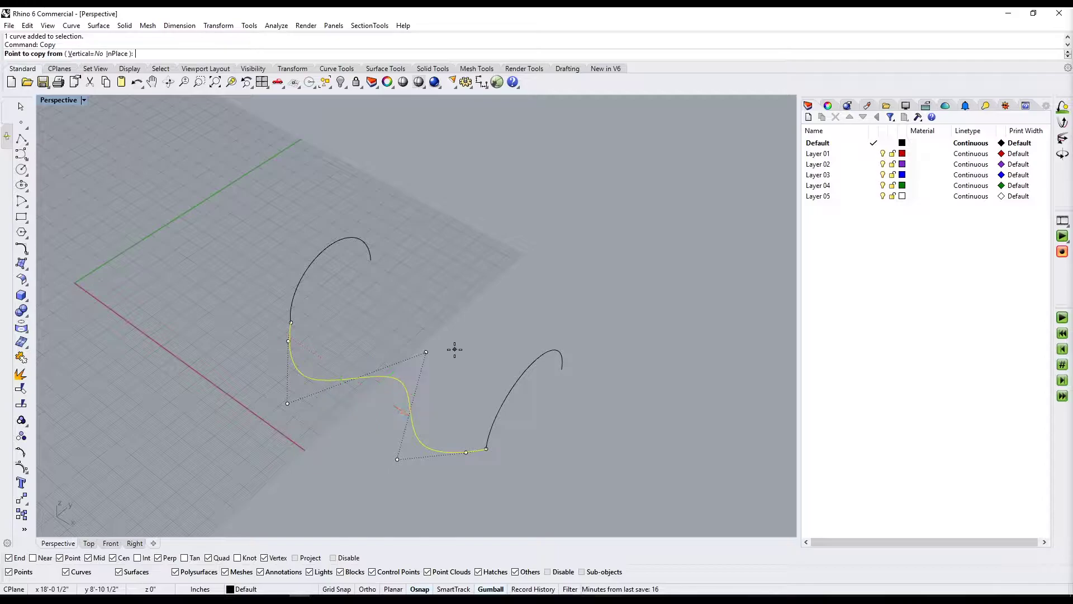
{"action": "left_click", "coordinate": [486, 449]}
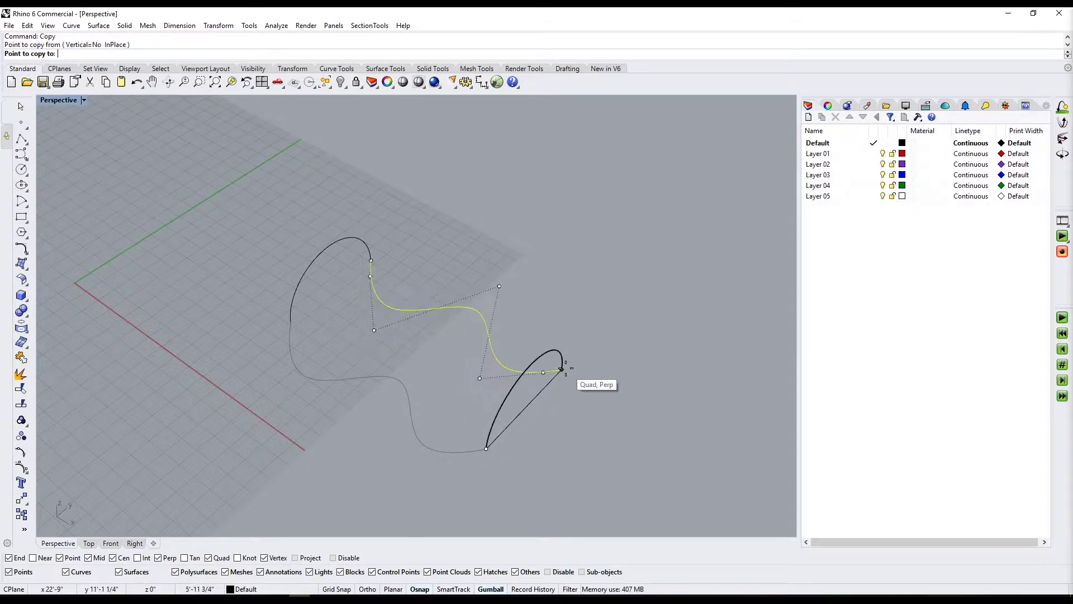
{"action": "left_click", "coordinate": [562, 369]}
{"action": "key", "text": "Return"}
Step: Delete the copied wavy curve on the opposite side of the arches
{"action": "right_click_drag", "start_coordinate": [502, 380], "coordinate": [431, 360]}
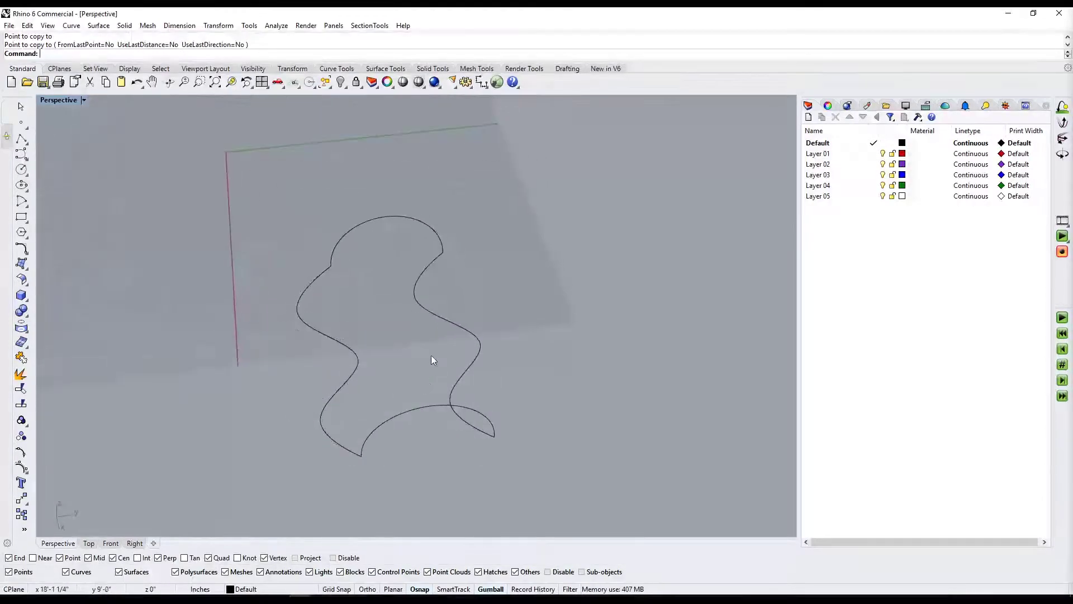
{"action": "left_click", "coordinate": [434, 311]}
{"action": "key", "text": "Delete"}
Step: Mirror a copy of the wavy curve across a plane through the arch's midpoint, running along the vault's length
{"action": "left_click", "coordinate": [350, 372]}
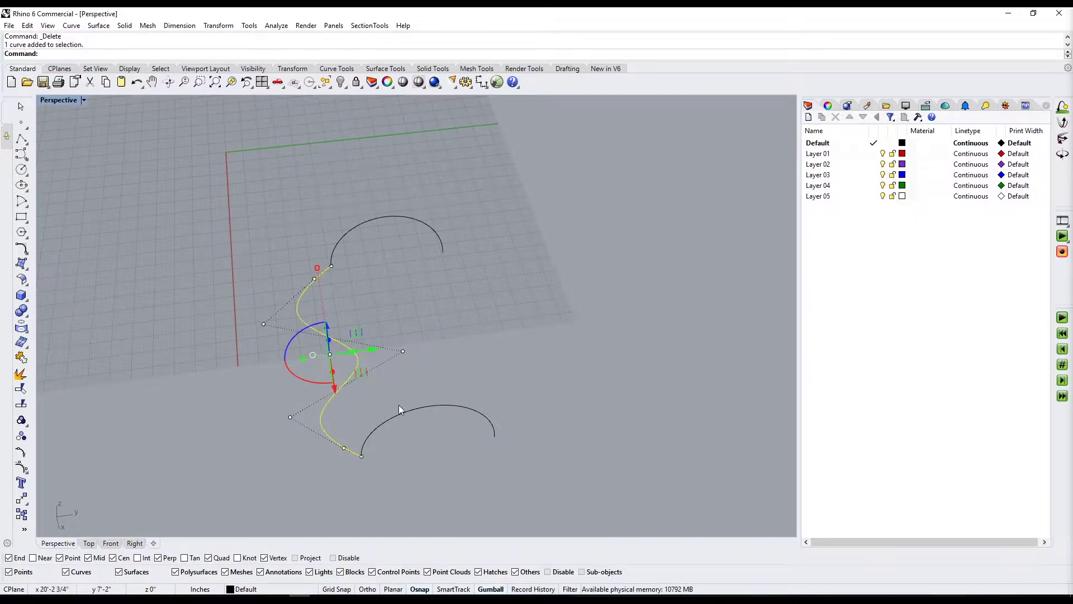
{"action": "type", "text": "Mirror"}
{"action": "key", "text": "Return"}
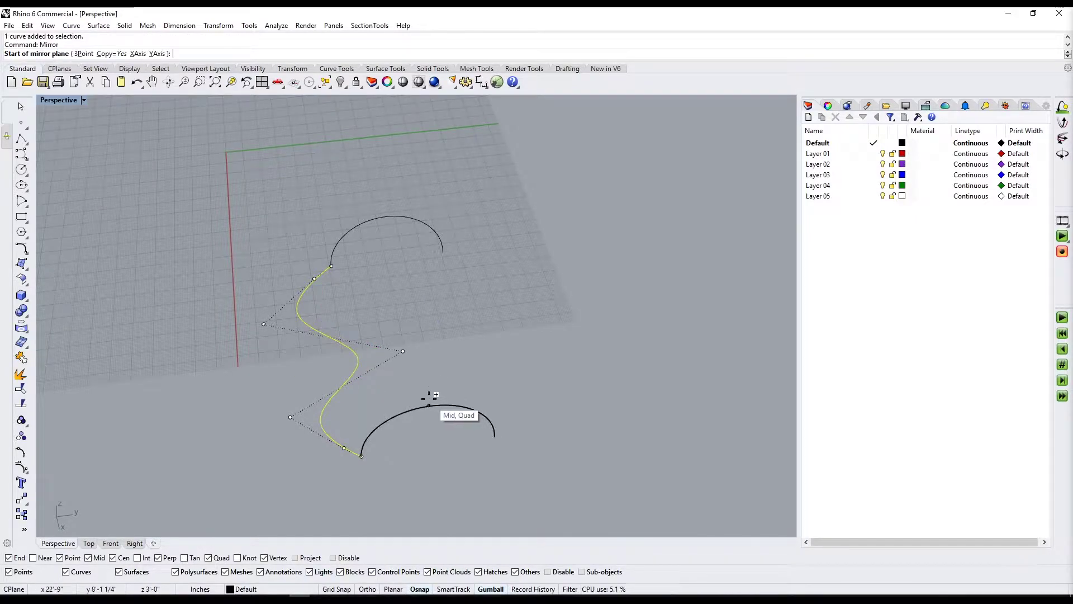
{"action": "left_click", "coordinate": [429, 405]}
{"action": "key", "text": "shift"}
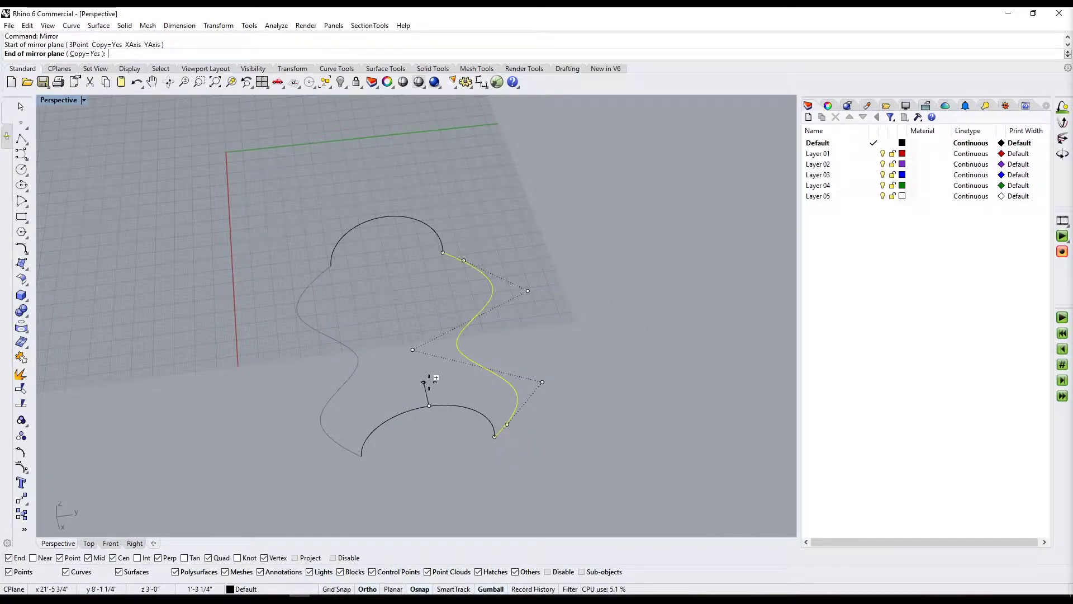
{"action": "left_click", "coordinate": [431, 378]}
Step: Draw a straight polyline from the midpoint of one arch to the midpoint of the other as a ridge line
{"action": "right_click_drag", "start_coordinate": [599, 374], "coordinate": [520, 411]}
{"action": "right_click_drag", "start_coordinate": [408, 432], "coordinate": [389, 375]}
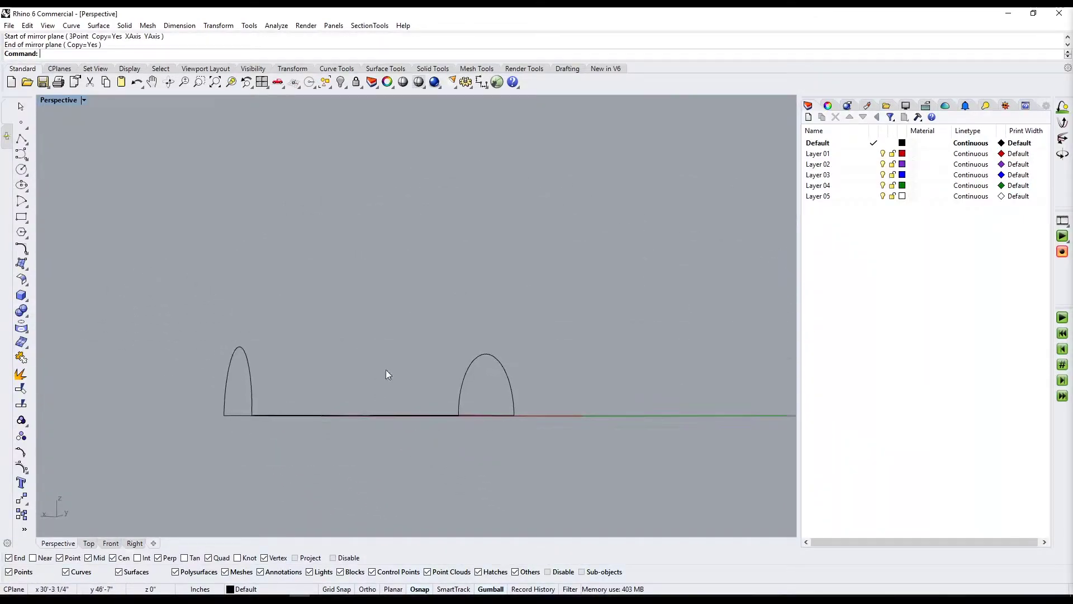
{"action": "right_click_drag", "start_coordinate": [291, 316], "coordinate": [86, 160]}
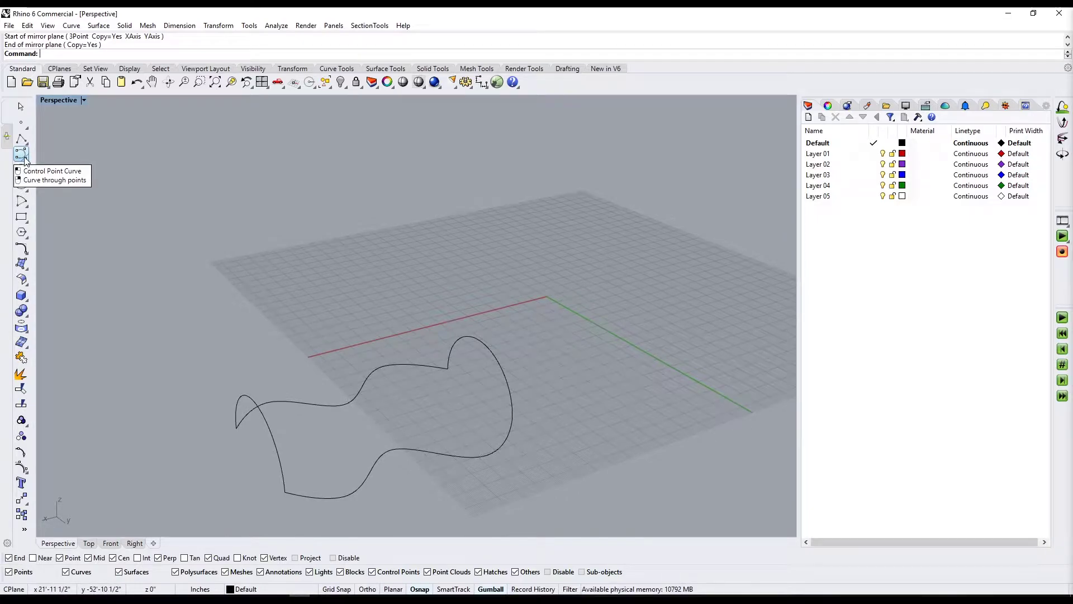
{"action": "left_click", "coordinate": [22, 141]}
{"action": "right_click_drag", "start_coordinate": [364, 401], "coordinate": [333, 468]}
{"action": "left_click", "coordinate": [332, 468]}
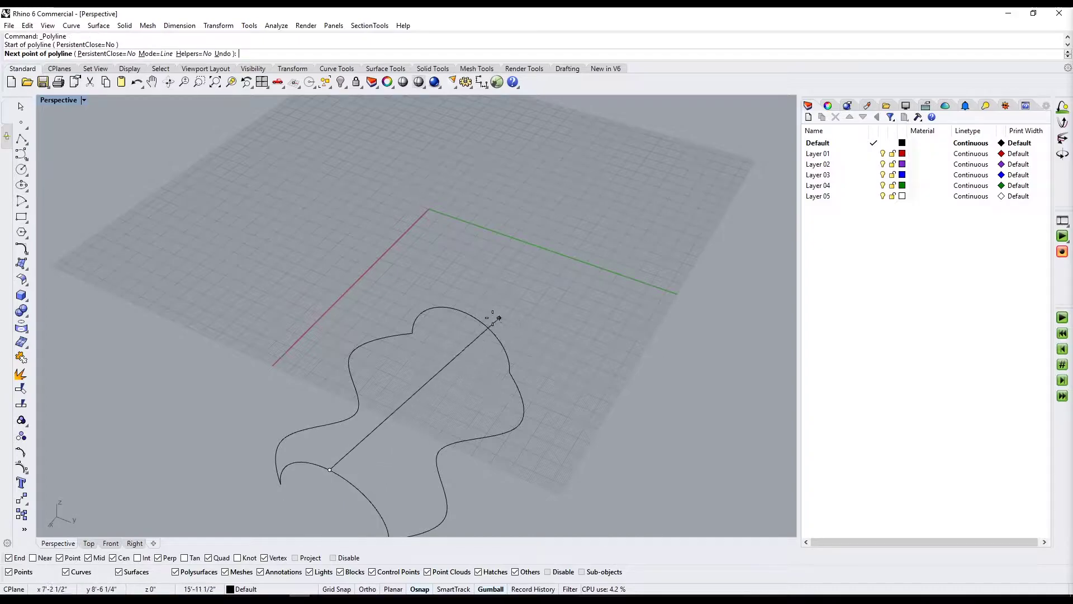
{"action": "right_click_drag", "start_coordinate": [575, 392], "coordinate": [485, 400]}
{"action": "key", "text": "Return"}
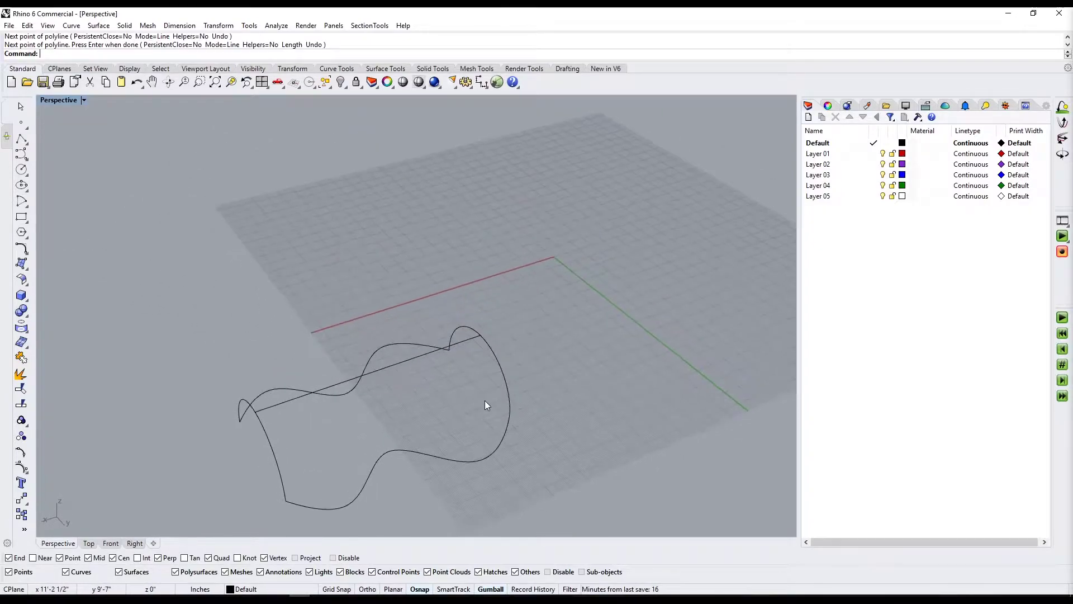
Step: Start the NetworkSrf command and examine its help page on which curves to select and the surface options
{"action": "type", "text": "NetworkSrf"}
{"action": "key", "text": "Return"}
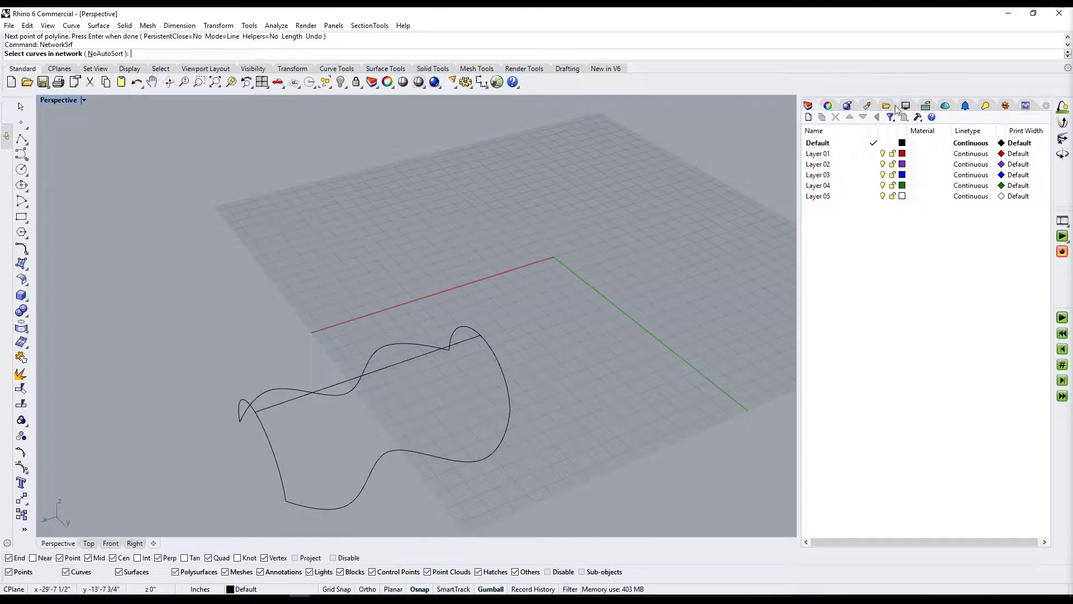
{"action": "left_click", "coordinate": [1028, 106]}
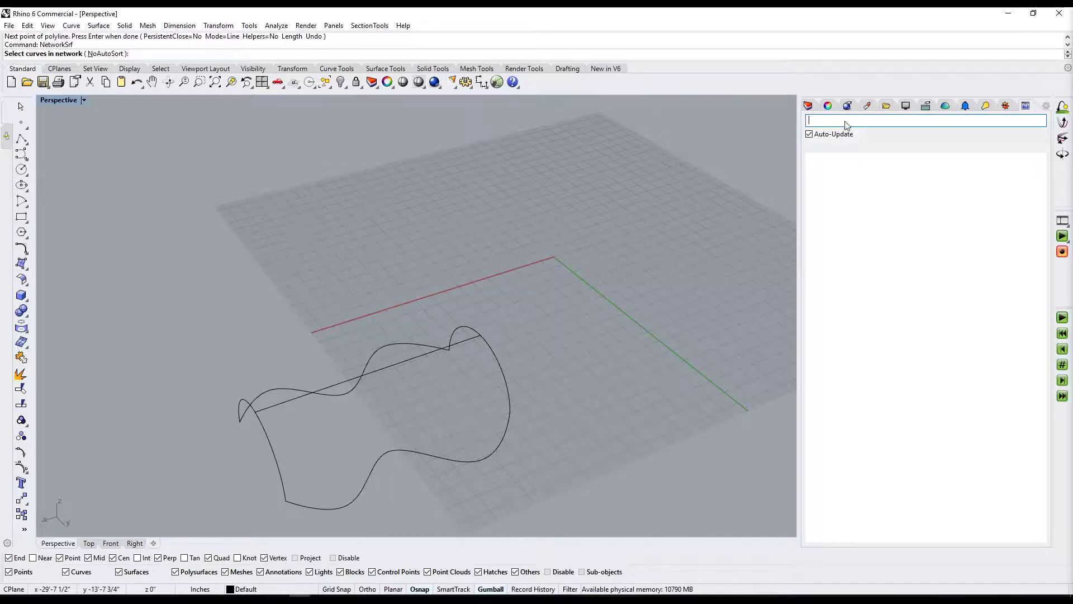
{"action": "right_click_drag", "start_coordinate": [139, 129], "coordinate": [205, 256]}
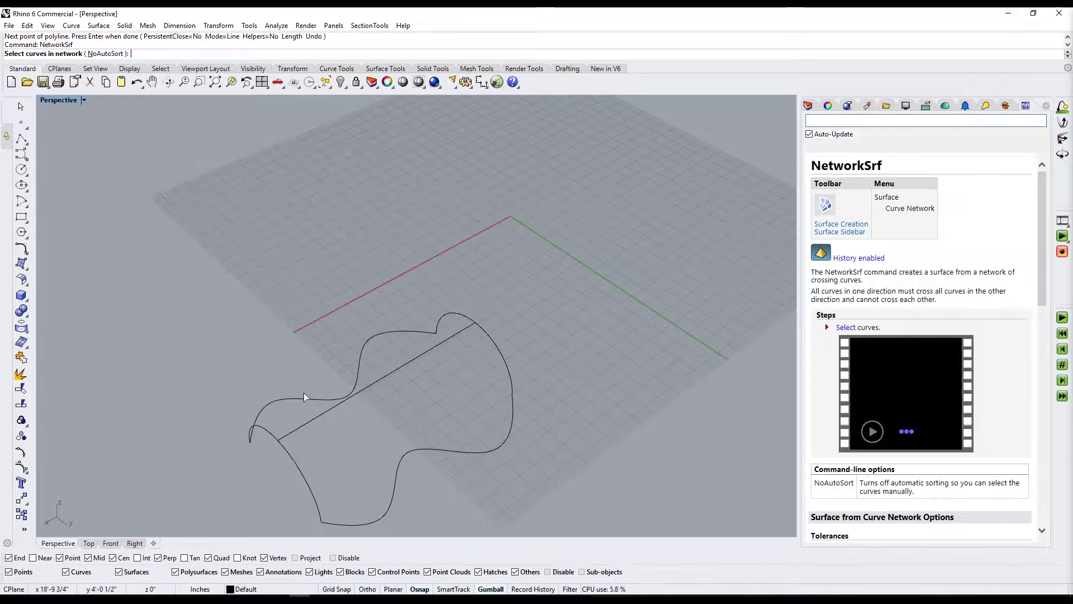
{"action": "scroll", "coordinate": [1041, 217], "scroll_direction": "down", "scroll_amount": 1}
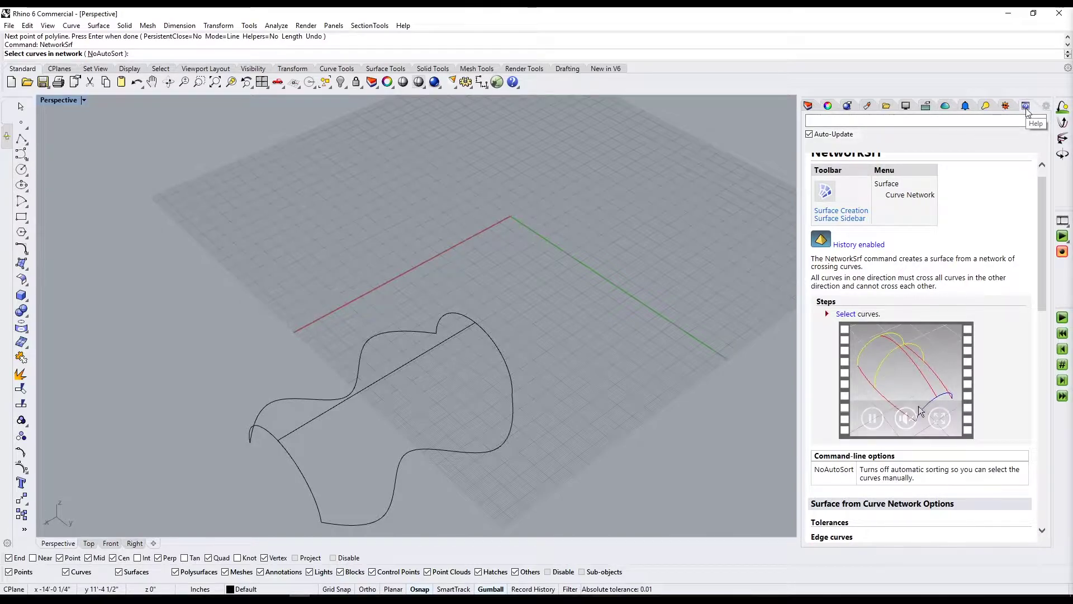
{"action": "scroll", "coordinate": [920, 411], "scroll_direction": "down", "scroll_amount": 4}
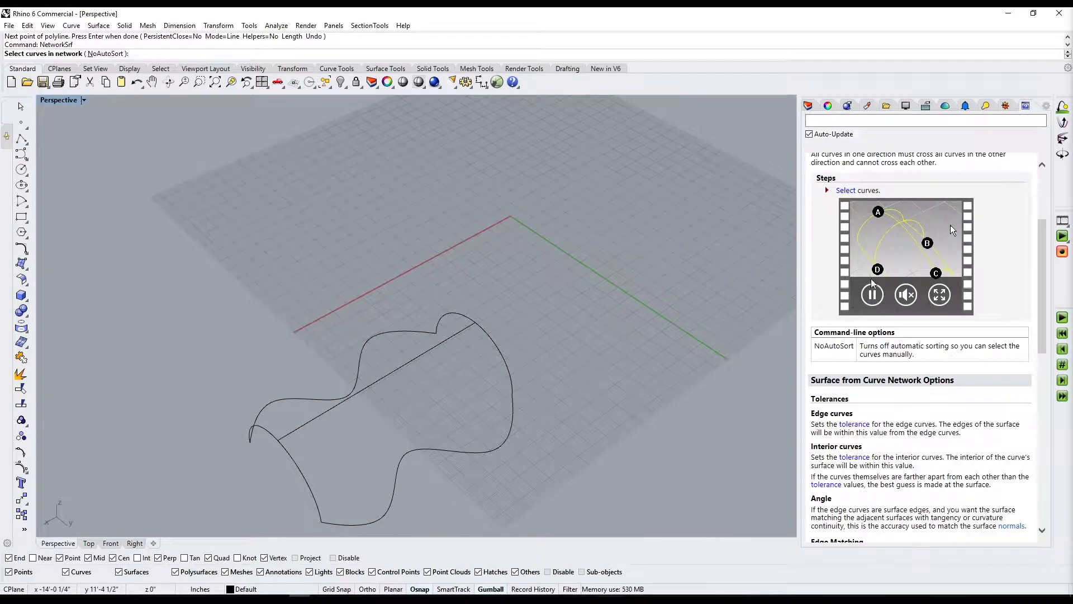
{"action": "scroll", "coordinate": [950, 225], "scroll_direction": "down", "scroll_amount": 10}
{"action": "scroll", "coordinate": [969, 312], "scroll_direction": "up", "scroll_amount": 14}
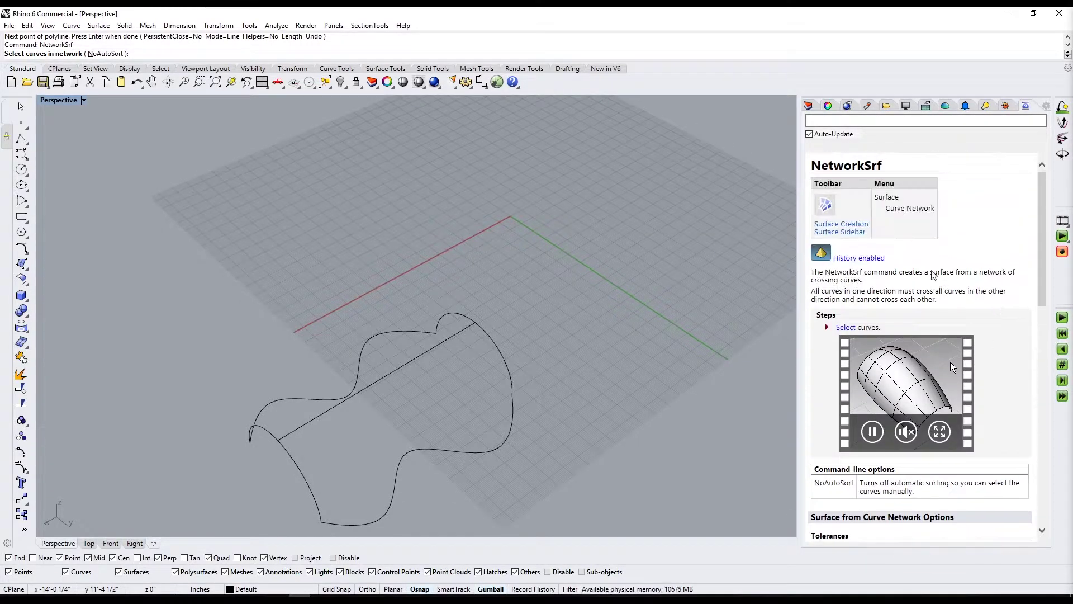
{"action": "scroll", "coordinate": [574, 268], "scroll_direction": "down", "scroll_amount": 5}
{"action": "scroll", "coordinate": [511, 303], "scroll_direction": "up", "scroll_amount": 3}
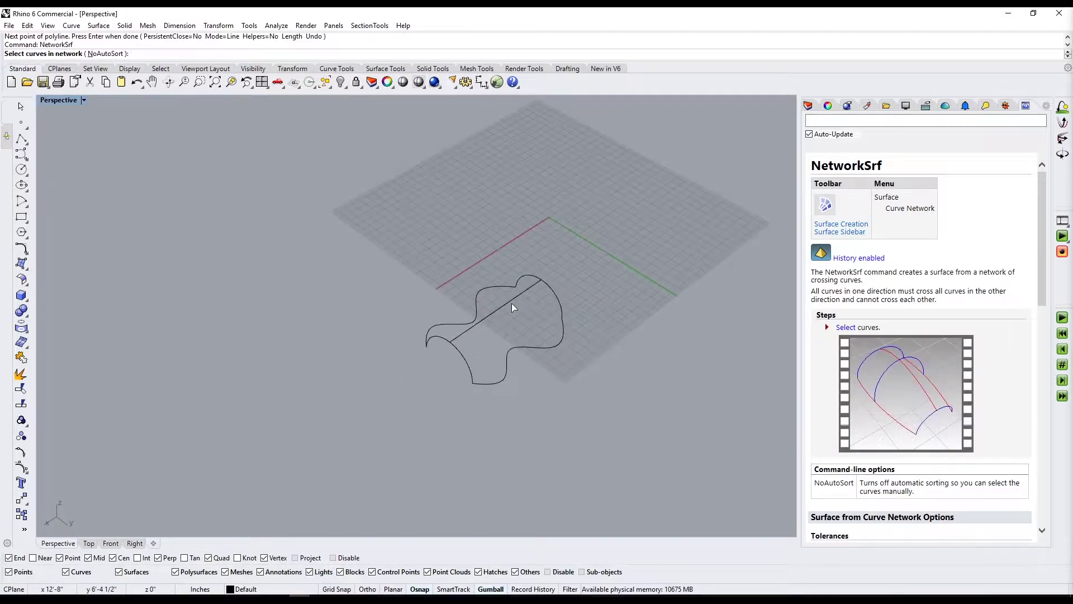
Step: Run NetworkSrf on both arches, both wavy edge curves and the straight ridge line to preview the vault surface
{"action": "key", "text": "Escape"}
{"action": "left_click_drag", "start_coordinate": [523, 363], "coordinate": [364, 230]}
{"action": "key", "text": "Return"}
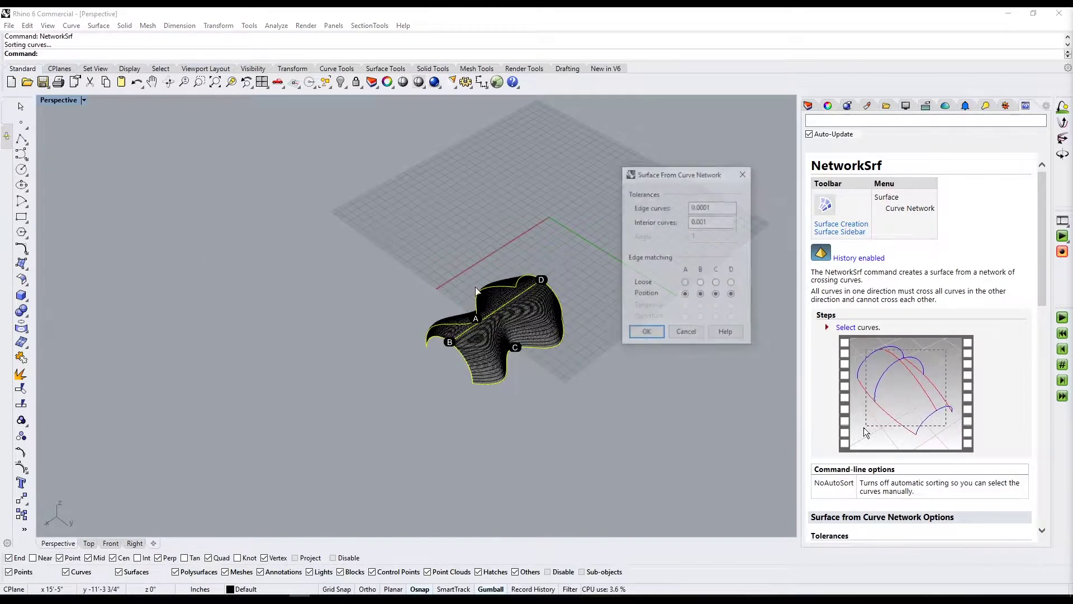
{"action": "scroll", "coordinate": [508, 354], "scroll_direction": "up", "scroll_amount": 7}
{"action": "right_click_drag", "start_coordinate": [508, 353], "coordinate": [529, 309]}
Step: Try Loose edge matching on the network surface, set edges A to D back to Position, and create the surface
{"action": "left_click", "coordinate": [685, 283]}
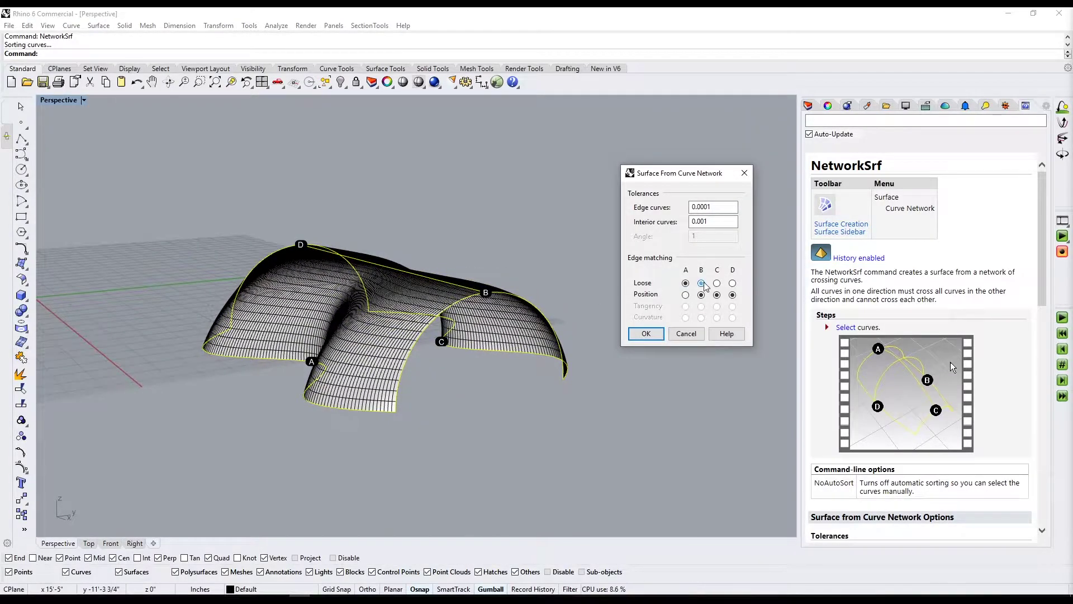
{"action": "left_click", "coordinate": [701, 282]}
{"action": "left_click", "coordinate": [733, 282]}
{"action": "left_click", "coordinate": [701, 294]}
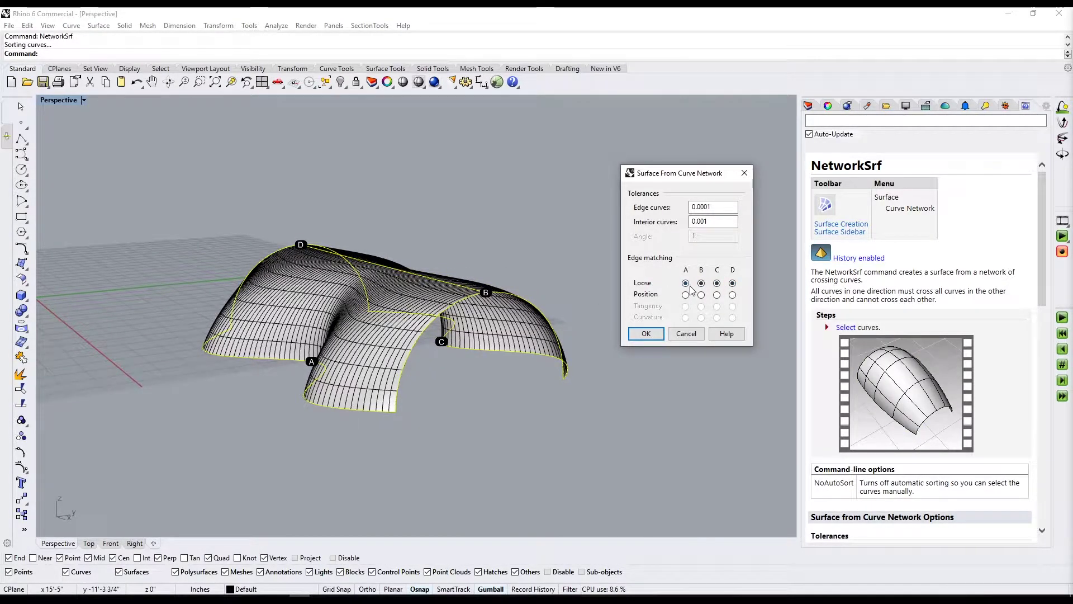
{"action": "left_click", "coordinate": [685, 295]}
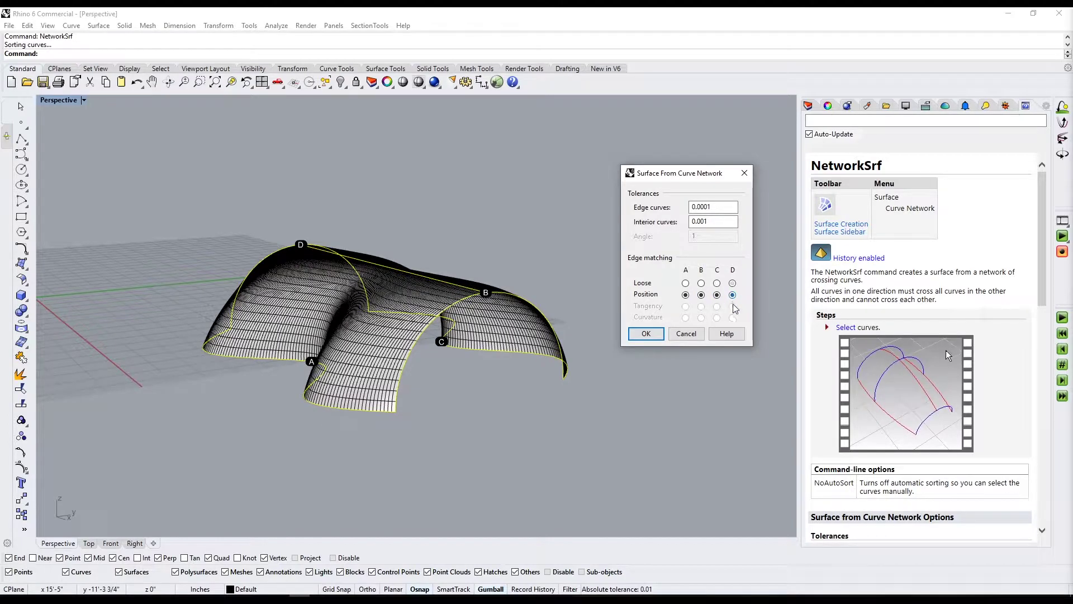
{"action": "left_click", "coordinate": [649, 339]}
{"action": "right_click_drag", "start_coordinate": [503, 313], "coordinate": [510, 343]}
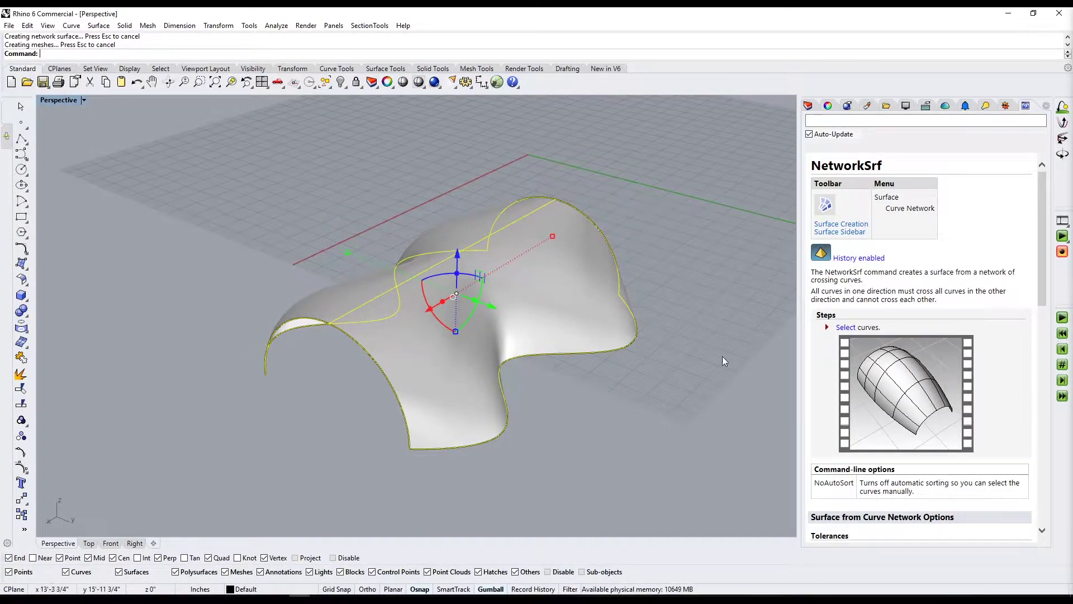
Step: Turn on Surface Isocurves in the Shaded display settings of the Perspective viewport and deselect the vault objects
{"action": "left_click", "coordinate": [906, 106]}
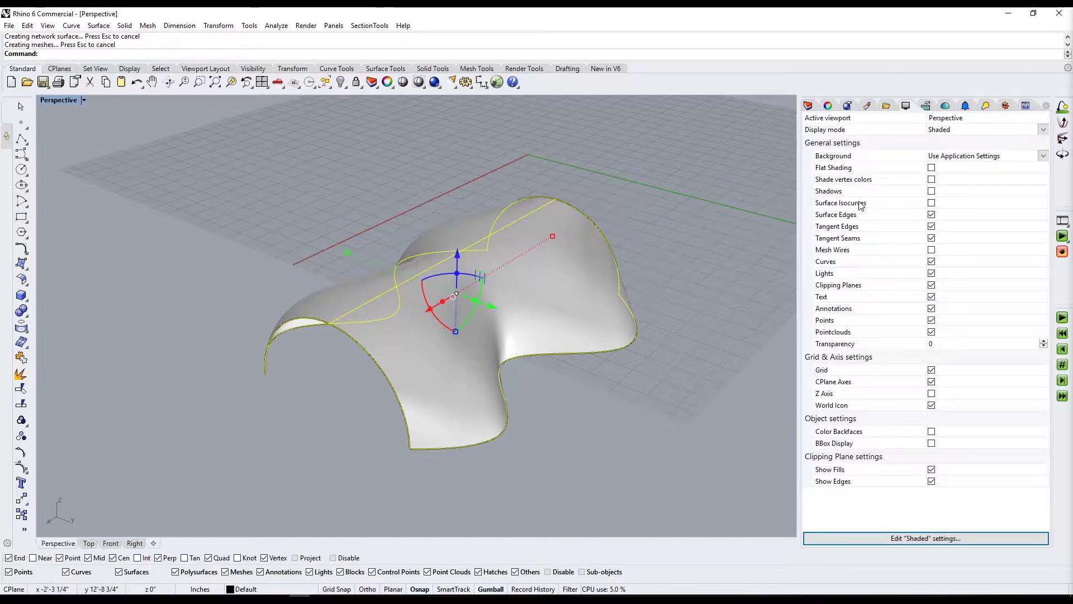
{"action": "left_click", "coordinate": [930, 203]}
{"action": "left_click", "coordinate": [770, 271]}
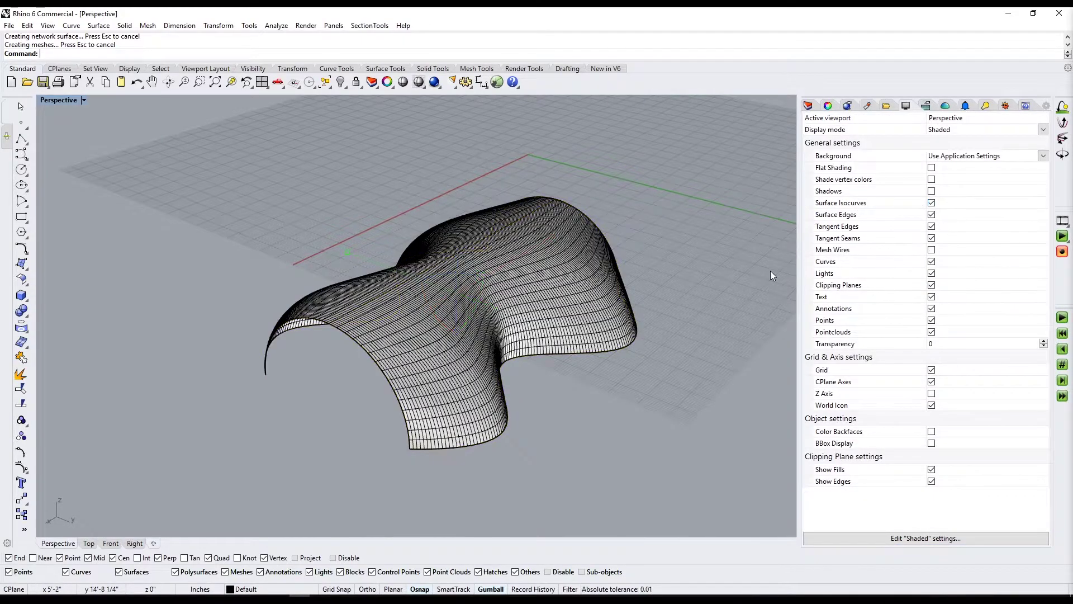
{"action": "right_click_drag", "start_coordinate": [677, 282], "coordinate": [640, 330]}
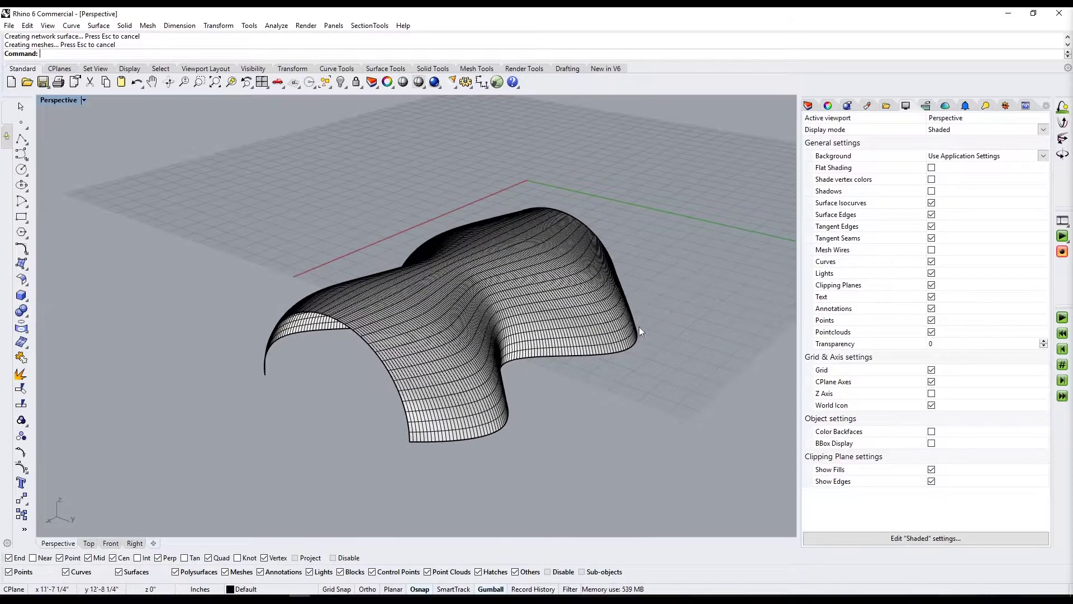
Step: Try moving one wavy edge curve outward from the vault surface, and undo the move
{"action": "left_click", "coordinate": [568, 358]}
{"action": "left_click", "coordinate": [603, 385]}
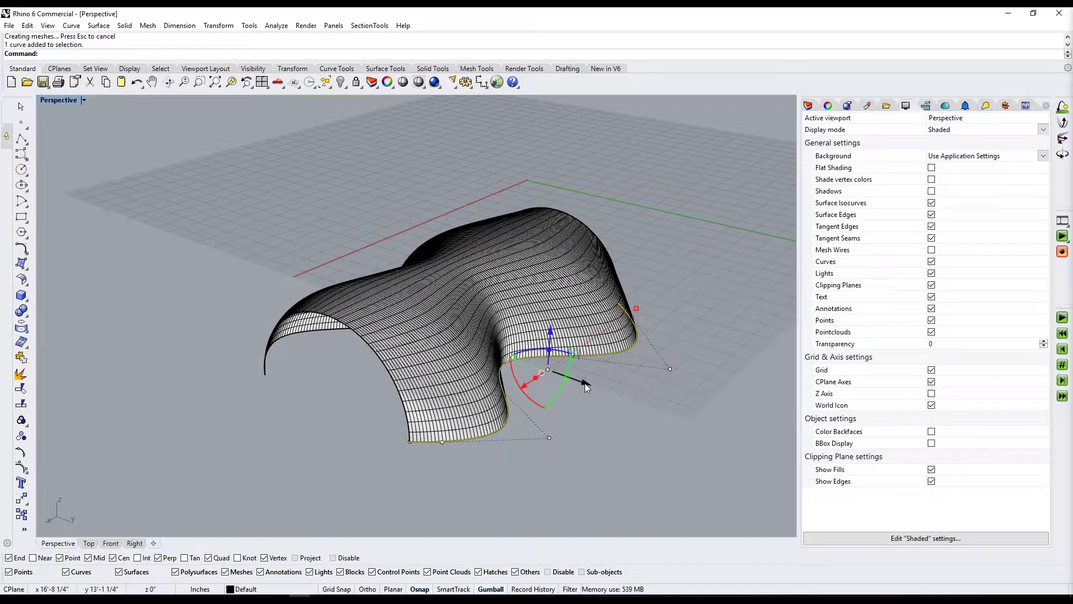
{"action": "left_click_drag", "start_coordinate": [584, 384], "coordinate": [604, 391]}
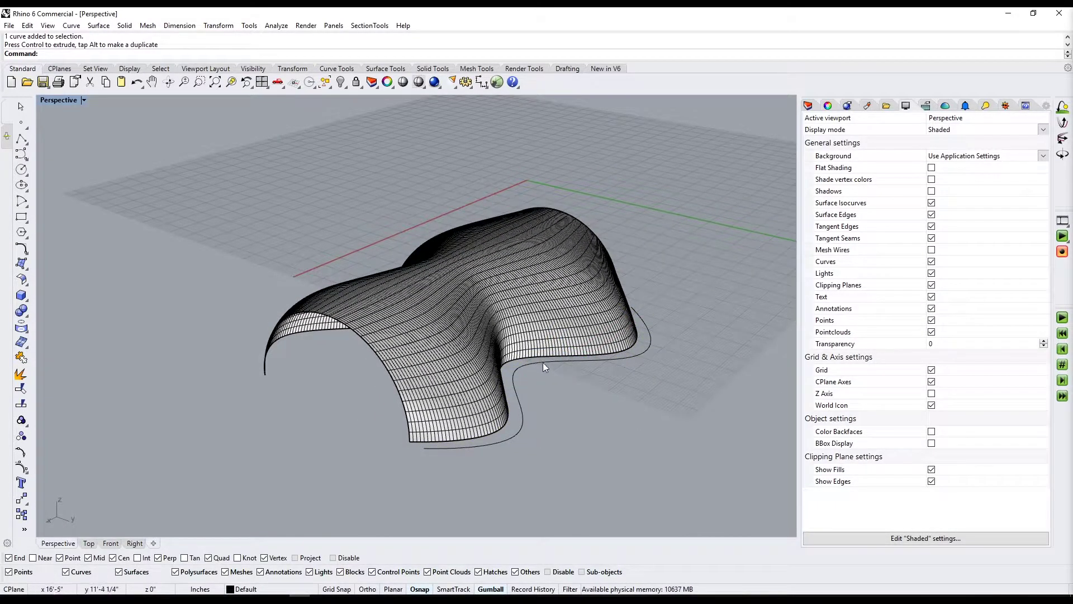
{"action": "key", "text": "ctrl+z"}
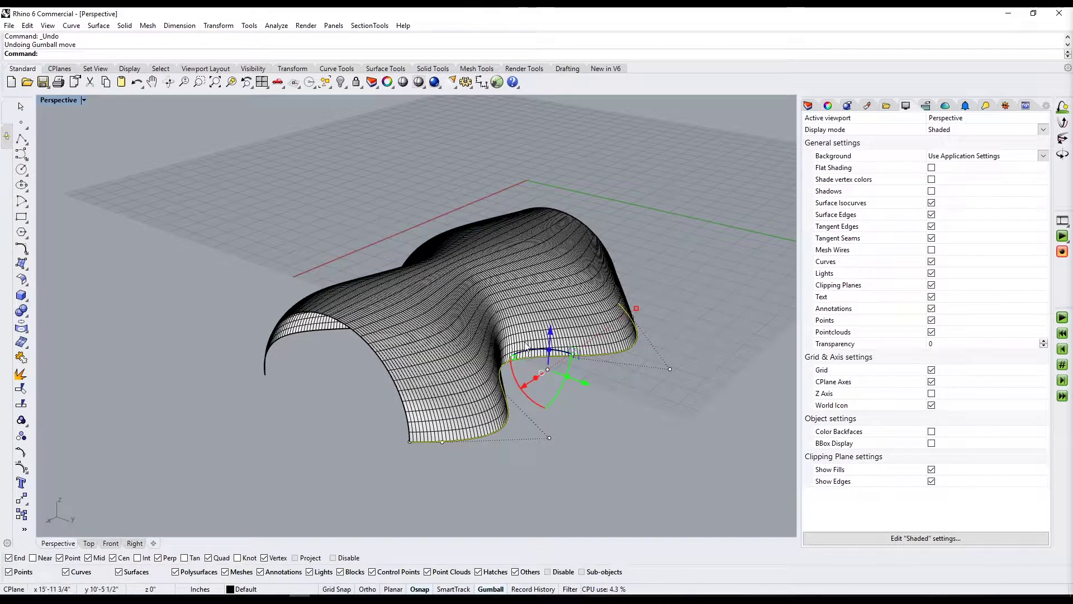
{"action": "key", "text": "Escape"}
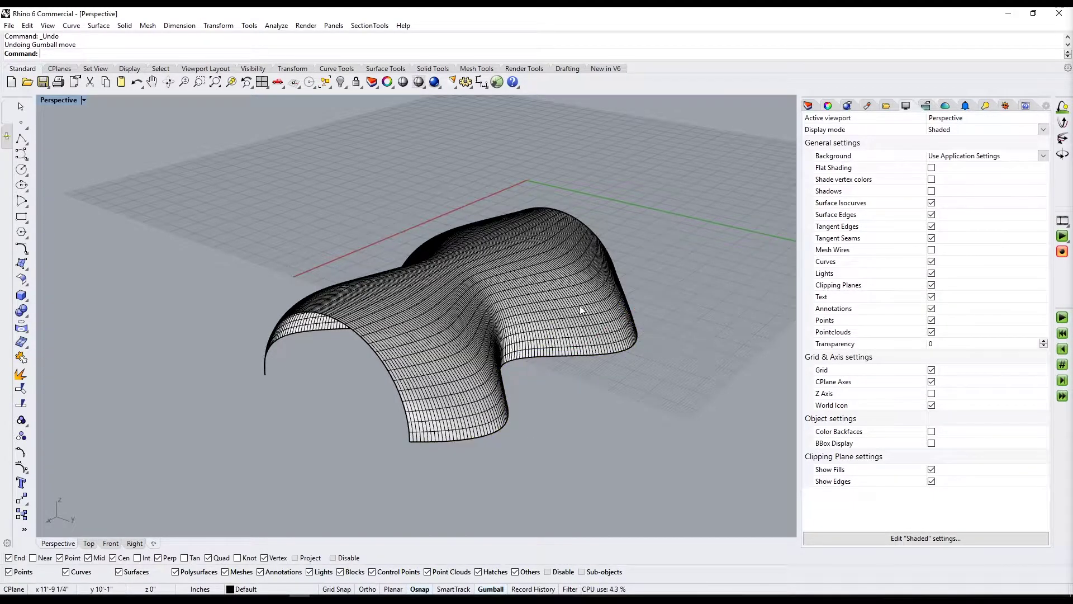
Step: Delete the vault's network surface, leaving only its construction curves
{"action": "left_click", "coordinate": [520, 324]}
{"action": "key", "text": "Delete"}
{"action": "right_click_drag", "start_coordinate": [531, 384], "coordinate": [685, 332]}
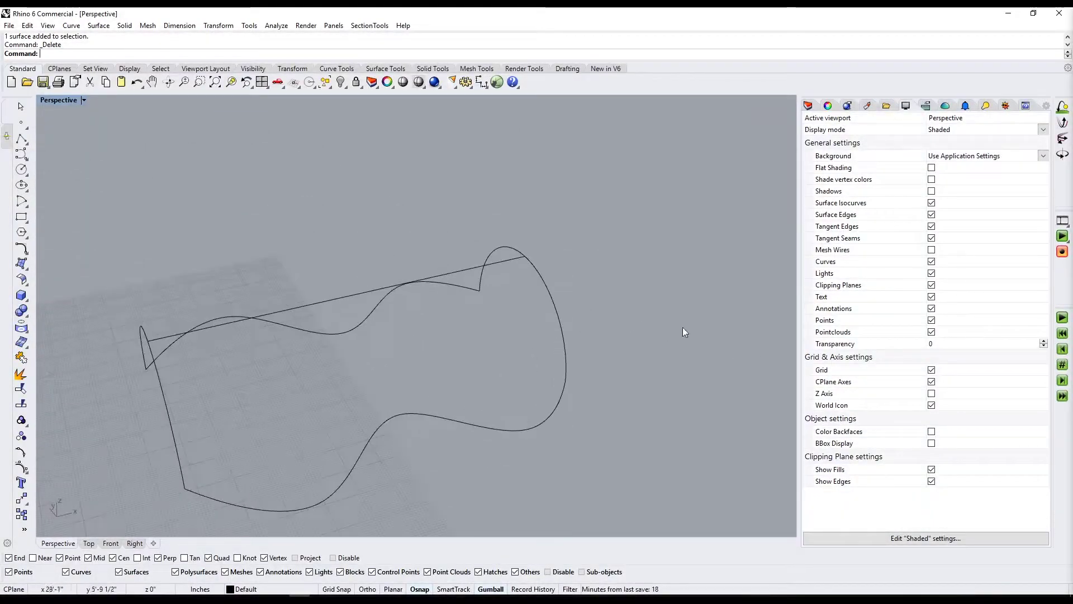
Step: Draw an interpolated curve from one arch's midpoint through the straight ridge line's midpoint to the other arch's midpoint
{"action": "left_click", "coordinate": [323, 302]}
{"action": "right_click_drag", "start_coordinate": [323, 303], "coordinate": [424, 267]}
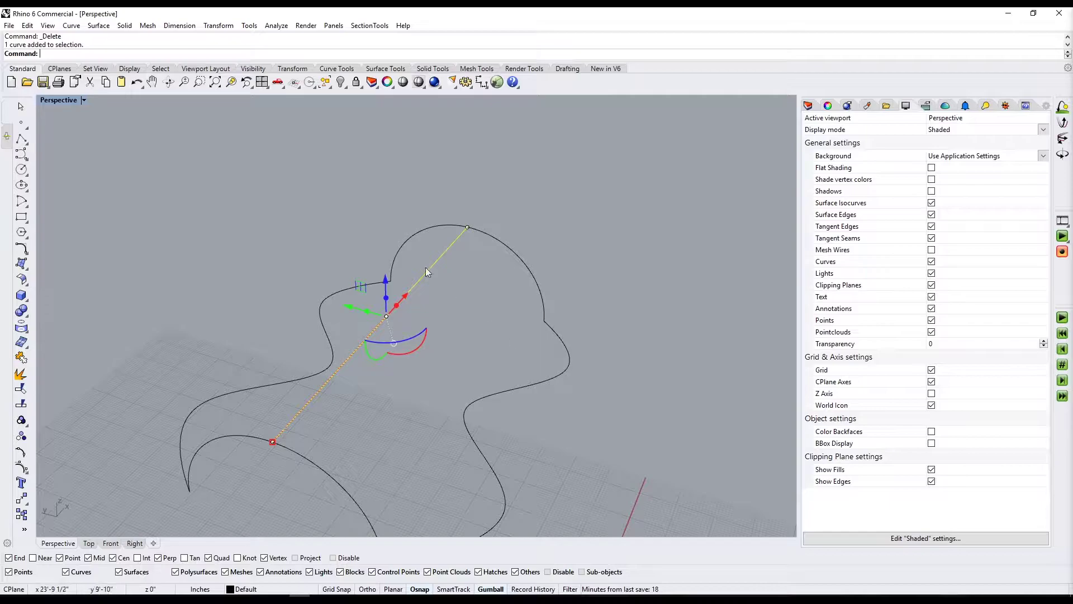
{"action": "left_click", "coordinate": [23, 158]}
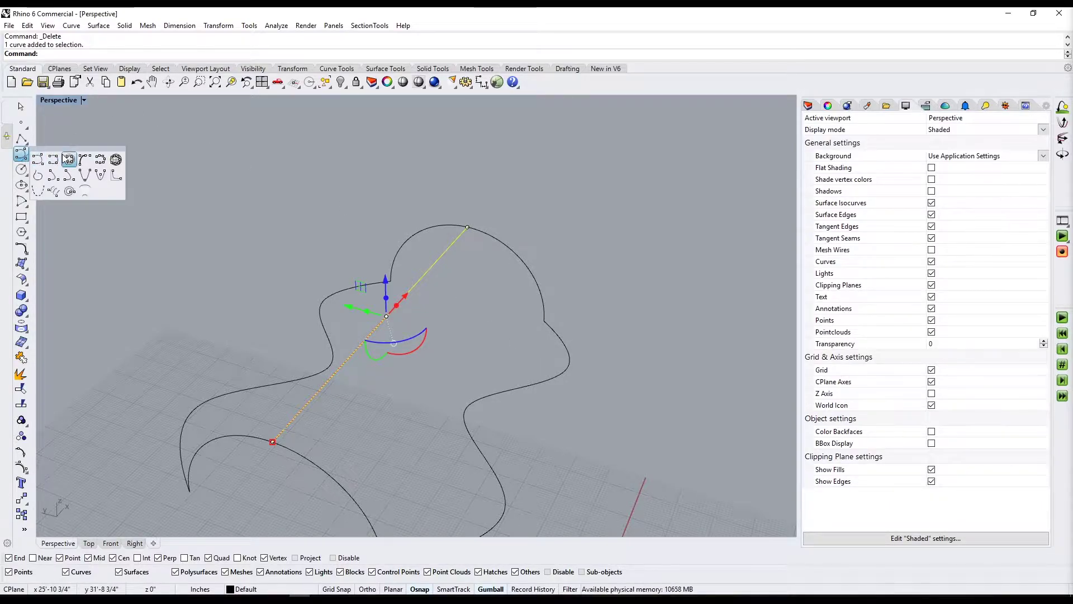
{"action": "left_click", "coordinate": [54, 162]}
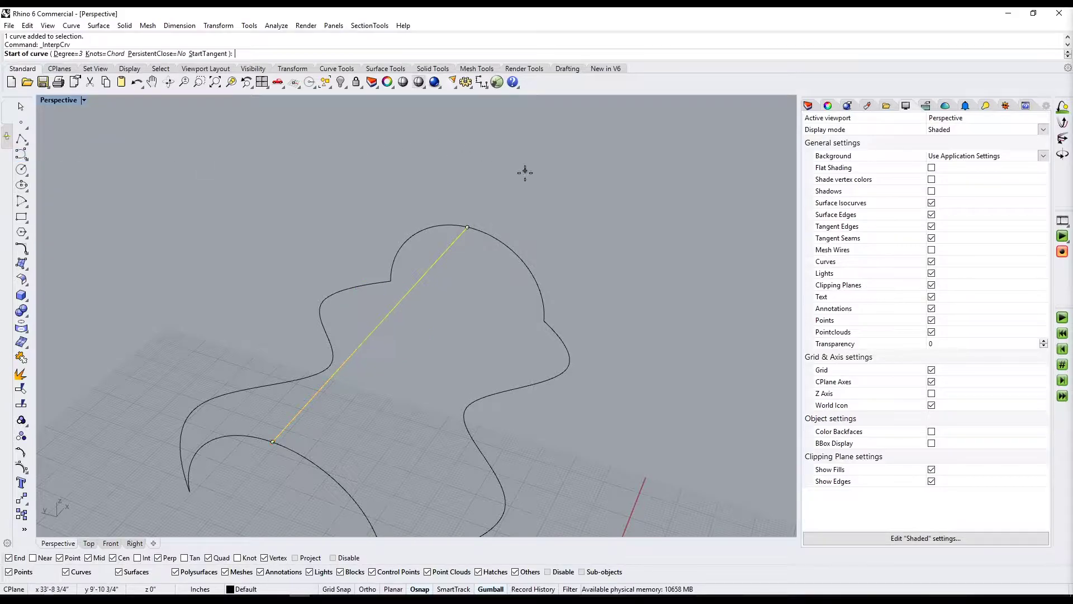
{"action": "left_click", "coordinate": [468, 227]}
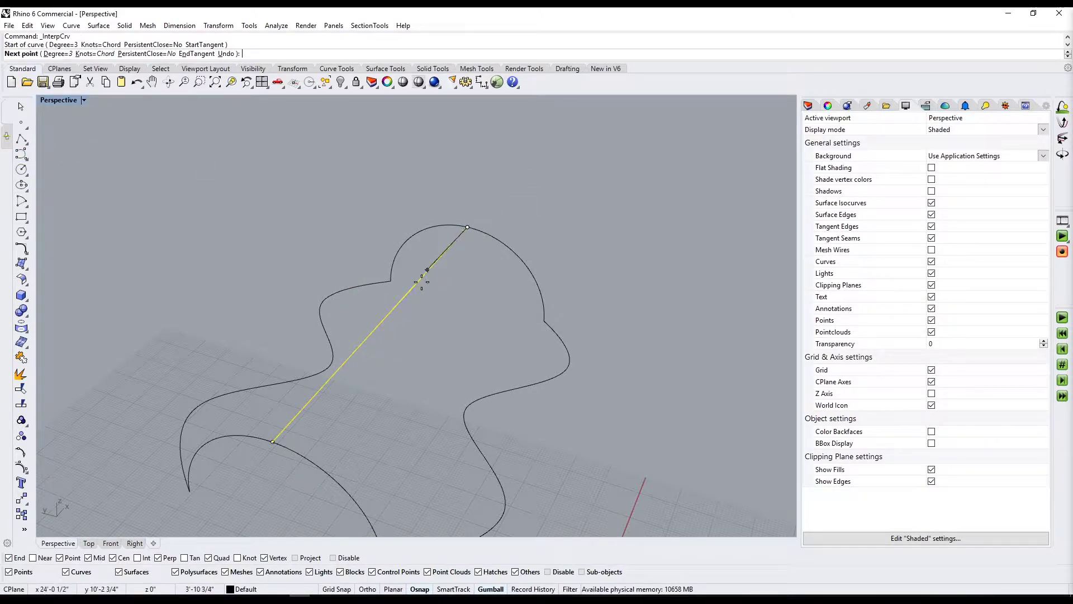
{"action": "left_click", "coordinate": [386, 316]}
{"action": "left_click", "coordinate": [276, 436]}
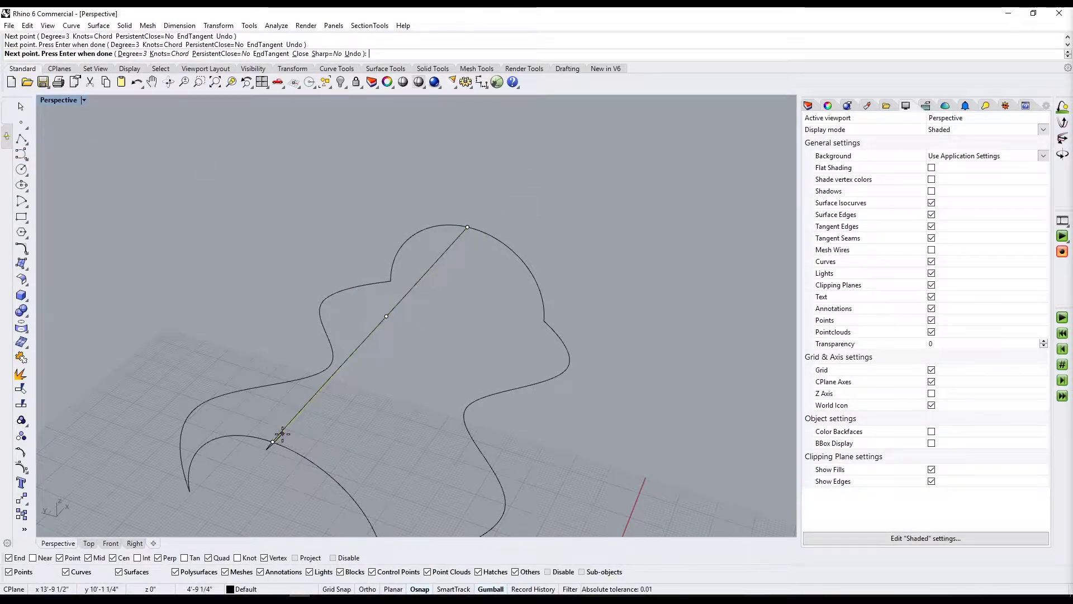
{"action": "key", "text": "Return"}
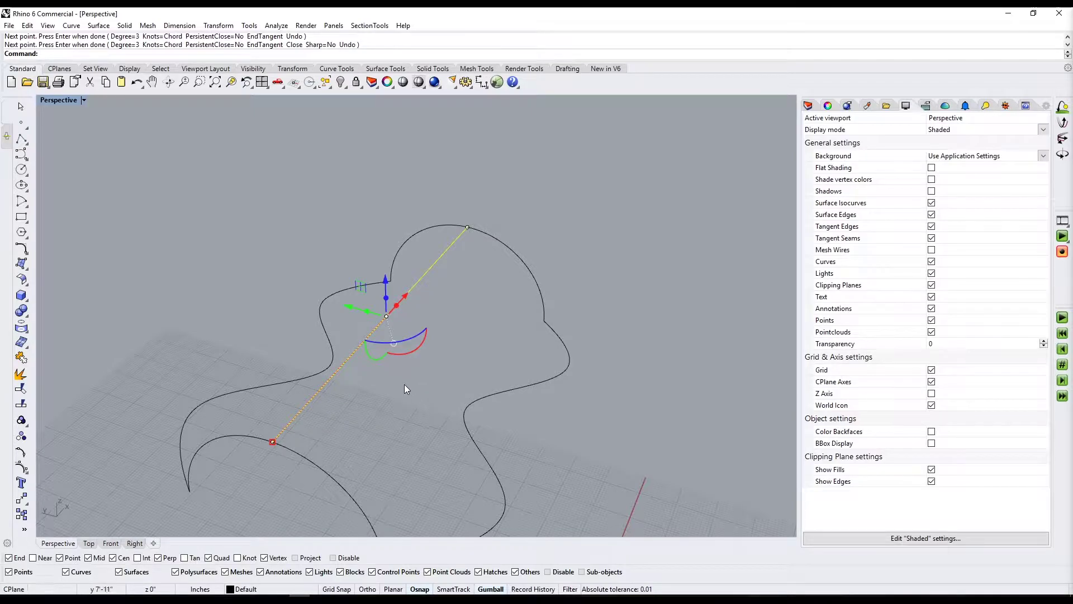
Step: Delete the straight ridge line and raise the middle control point of the interpolated ridge curve
{"action": "key", "text": "Delete"}
{"action": "left_click", "coordinate": [373, 332]}
{"action": "right_click_drag", "start_coordinate": [383, 340], "coordinate": [361, 273]}
{"action": "left_click_drag", "start_coordinate": [360, 244], "coordinate": [433, 201]}
{"action": "right_click_drag", "start_coordinate": [432, 201], "coordinate": [671, 453]}
{"action": "scroll", "coordinate": [553, 317], "scroll_direction": "down", "scroll_amount": 5}
{"action": "scroll", "coordinate": [552, 317], "scroll_direction": "up", "scroll_amount": 2}
{"action": "key", "text": "Escape"}
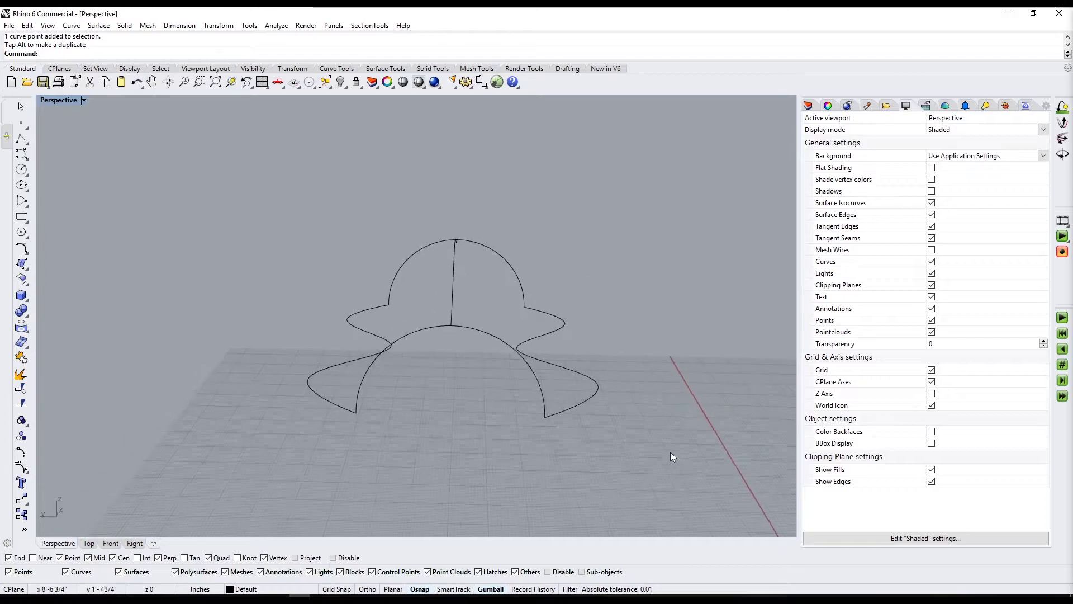
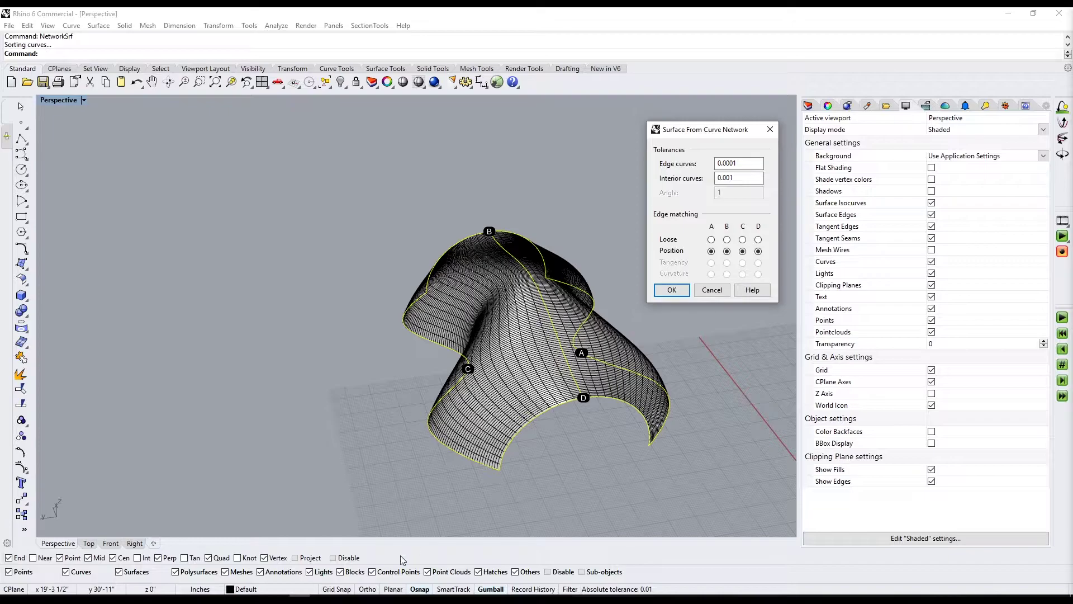
Step: Turn on Record History and create the network surface with Position matching on edges A to D
{"action": "left_click", "coordinate": [525, 589]}
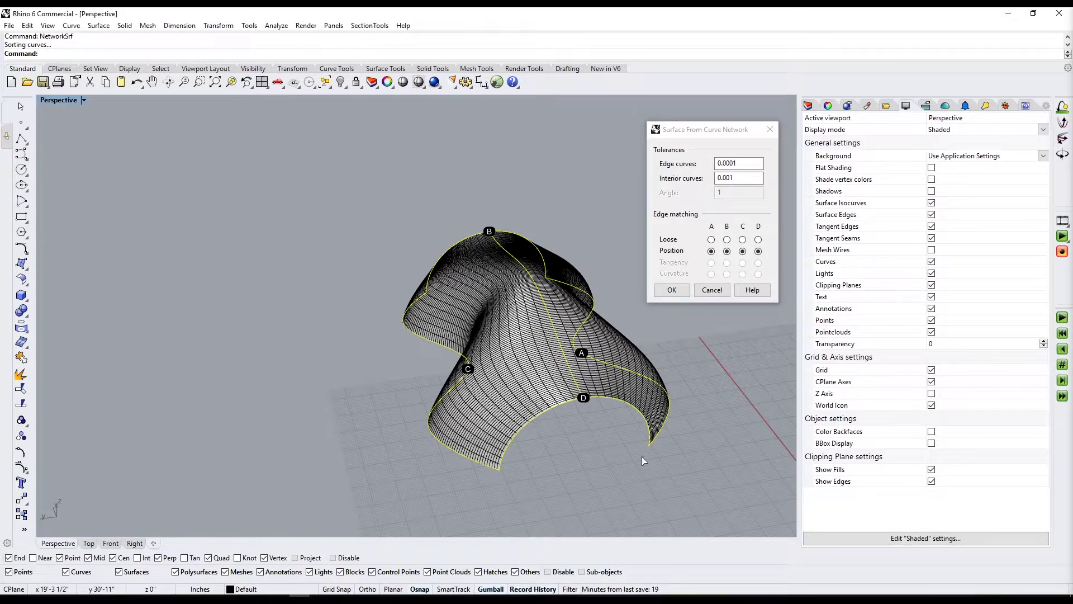
{"action": "left_click", "coordinate": [671, 290]}
{"action": "right_click_drag", "start_coordinate": [689, 362], "coordinate": [505, 444]}
{"action": "key", "text": "Escape"}
Step: Try moving one wavy edge curve outward to test the surface's history update, and undo the move
{"action": "left_click", "coordinate": [505, 445]}
{"action": "left_click", "coordinate": [509, 447]}
{"action": "left_click", "coordinate": [526, 481]}
{"action": "left_click", "coordinate": [528, 482]}
{"action": "right_click_drag", "start_coordinate": [528, 482], "coordinate": [531, 384]}
{"action": "left_click_drag", "start_coordinate": [518, 390], "coordinate": [563, 409]}
{"action": "right_click_drag", "start_coordinate": [632, 465], "coordinate": [669, 425]}
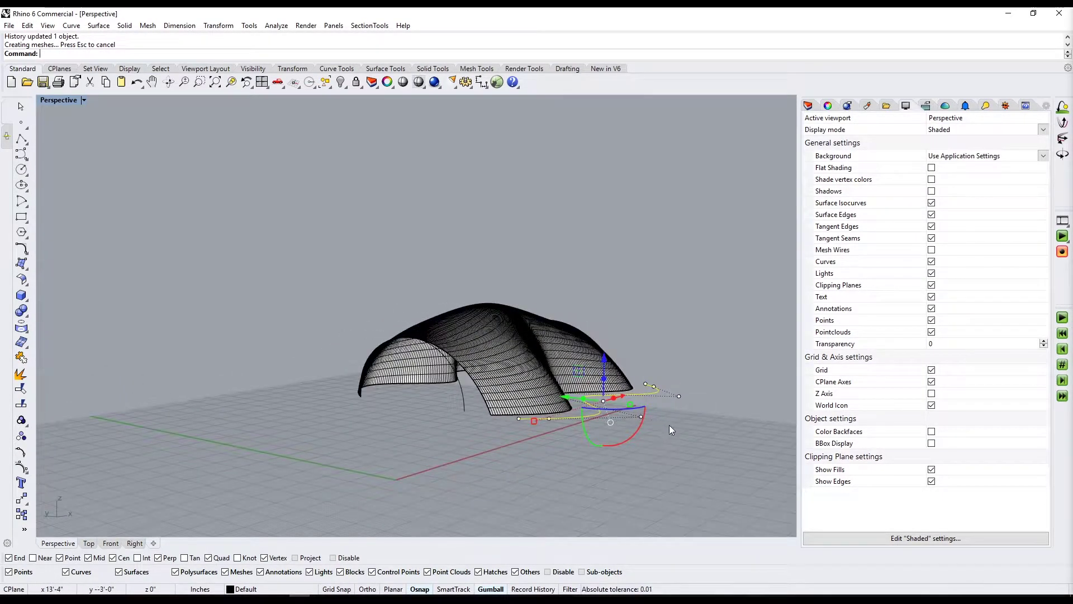
{"action": "scroll", "coordinate": [555, 418], "scroll_direction": "up", "scroll_amount": 3}
{"action": "key", "text": "ctrl+z"}
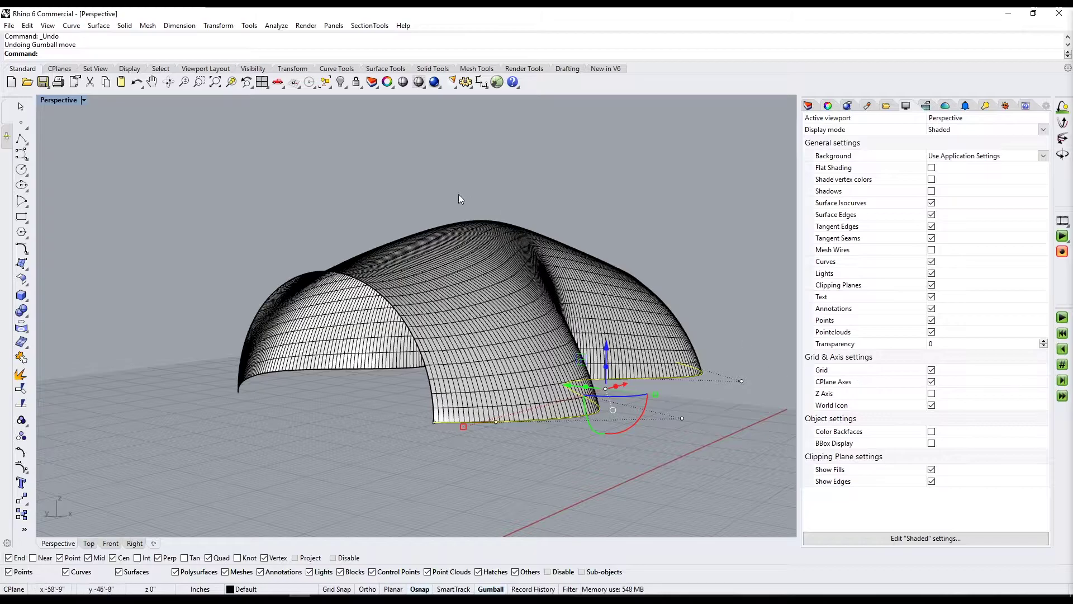
Step: Select the ridge curve and raise its middle control point to lift the centre of the vault
{"action": "scroll", "coordinate": [410, 249], "scroll_direction": "up", "scroll_amount": 5}
{"action": "left_click", "coordinate": [411, 248]}
{"action": "left_click", "coordinate": [423, 269]}
{"action": "left_click", "coordinate": [447, 271]}
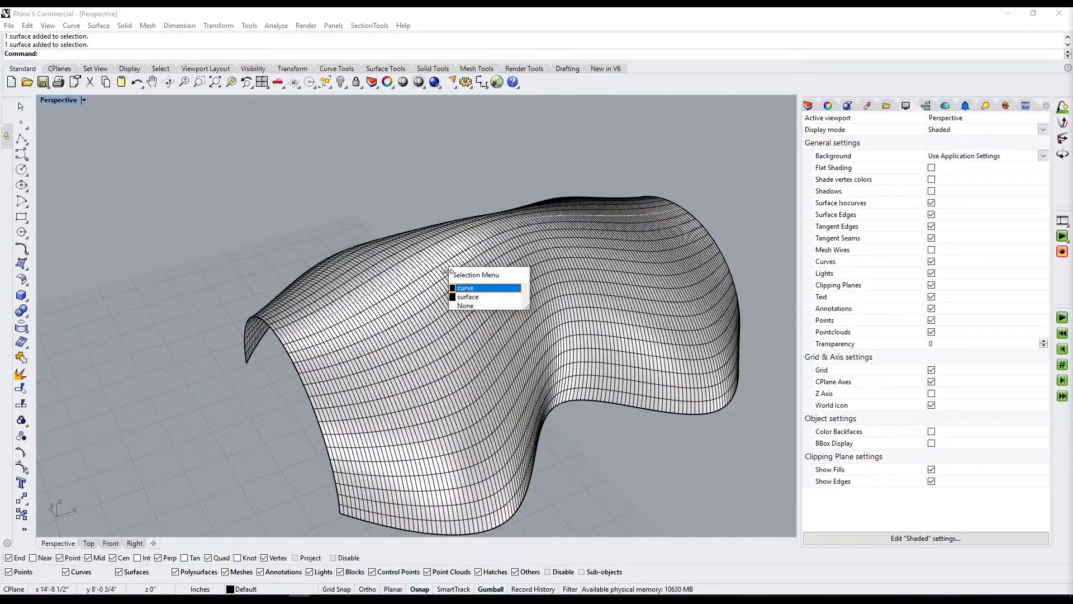
{"action": "left_click", "coordinate": [460, 290]}
{"action": "scroll", "coordinate": [469, 297], "scroll_direction": "down", "scroll_amount": 2}
{"action": "right_click_drag", "start_coordinate": [476, 279], "coordinate": [485, 193]}
{"action": "scroll", "coordinate": [487, 183], "scroll_direction": "up", "scroll_amount": 2}
{"action": "left_click", "coordinate": [496, 198]}
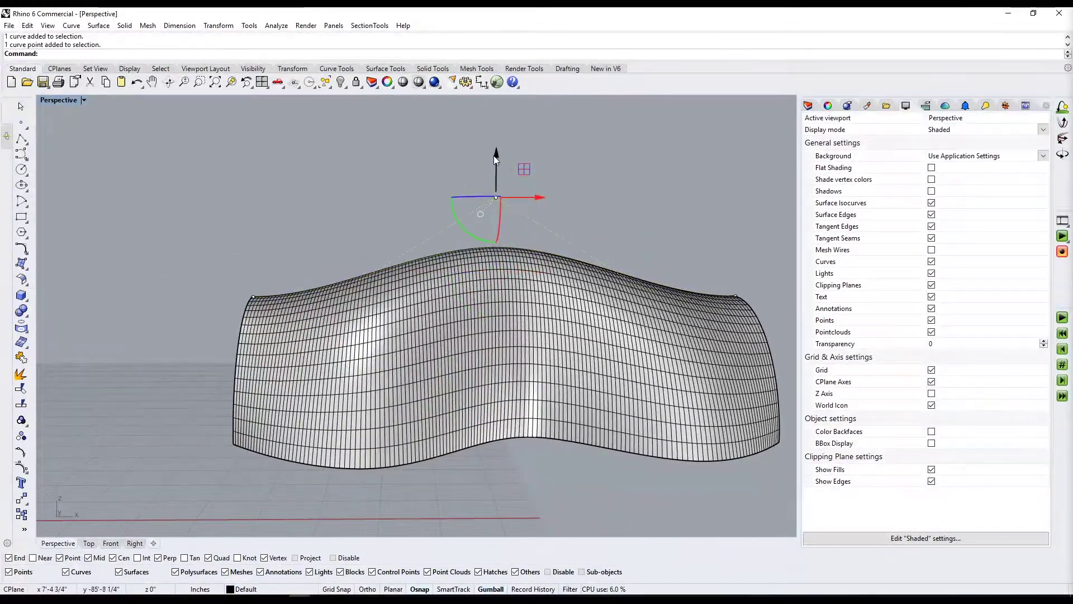
{"action": "left_click_drag", "start_coordinate": [495, 155], "coordinate": [496, 110]}
Step: Try reshaping the vault by moving another curve point near one arch, and undo the last move
{"action": "mouse_move", "coordinate": [435, 206]}
{"action": "right_mouse_down"}
{"action": "mouse_move", "coordinate": [576, 249]}
{"action": "mouse_move", "coordinate": [519, 251]}
{"action": "mouse_move", "coordinate": [427, 214]}
{"action": "mouse_move", "coordinate": [437, 211]}
{"action": "right_mouse_up"}
{"action": "left_click_drag", "start_coordinate": [289, 221], "coordinate": [305, 241]}
{"action": "left_click", "coordinate": [334, 301]}
{"action": "left_click_drag", "start_coordinate": [334, 278], "coordinate": [259, 227]}
{"action": "mouse_move", "coordinate": [207, 353]}
{"action": "right_mouse_down"}
{"action": "mouse_move", "coordinate": [383, 319]}
{"action": "mouse_move", "coordinate": [535, 329]}
{"action": "mouse_move", "coordinate": [592, 353]}
{"action": "mouse_move", "coordinate": [508, 371]}
{"action": "right_mouse_up"}
{"action": "key", "text": "ctrl+z"}
{"action": "mouse_move", "coordinate": [529, 419]}
{"action": "right_mouse_down"}
{"action": "mouse_move", "coordinate": [405, 257]}
{"action": "mouse_move", "coordinate": [630, 253]}
{"action": "mouse_move", "coordinate": [457, 289]}
{"action": "mouse_move", "coordinate": [586, 305]}
{"action": "mouse_move", "coordinate": [475, 310]}
{"action": "mouse_move", "coordinate": [517, 317]}
{"action": "right_mouse_up"}
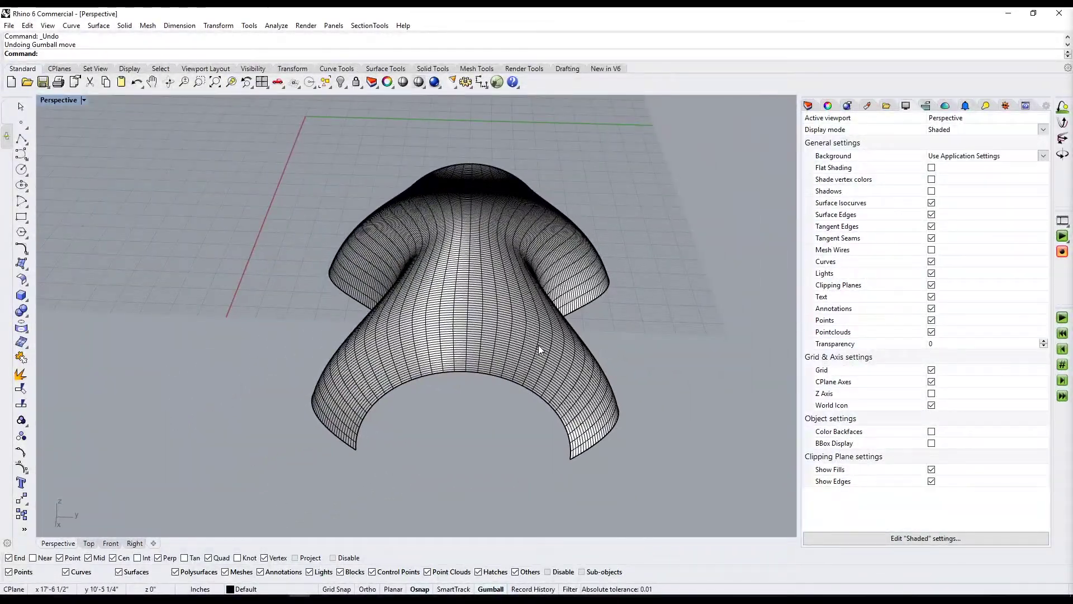
Step: Examine the shape of the vault surface from several angles
{"action": "scroll", "coordinate": [517, 437], "scroll_direction": "down", "scroll_amount": 4}
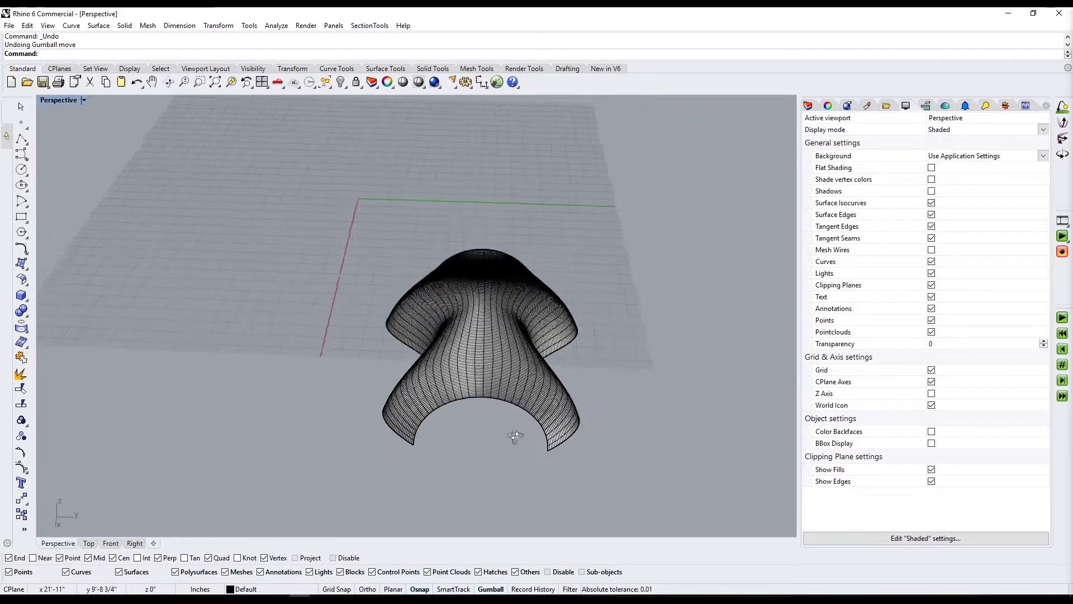
{"action": "right_click_drag", "start_coordinate": [517, 437], "coordinate": [448, 410]}
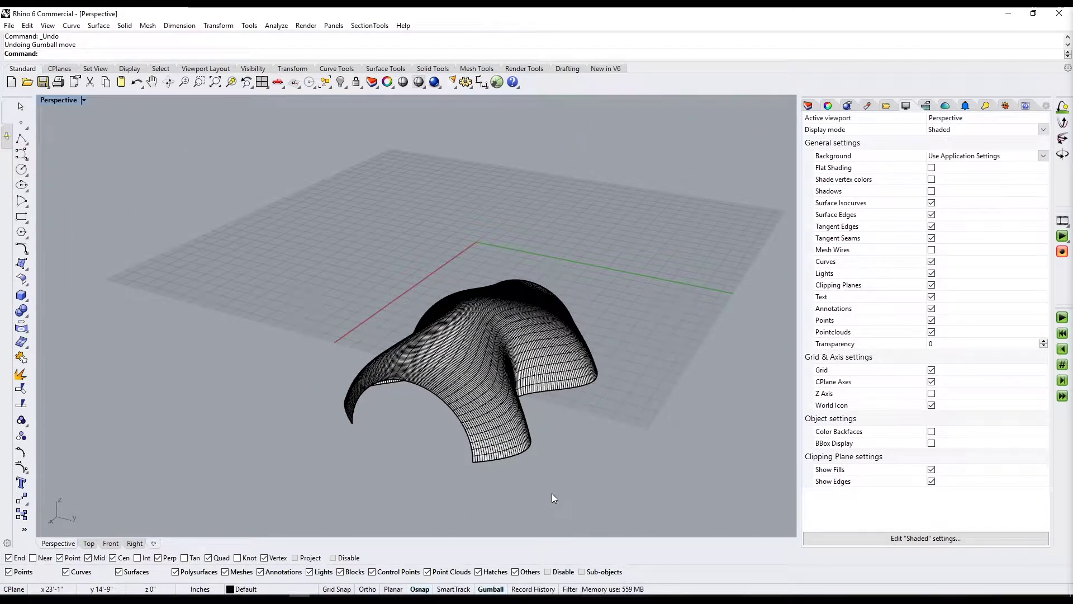
{"action": "right_click_drag", "start_coordinate": [463, 423], "coordinate": [434, 411]}
{"action": "left_click", "coordinate": [434, 411]}
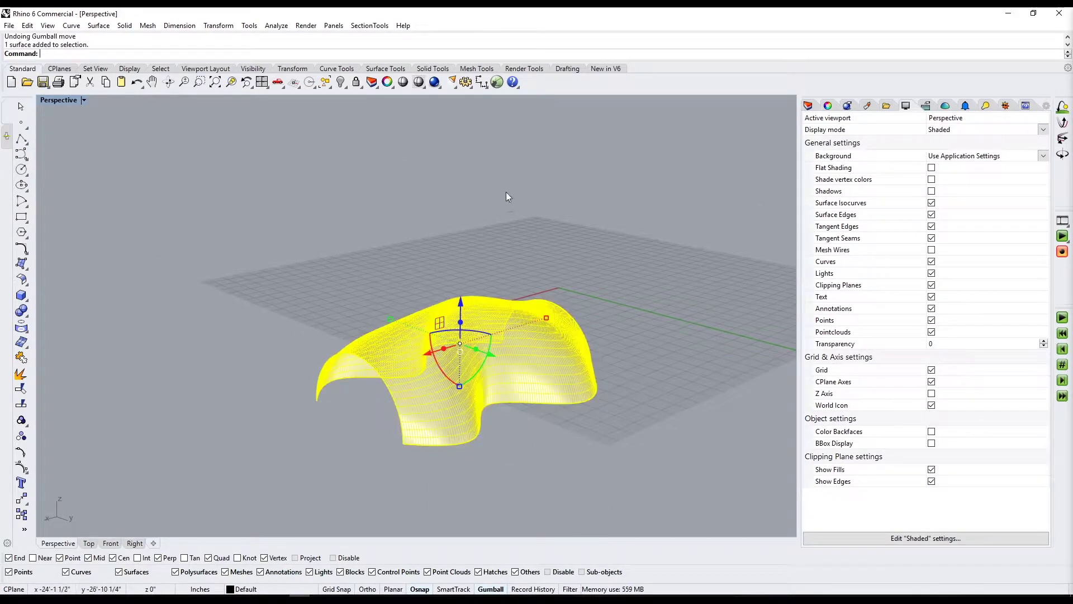
{"action": "left_click", "coordinate": [337, 283]}
{"action": "right_click_drag", "start_coordinate": [337, 283], "coordinate": [343, 370]}
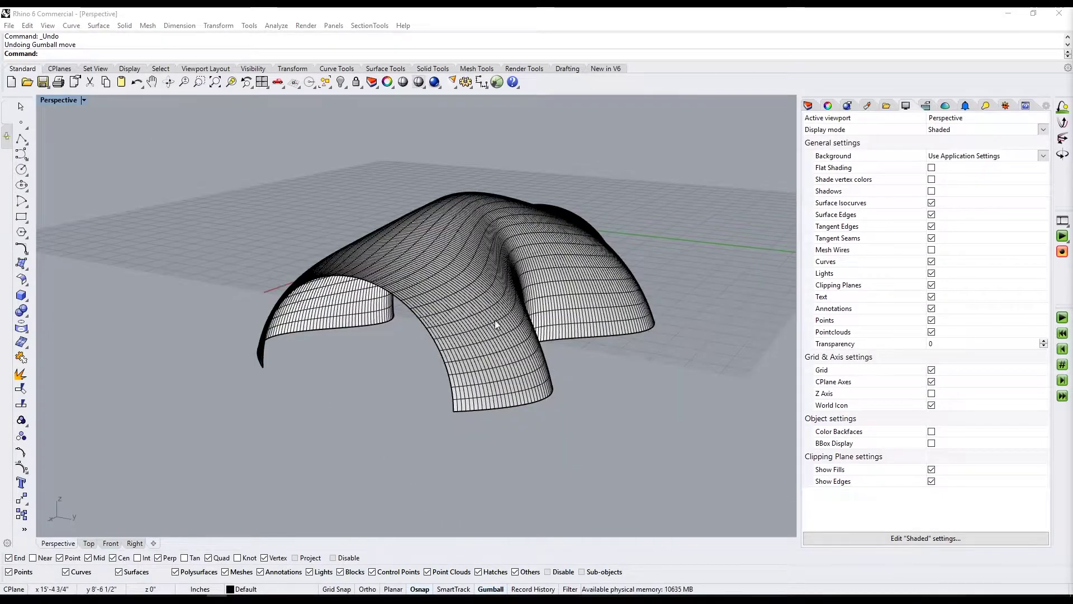
{"action": "right_click_drag", "start_coordinate": [495, 324], "coordinate": [563, 321]}
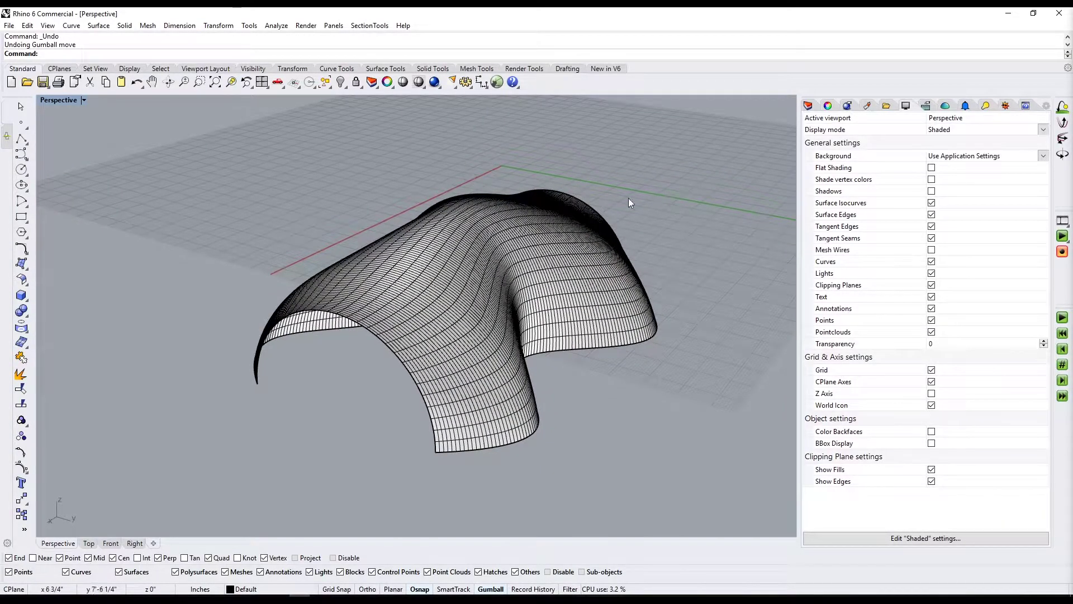
{"action": "right_click_drag", "start_coordinate": [424, 308], "coordinate": [398, 375]}
{"action": "right_click_drag", "start_coordinate": [304, 372], "coordinate": [358, 373]}
Step: Select the vault surface and make Layer 01 the current layer
{"action": "left_click", "coordinate": [358, 374]}
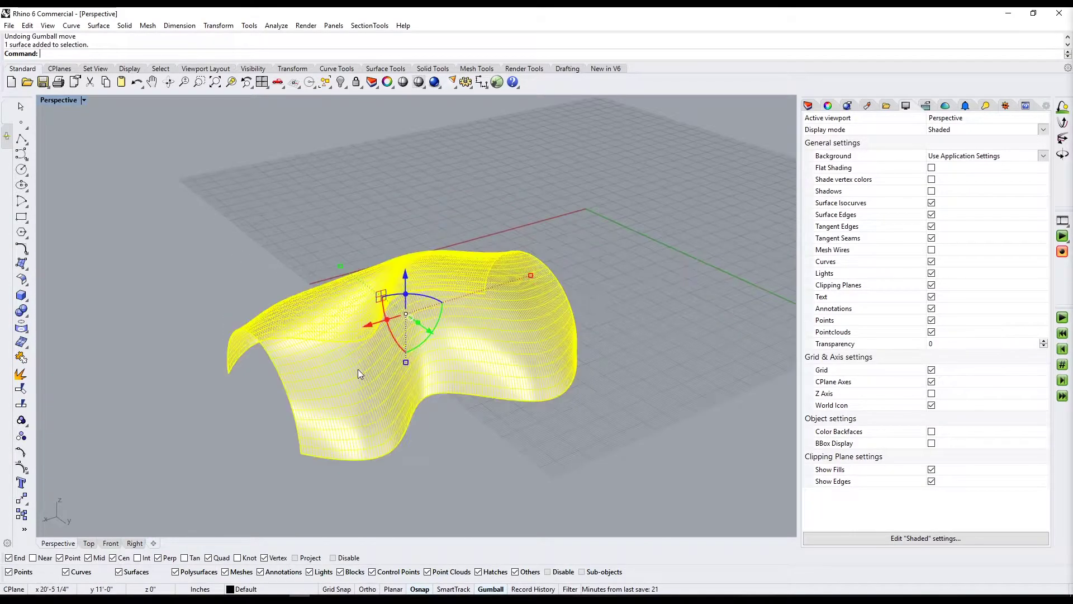
{"action": "left_click", "coordinate": [808, 106]}
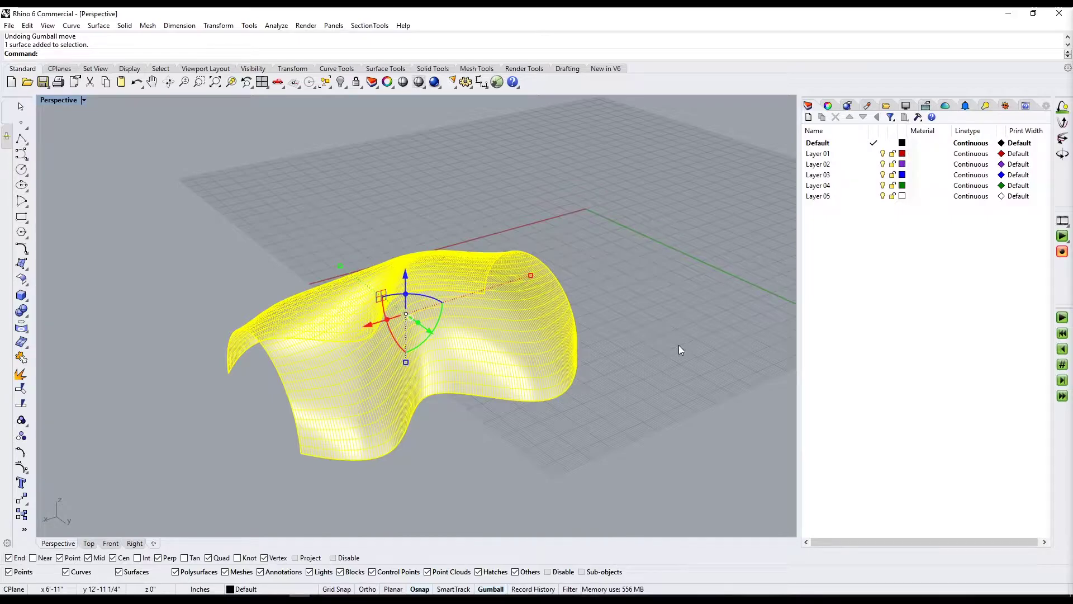
{"action": "key", "text": "Escape"}
{"action": "right_click_drag", "start_coordinate": [330, 288], "coordinate": [314, 391]}
{"action": "left_click", "coordinate": [316, 399]}
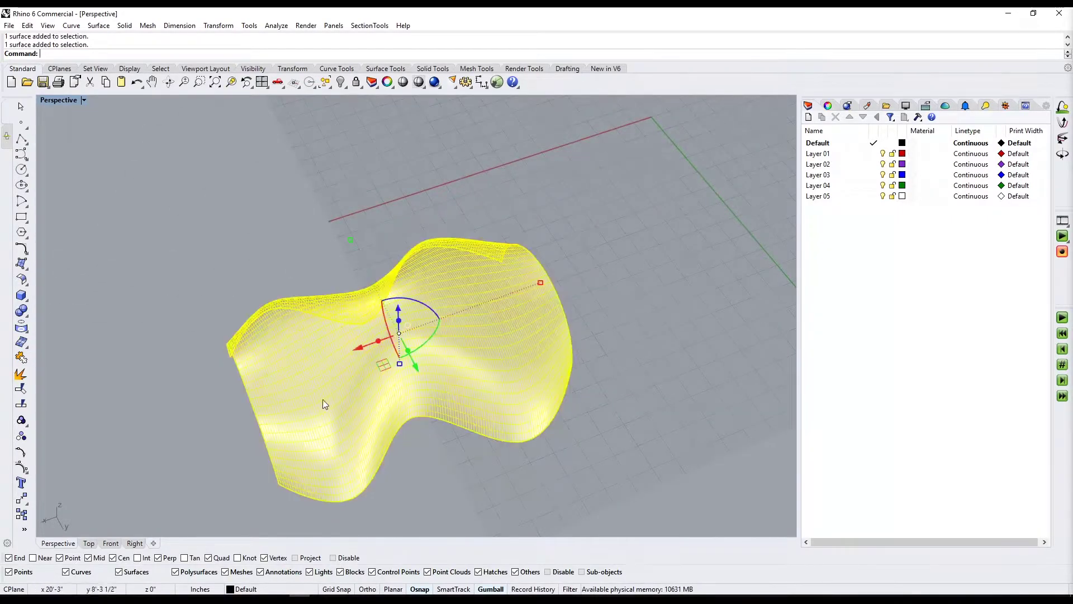
{"action": "left_click", "coordinate": [875, 153]}
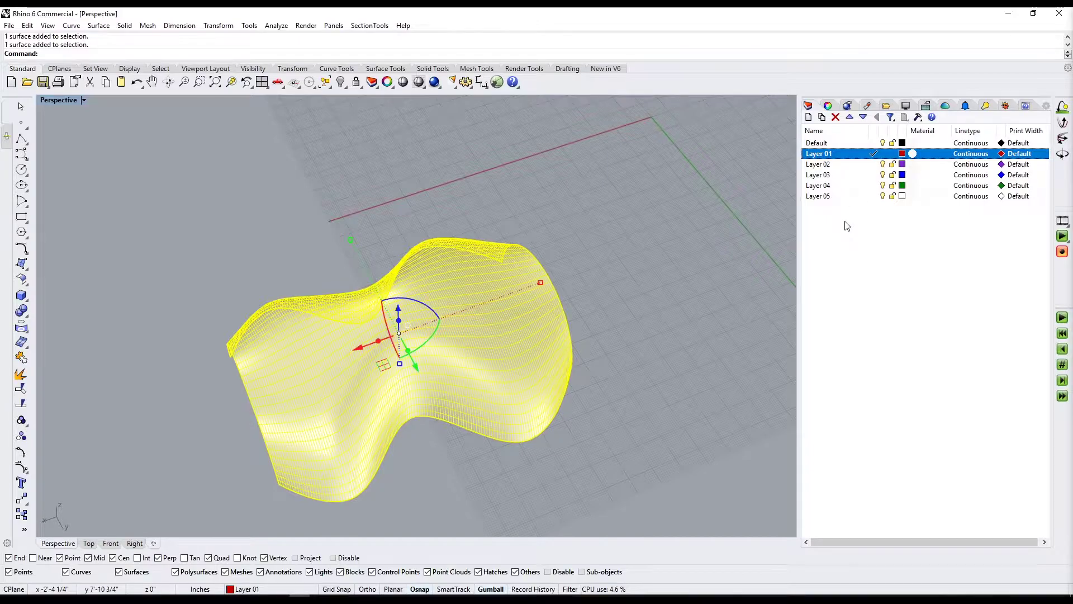
Step: Create a solid world-aligned bounding box around the vault surface on Layer 01
{"action": "type", "text": "BoundingBox"}
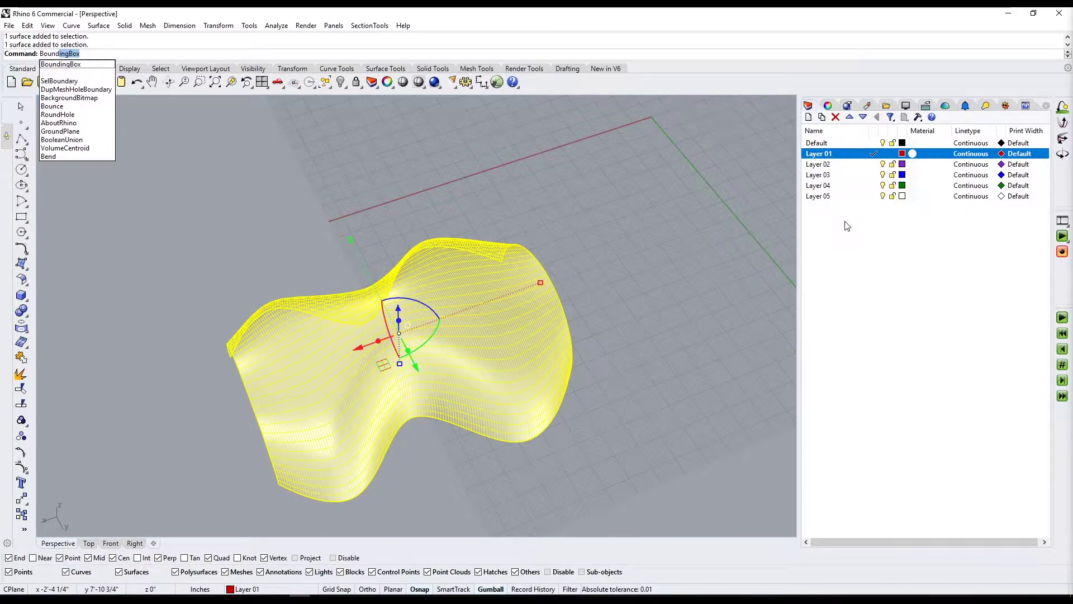
{"action": "key", "text": "Return"}
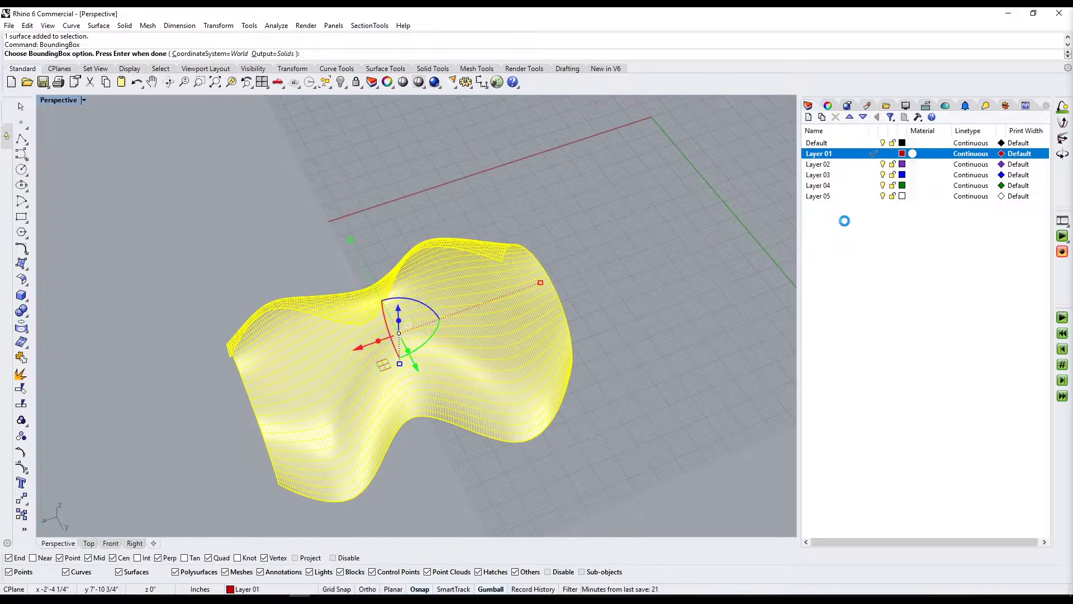
{"action": "key", "text": "Return"}
{"action": "key", "text": "Escape"}
{"action": "right_click_drag", "start_coordinate": [450, 386], "coordinate": [449, 331]}
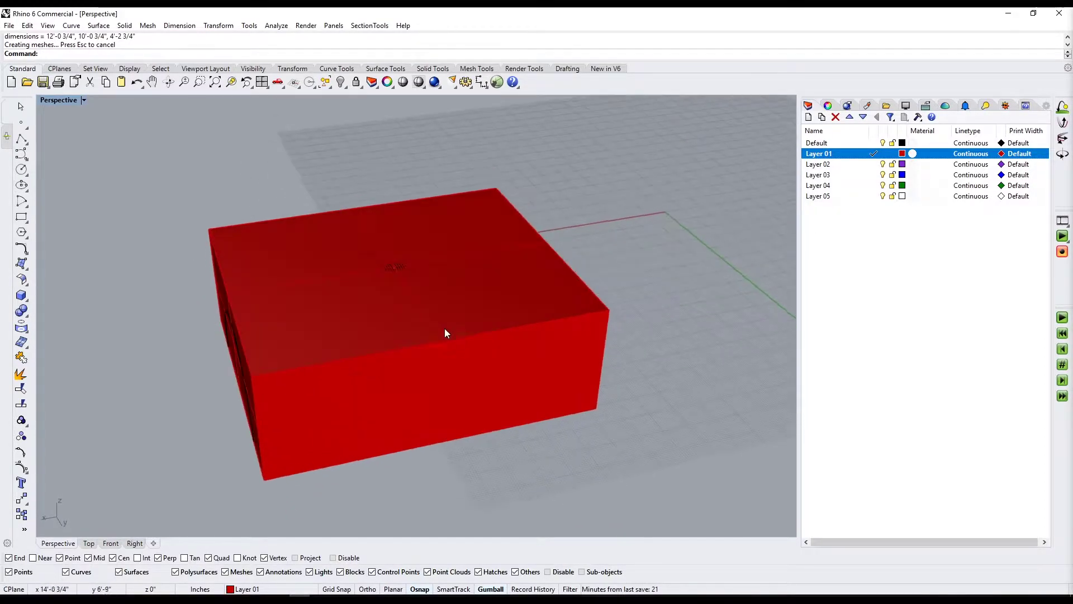
Step: Select only the vault surface enclosed by the bounding box, excluding the box and the base curves
{"action": "scroll", "coordinate": [448, 331], "scroll_direction": "down", "scroll_amount": 4}
{"action": "left_click_drag", "start_coordinate": [191, 186], "coordinate": [586, 423]}
{"action": "scroll", "coordinate": [368, 320], "scroll_direction": "up", "scroll_amount": 4}
{"action": "right_click_drag", "start_coordinate": [373, 315], "coordinate": [386, 352]}
{"action": "scroll", "coordinate": [391, 357], "scroll_direction": "up", "scroll_amount": 2}
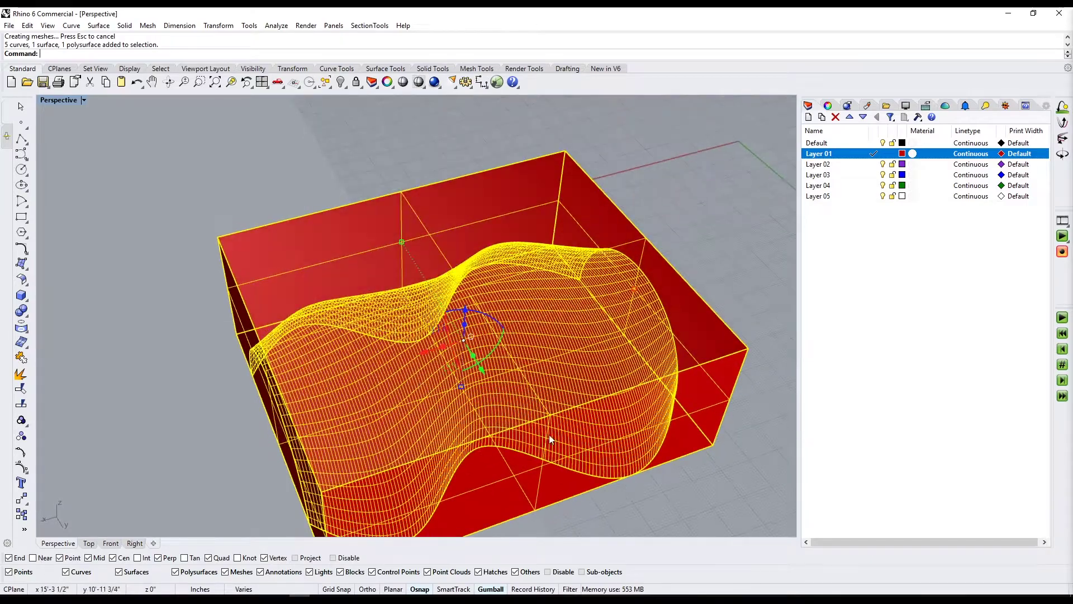
{"action": "scroll", "coordinate": [550, 455], "scroll_direction": "down", "scroll_amount": 2}
{"action": "left_click", "coordinate": [579, 473], "text": "ctrl"}
{"action": "left_click", "coordinate": [598, 447], "text": "ctrl"}
{"action": "key", "text": "Delete"}
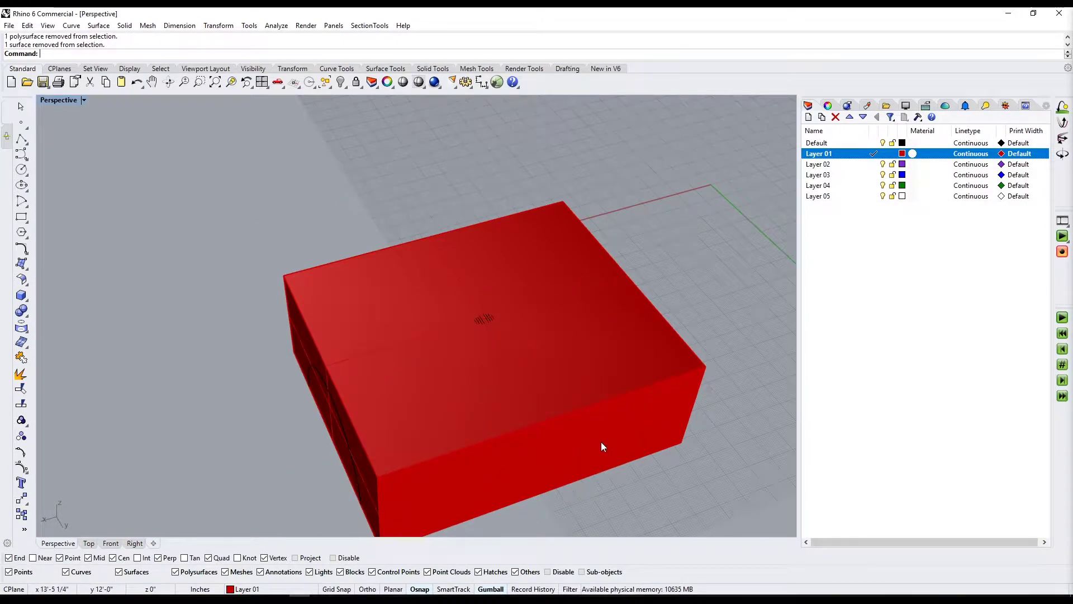
{"action": "left_click", "coordinate": [601, 442]}
{"action": "left_click", "coordinate": [647, 419], "text": "shift"}
{"action": "left_click", "coordinate": [679, 409], "text": "ctrl"}
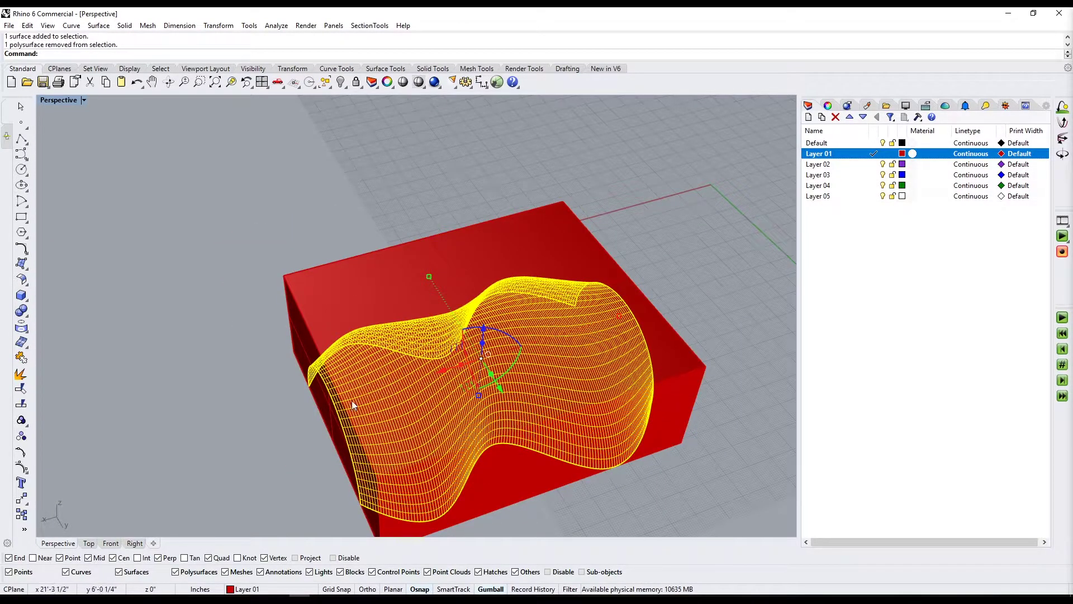
{"action": "right_click_drag", "start_coordinate": [561, 414], "coordinate": [569, 351], "text": "shift"}
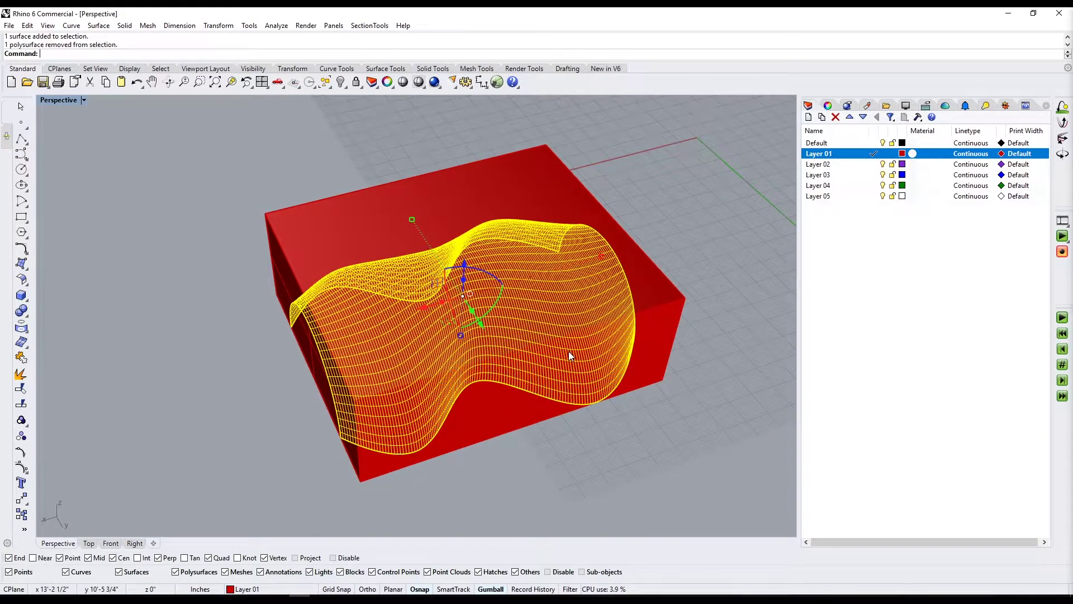
Step: Contour the vault surface at 3-inch spacing, with the direction running from the midpoint to the end of the box's long bottom edge
{"action": "type", "text": "COn"}
{"action": "key", "text": "Return"}
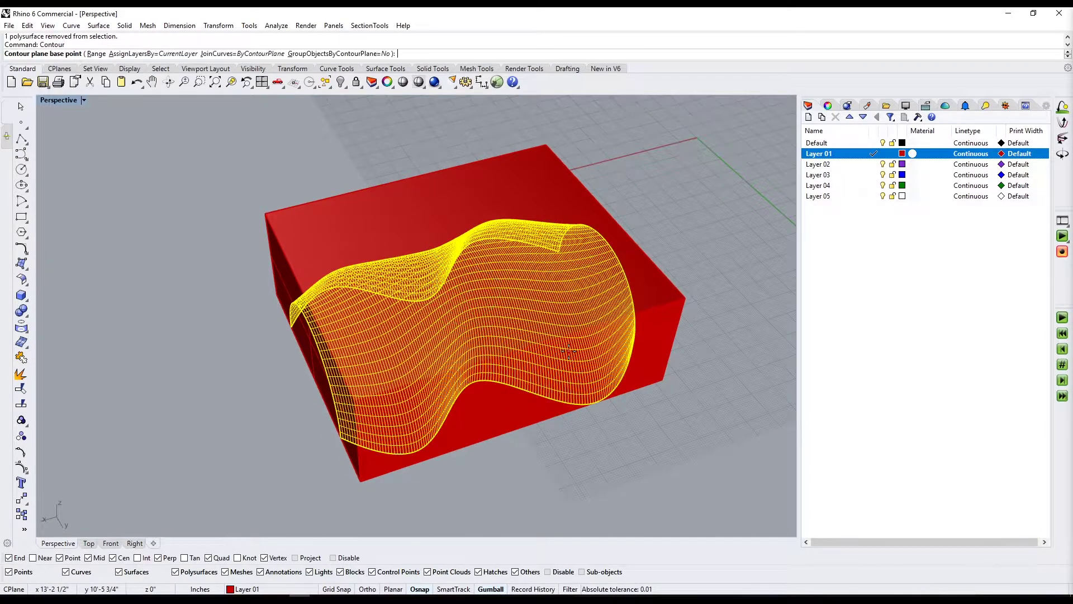
{"action": "left_click", "coordinate": [521, 430]}
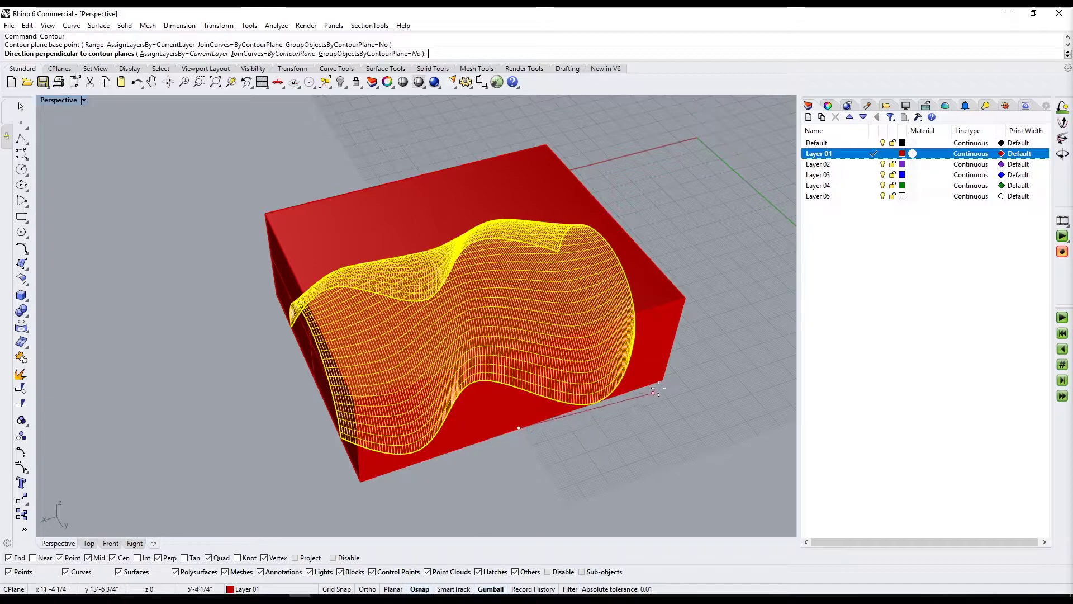
{"action": "left_click", "coordinate": [663, 385]}
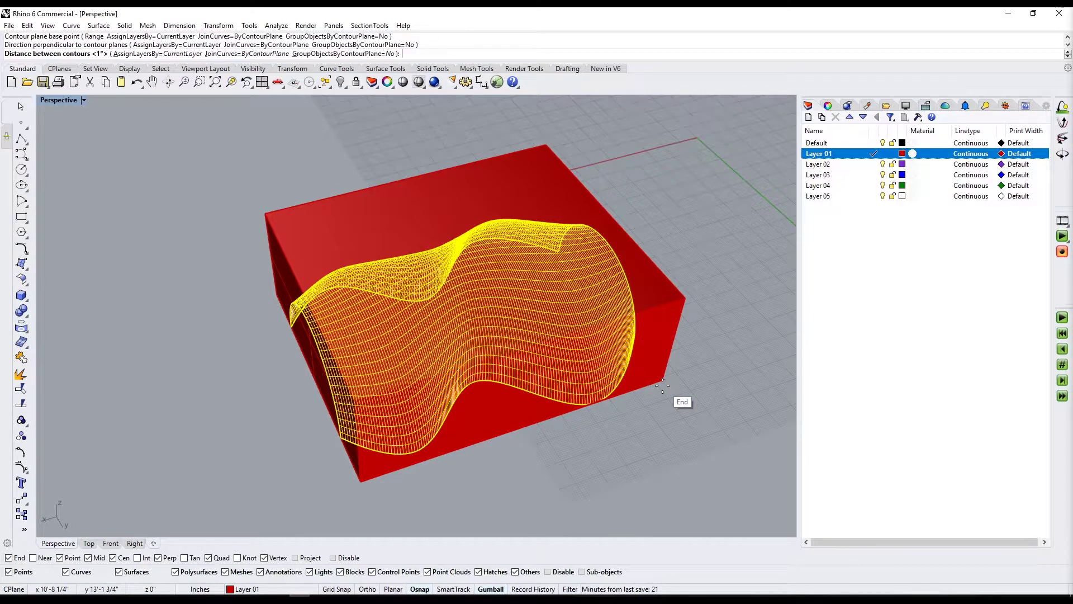
{"action": "type", "text": "3"}
{"action": "key", "text": "Return"}
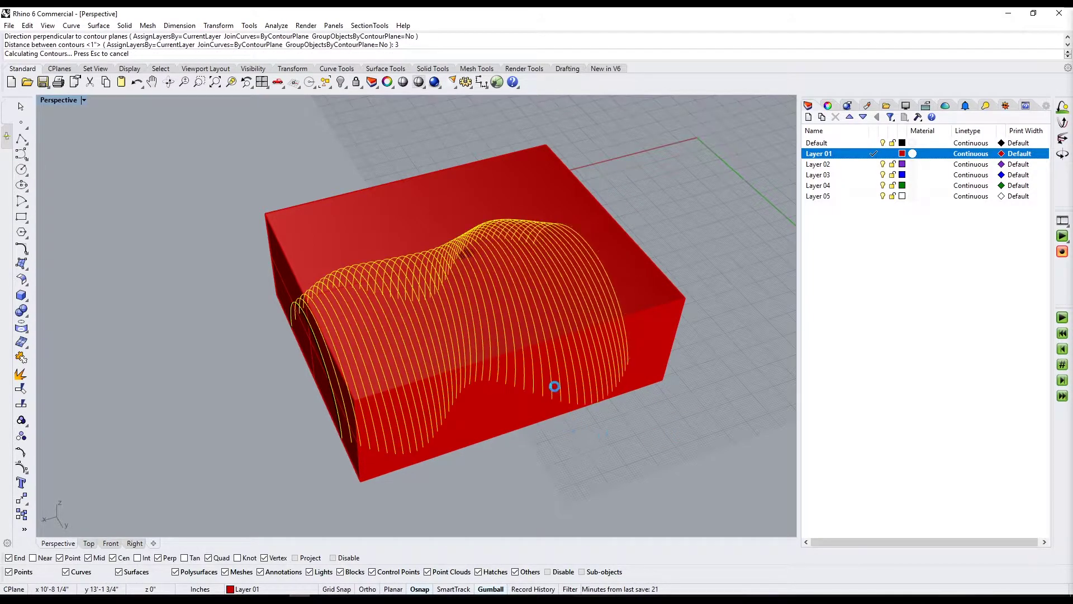
Step: Move the contour curves out of the bounding box into the empty space beside it
{"action": "mouse_move", "coordinate": [470, 385]}
{"action": "right_mouse_down"}
{"action": "mouse_move", "coordinate": [593, 334]}
{"action": "mouse_move", "coordinate": [500, 345]}
{"action": "mouse_move", "coordinate": [623, 381]}
{"action": "right_mouse_up"}
{"action": "scroll", "coordinate": [501, 344], "scroll_direction": "down", "scroll_amount": 8}
{"action": "left_click_drag", "start_coordinate": [506, 291], "coordinate": [656, 297]}
{"action": "left_click", "coordinate": [678, 317]}
{"action": "scroll", "coordinate": [682, 322], "scroll_direction": "up", "scroll_amount": 8}
{"action": "right_click_drag", "start_coordinate": [682, 322], "coordinate": [713, 314], "text": "shift"}
Step: Select all the contour curves and pipe them with a 1-inch radius and flat caps
{"action": "scroll", "coordinate": [371, 330], "scroll_direction": "down", "scroll_amount": 3}
{"action": "right_click_drag", "start_coordinate": [383, 356], "coordinate": [503, 328]}
{"action": "scroll", "coordinate": [503, 328], "scroll_direction": "down", "scroll_amount": 2}
{"action": "left_click_drag", "start_coordinate": [271, 249], "coordinate": [515, 396]}
{"action": "type", "text": "Pipe"}
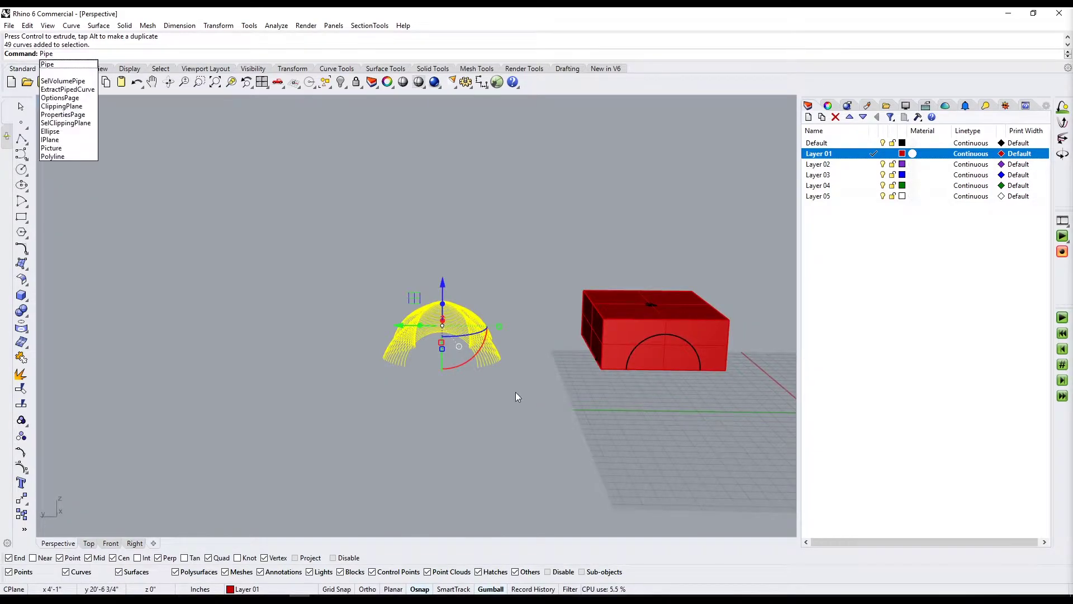
{"action": "key", "text": "Return"}
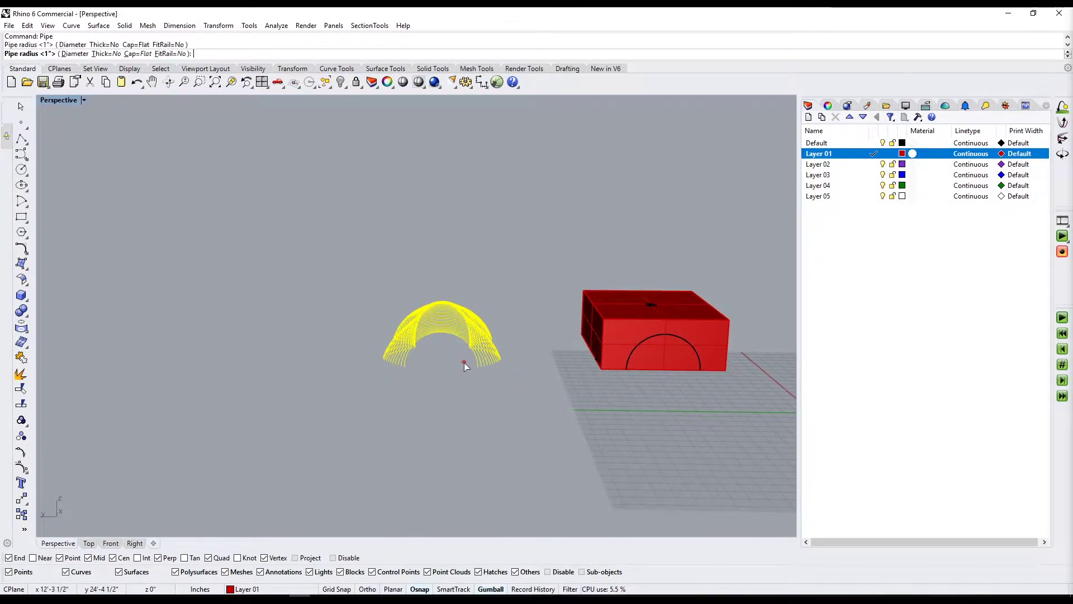
{"action": "key", "text": "Return"}
{"action": "scroll", "coordinate": [479, 373], "scroll_direction": "up", "scroll_amount": 5}
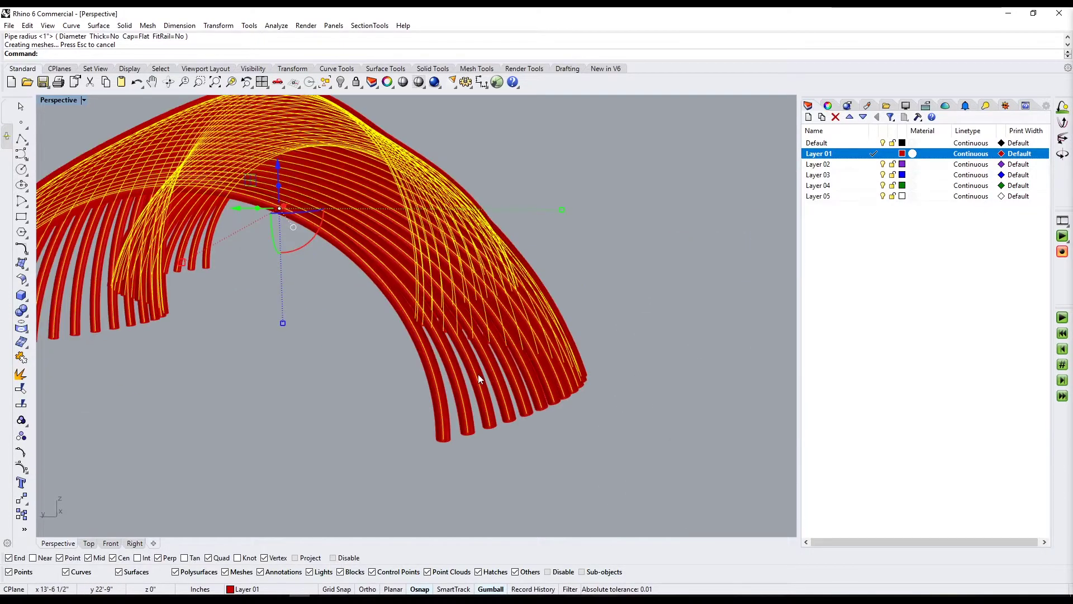
{"action": "right_click_drag", "start_coordinate": [316, 398], "coordinate": [496, 257]}
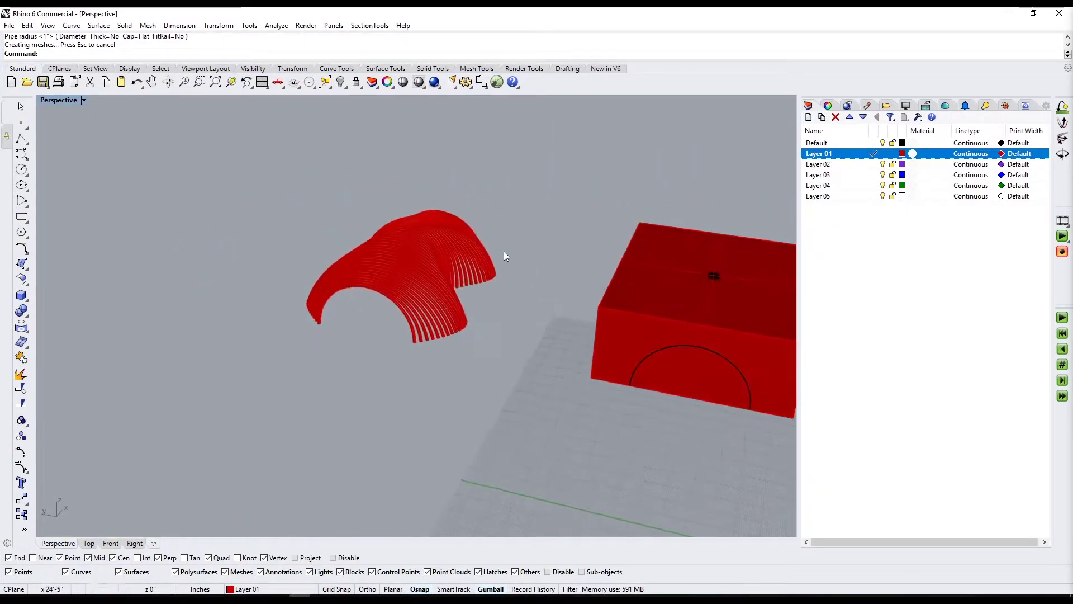
Step: Change the color of Layer 01 to black
{"action": "left_click", "coordinate": [902, 153]}
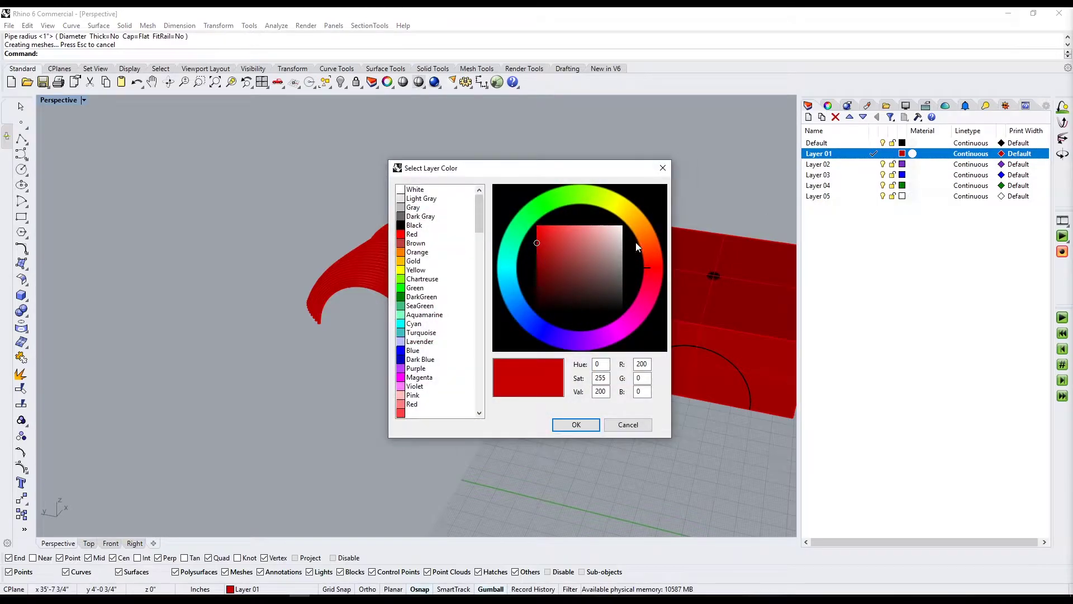
{"action": "left_click", "coordinate": [575, 424]}
{"action": "right_click_drag", "start_coordinate": [431, 449], "coordinate": [475, 323]}
{"action": "scroll", "coordinate": [467, 347], "scroll_direction": "down", "scroll_amount": 3}
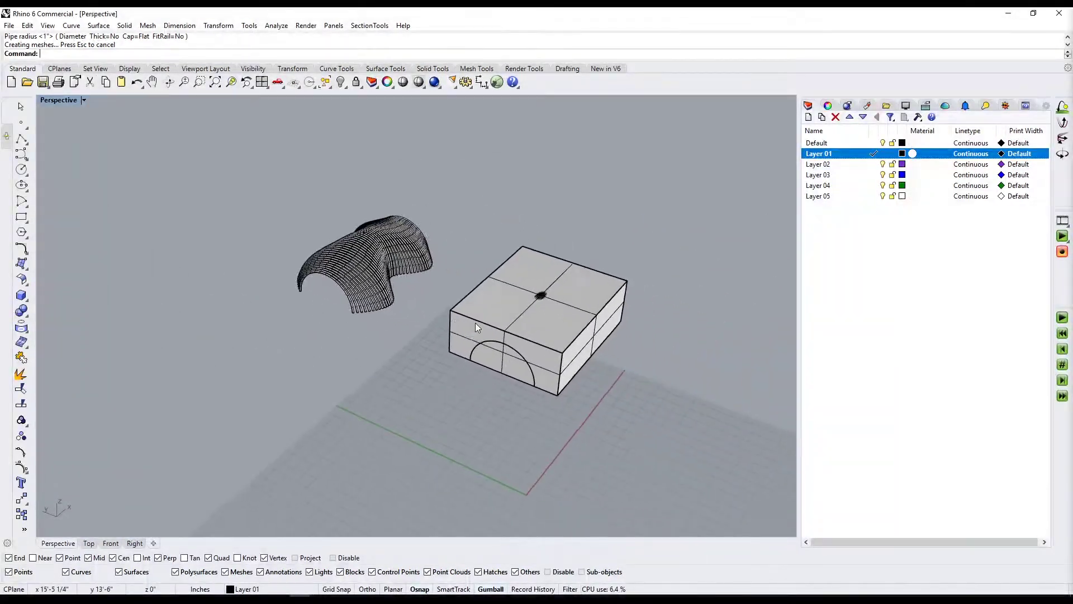
{"action": "scroll", "coordinate": [478, 323], "scroll_direction": "up", "scroll_amount": 4}
{"action": "scroll", "coordinate": [503, 314], "scroll_direction": "up", "scroll_amount": 2}
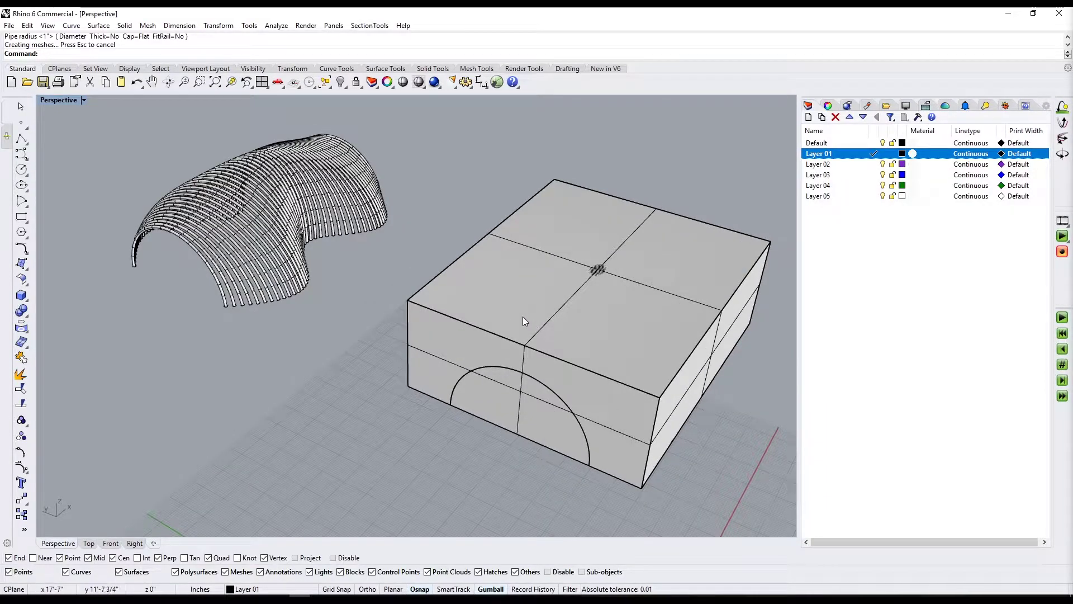
Step: Delete the bounding box enclosing the vault surface
{"action": "left_click", "coordinate": [523, 322]}
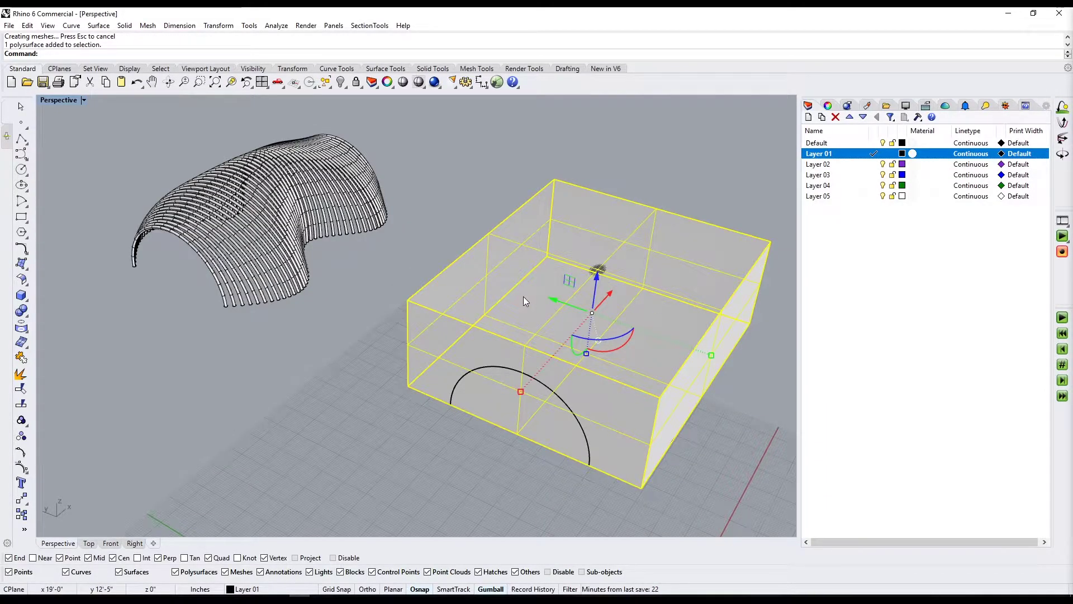
{"action": "key", "text": "Delete"}
{"action": "right_click_drag", "start_coordinate": [595, 352], "coordinate": [450, 342]}
{"action": "left_click", "coordinate": [450, 342]}
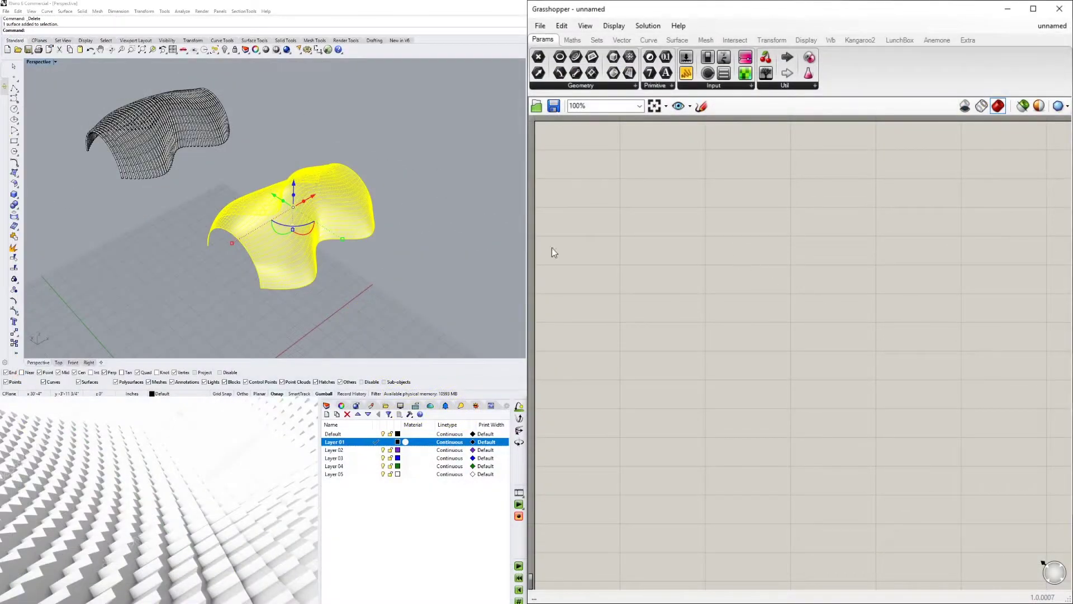
{"action": "key", "text": "Escape"}
{"action": "left_click", "coordinate": [279, 196]}
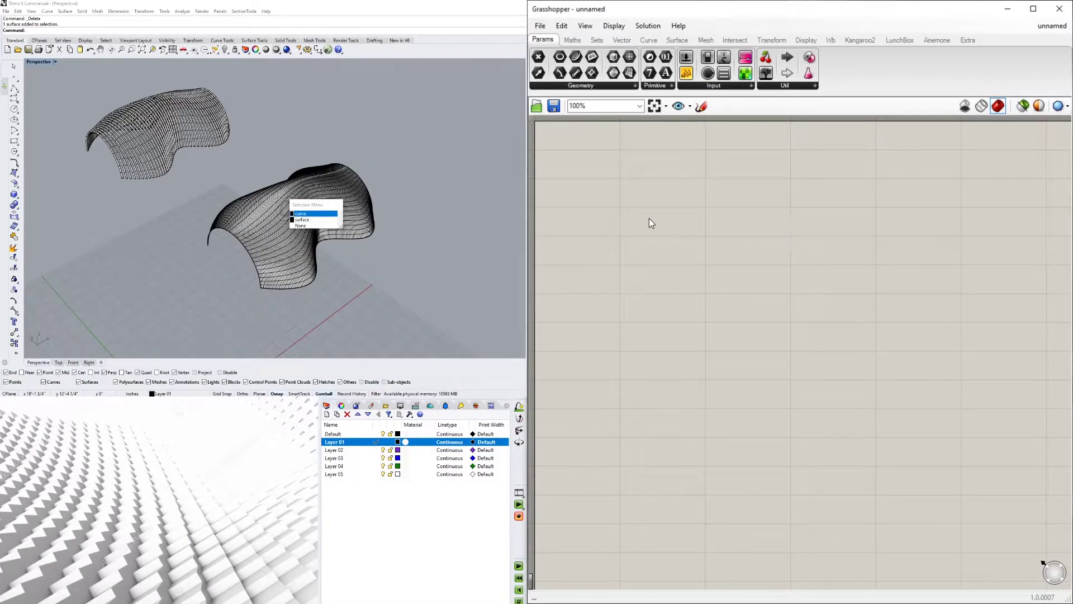
Step: Switch to Grasshopper and place a Surface parameter on the empty canvas
{"action": "double_click", "coordinate": [679, 213]}
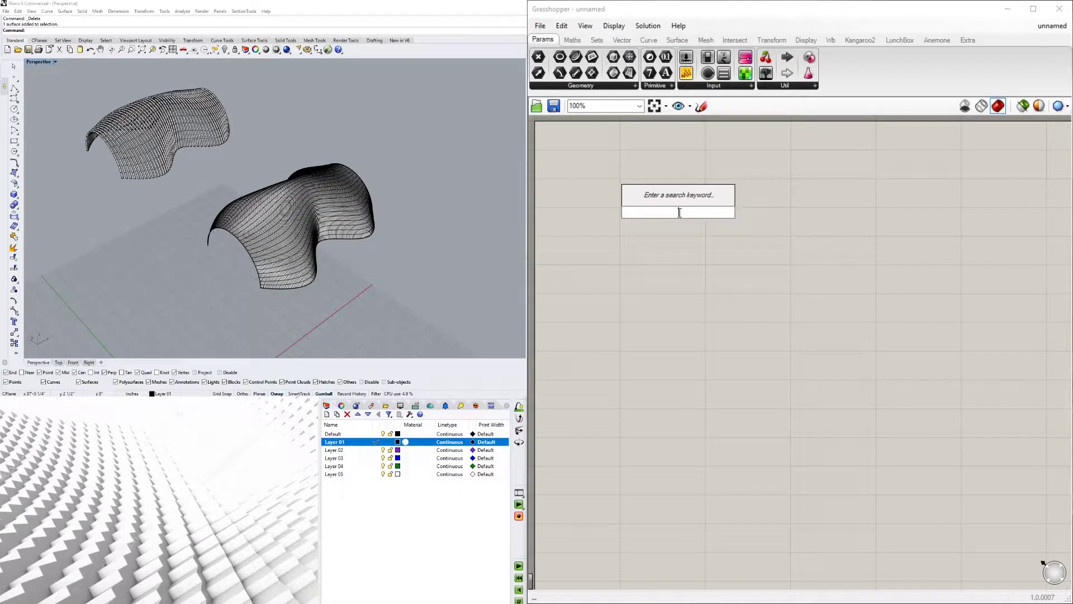
{"action": "type", "text": "surf"}
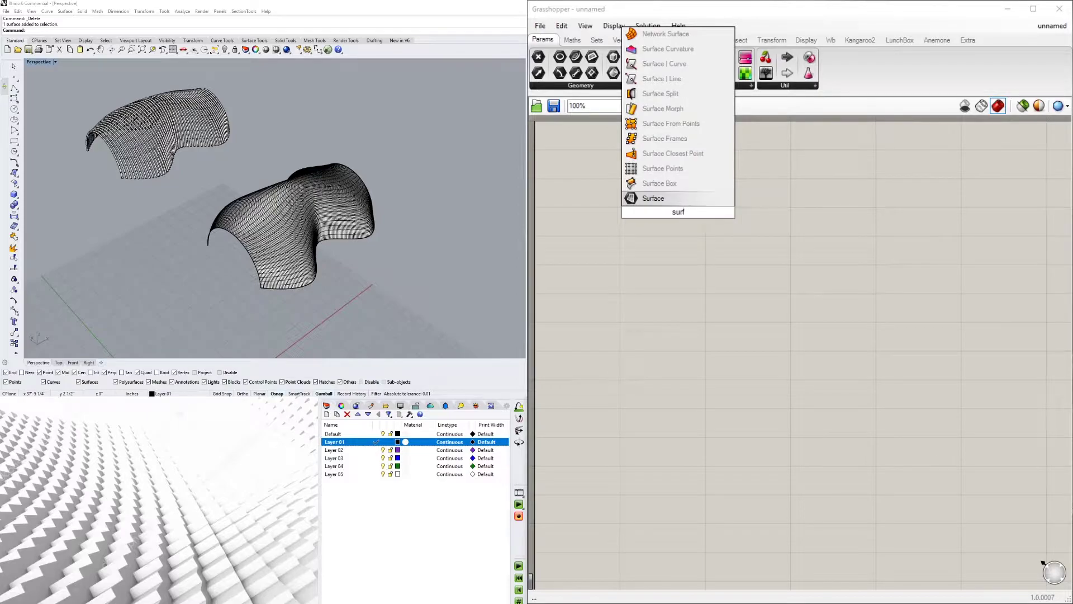
{"action": "key", "text": "Return"}
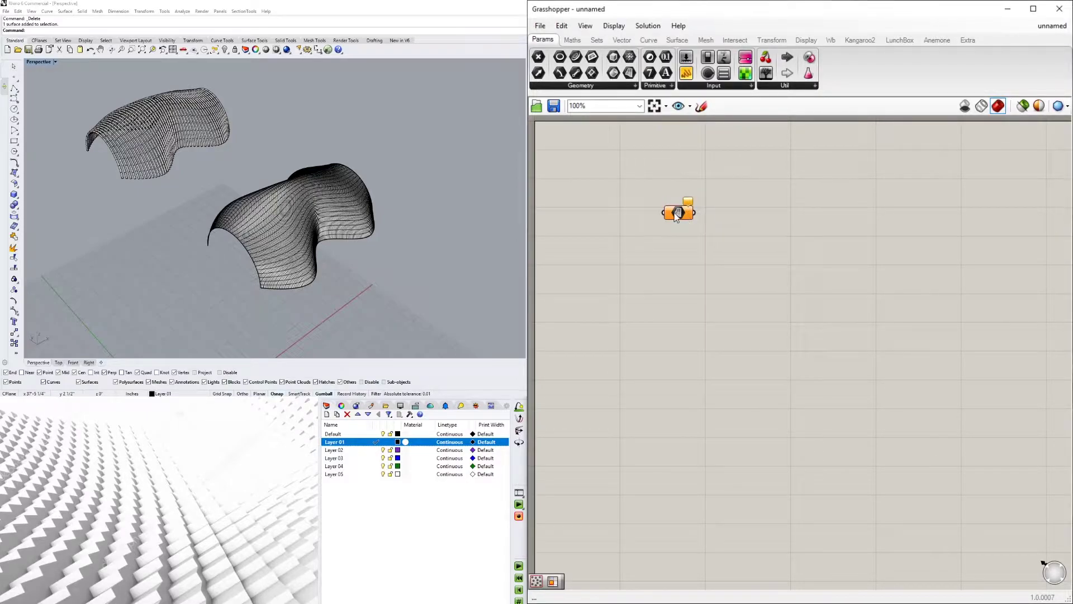
{"action": "left_click_drag", "start_coordinate": [676, 213], "coordinate": [713, 214]}
Step: Reference the Rhino vault surface in the Surface parameter with Set one Surface
{"action": "left_click", "coordinate": [444, 193]}
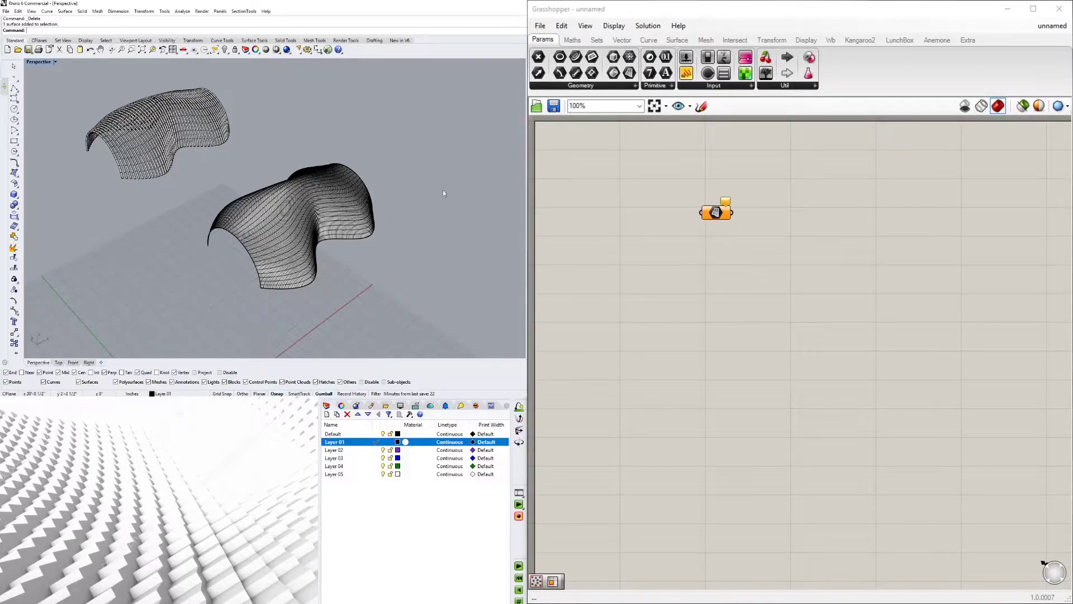
{"action": "left_click", "coordinate": [337, 197]}
{"action": "right_click", "coordinate": [716, 212]}
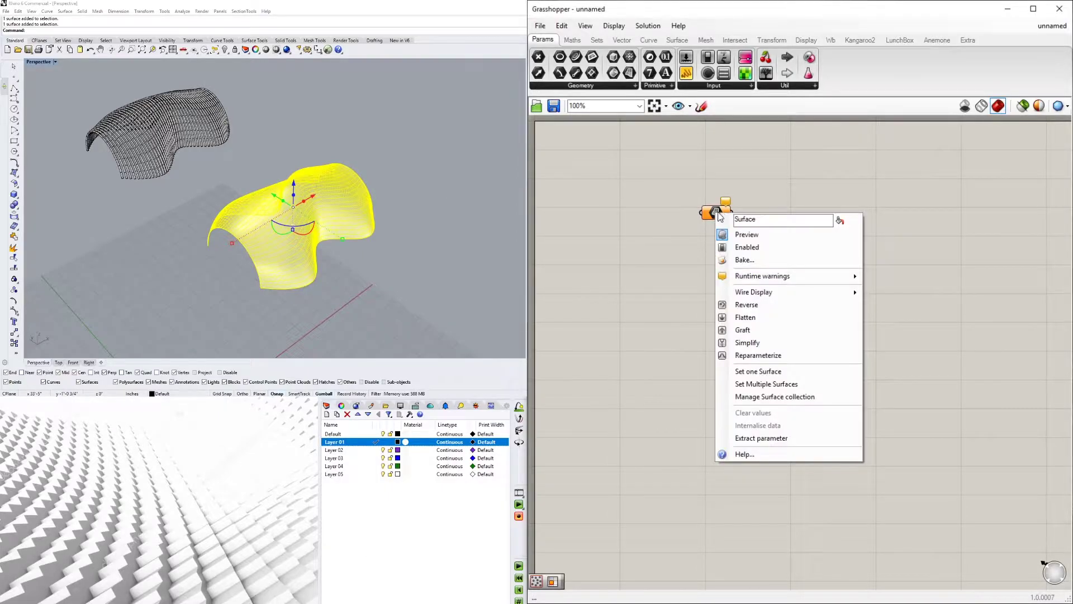
{"action": "left_click", "coordinate": [770, 376]}
Step: Hide the original vault surface and its base curves in Rhino, keeping only the Grasshopper preview there
{"action": "right_click_drag", "start_coordinate": [448, 222], "coordinate": [365, 180]}
{"action": "key", "text": "ctrl+h"}
{"action": "left_click_drag", "start_coordinate": [436, 249], "coordinate": [445, 264]}
{"action": "right_click_drag", "start_coordinate": [468, 226], "coordinate": [408, 171]}
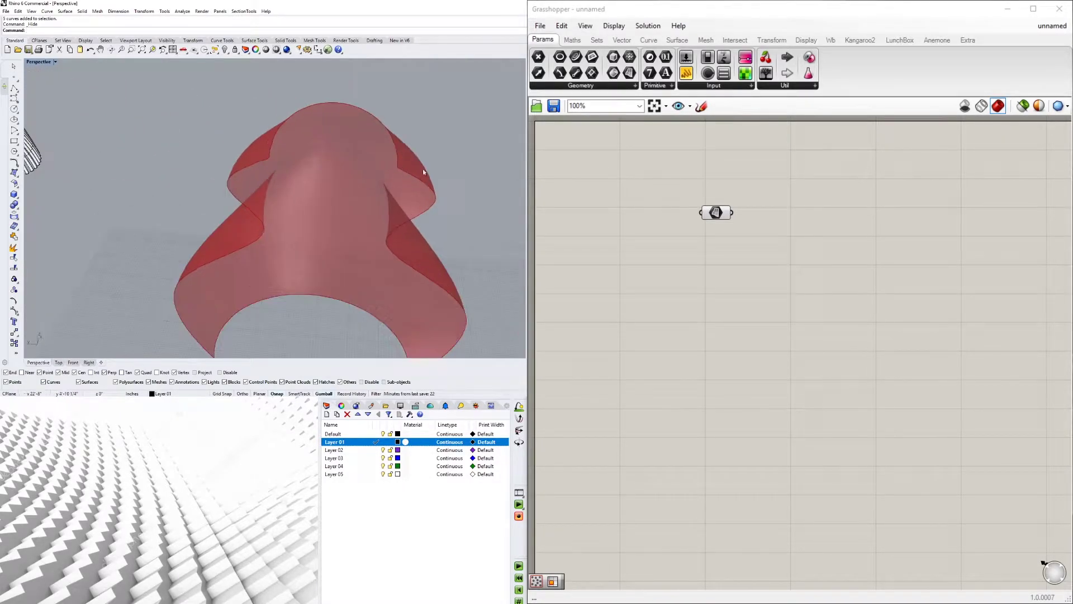
{"action": "right_click_drag", "start_coordinate": [314, 212], "coordinate": [370, 185]}
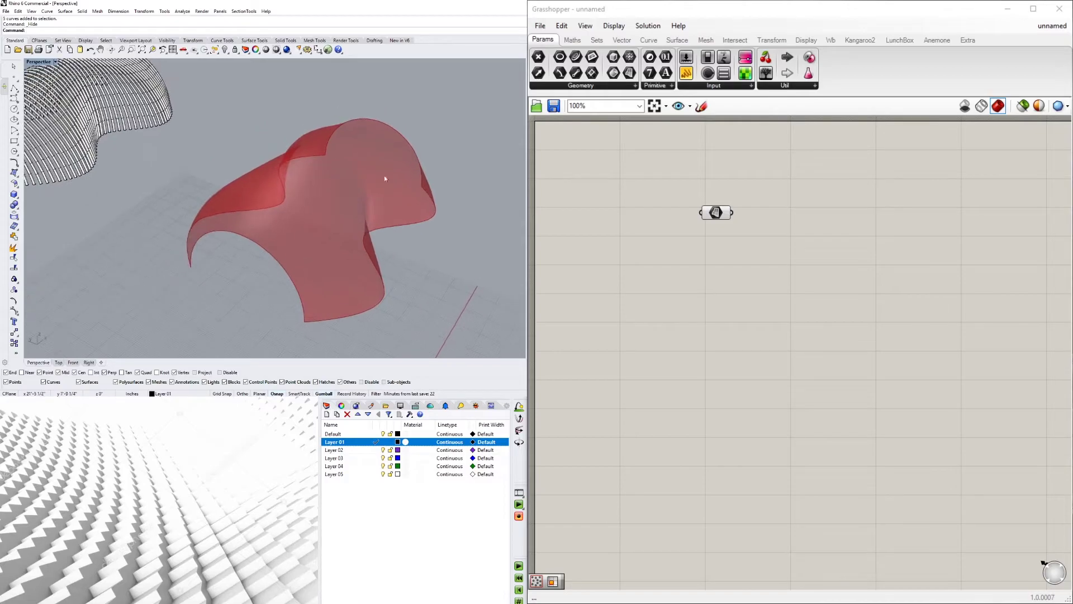
Step: Reposition the Surface parameter on the Grasshopper canvas to leave room for further components
{"action": "left_click_drag", "start_coordinate": [726, 212], "coordinate": [675, 189]}
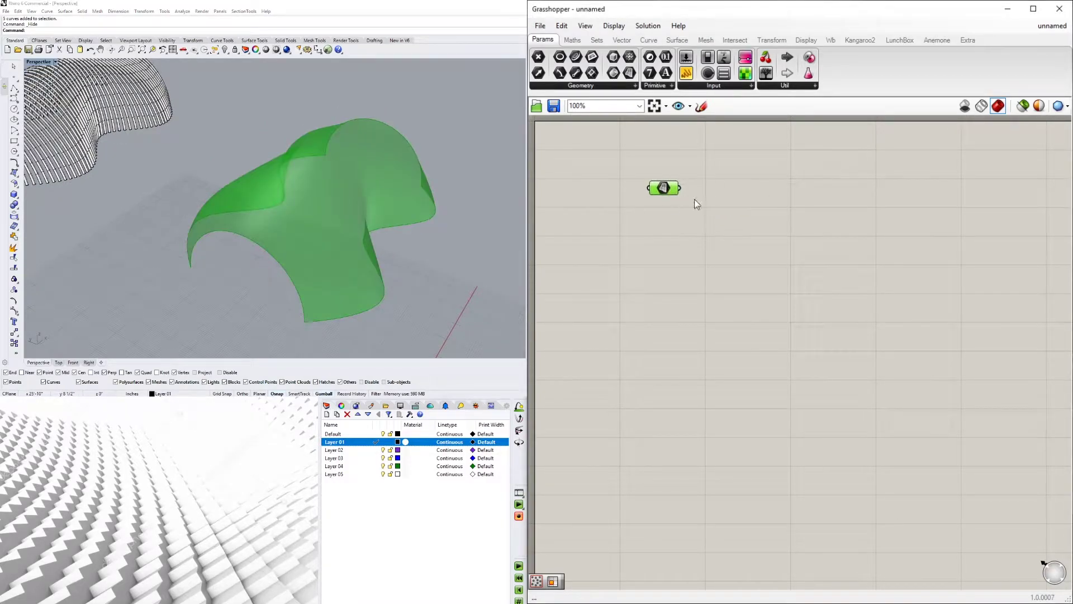
{"action": "right_click_drag", "start_coordinate": [326, 177], "coordinate": [425, 190]}
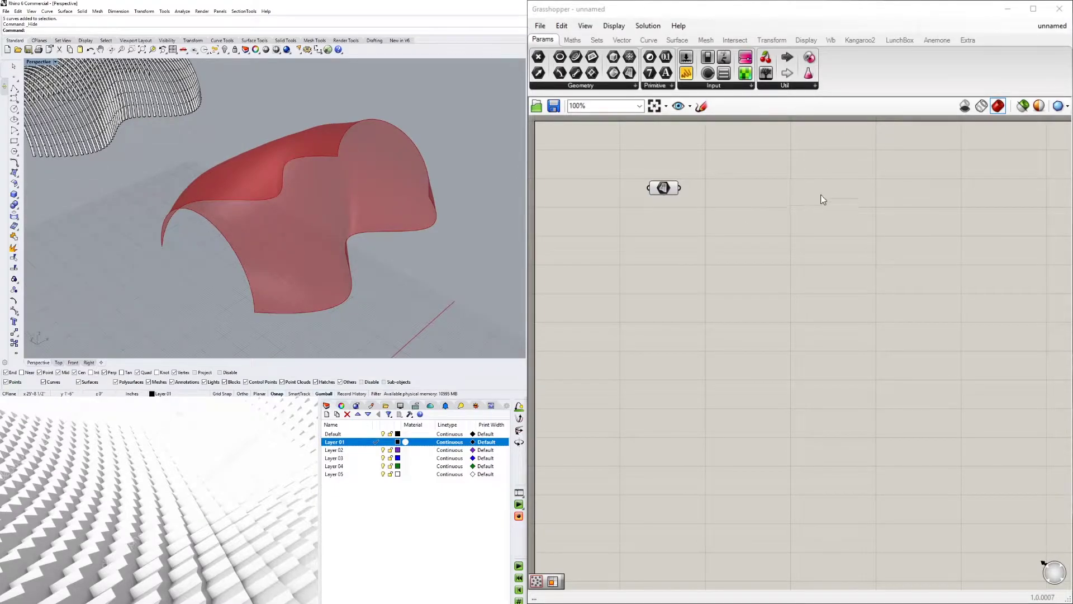
{"action": "mouse_move", "coordinate": [901, 43]}
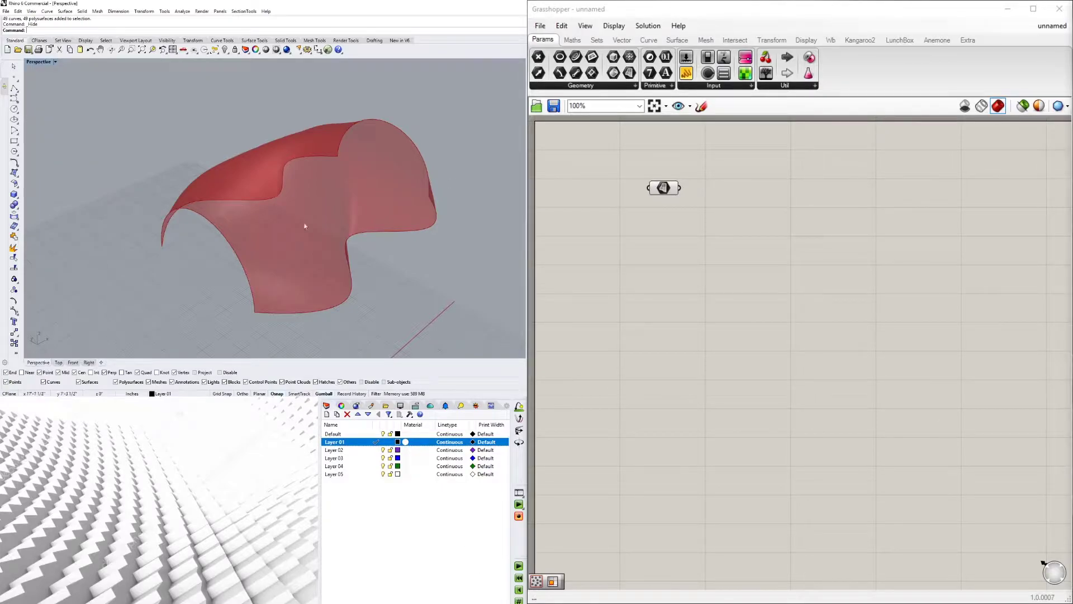
Step: Place an Isotrim component on the canvas beyond the Surface parameter
{"action": "left_click", "coordinate": [661, 191]}
{"action": "right_click_drag", "start_coordinate": [357, 200], "coordinate": [316, 187]}
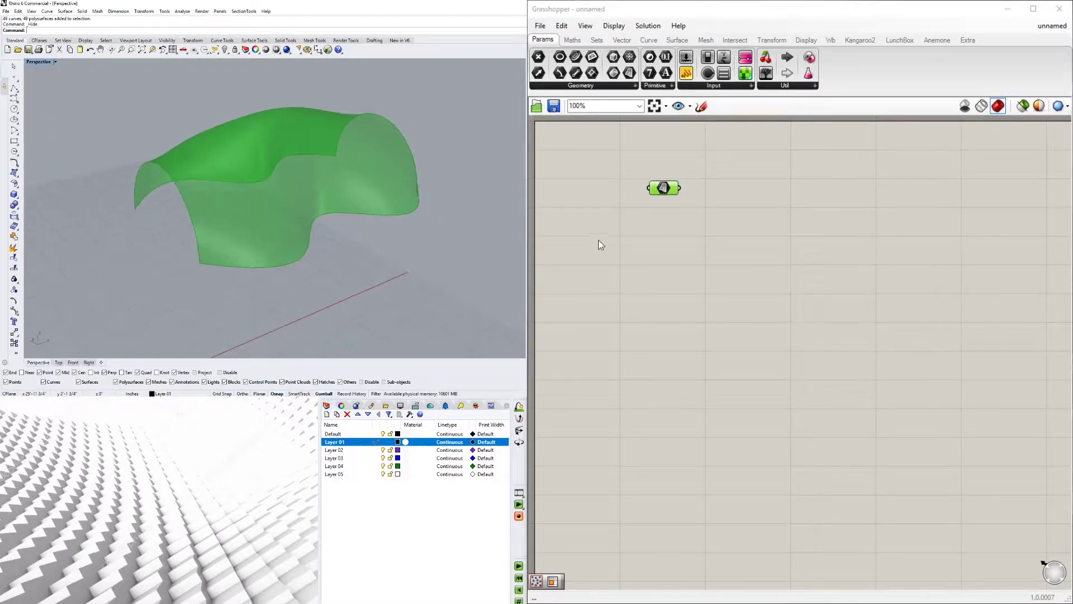
{"action": "double_click", "coordinate": [756, 220]}
{"action": "type", "text": "isot"}
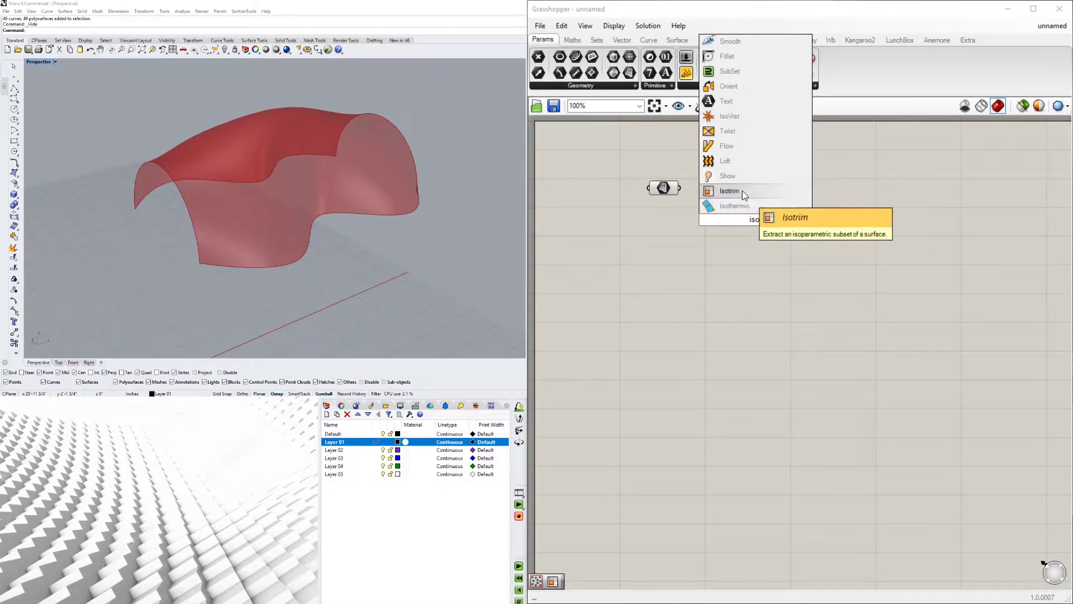
{"action": "left_click", "coordinate": [742, 206]}
{"action": "left_click_drag", "start_coordinate": [742, 211], "coordinate": [842, 191]}
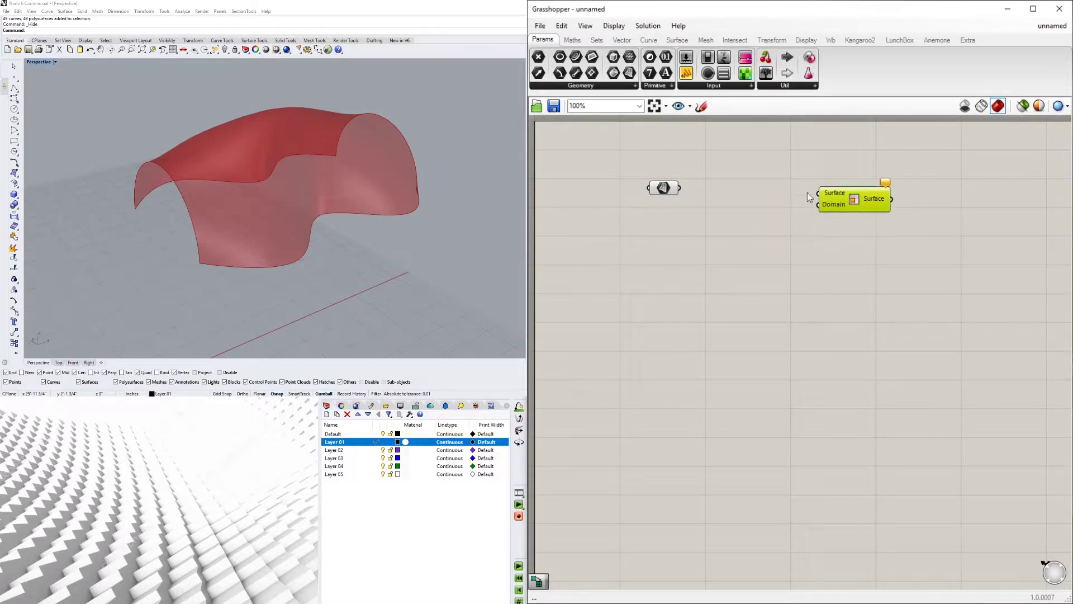
Step: Add a Divide Domain² component between the Surface parameter and the Isotrim component
{"action": "double_click", "coordinate": [780, 214]}
{"action": "type", "text": "sivi"}
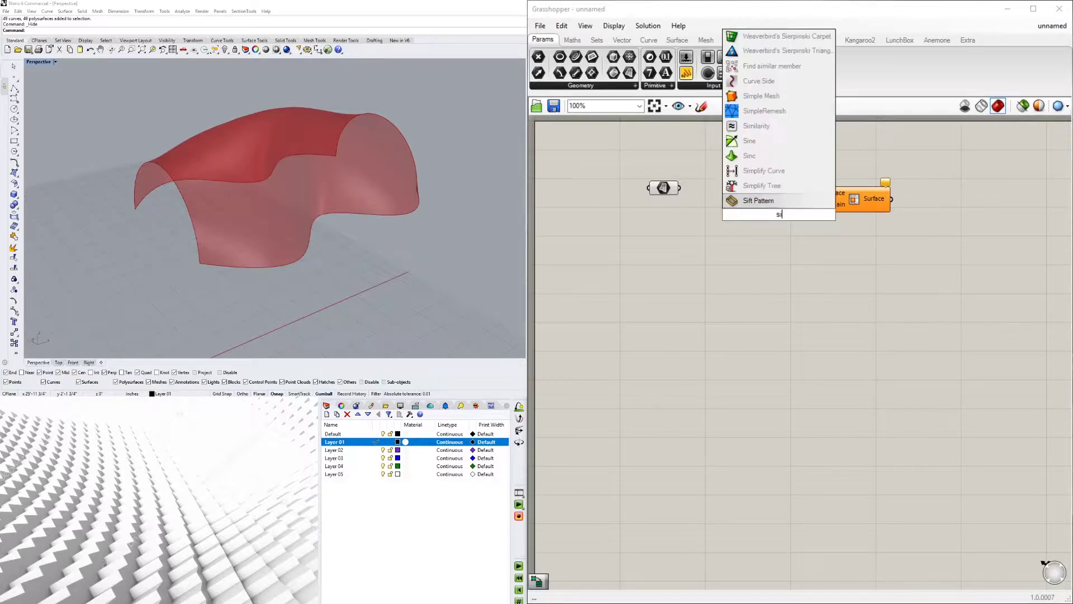
{"action": "key", "text": "BackSpace"}
{"action": "key", "text": "BackSpace"}
{"action": "key", "text": "BackSpace"}
{"action": "key", "text": "BackSpace"}
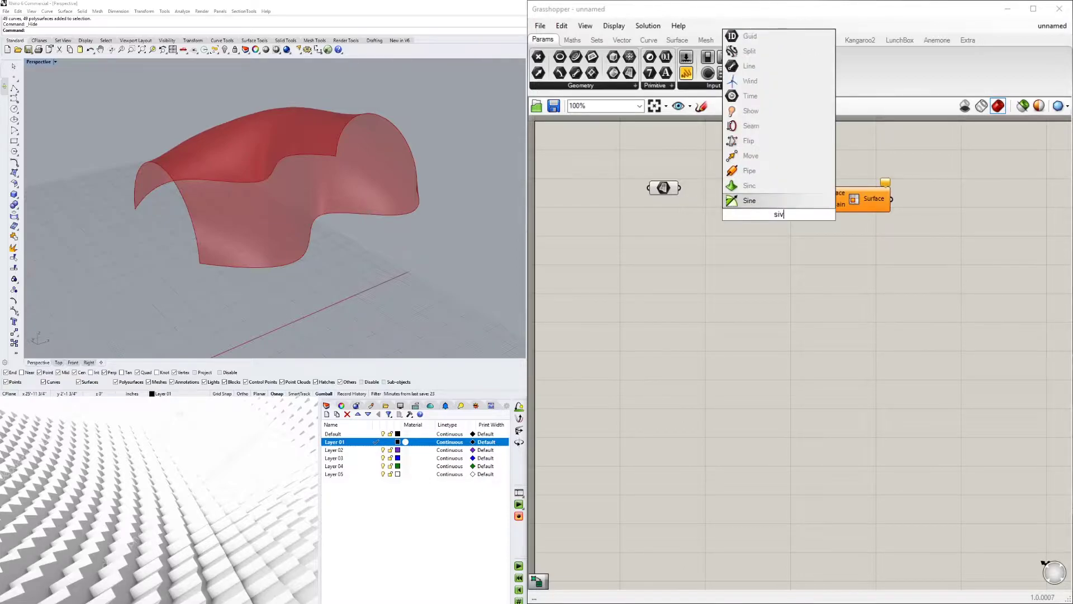
{"action": "type", "text": "divide"}
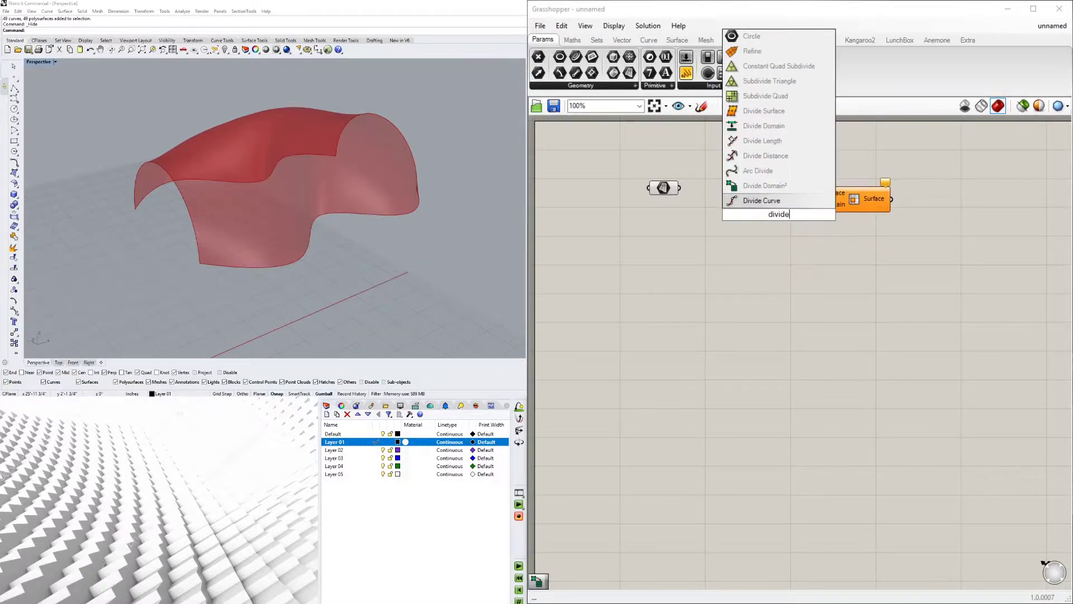
{"action": "left_click", "coordinate": [774, 185]}
{"action": "left_click_drag", "start_coordinate": [773, 186], "coordinate": [762, 243]}
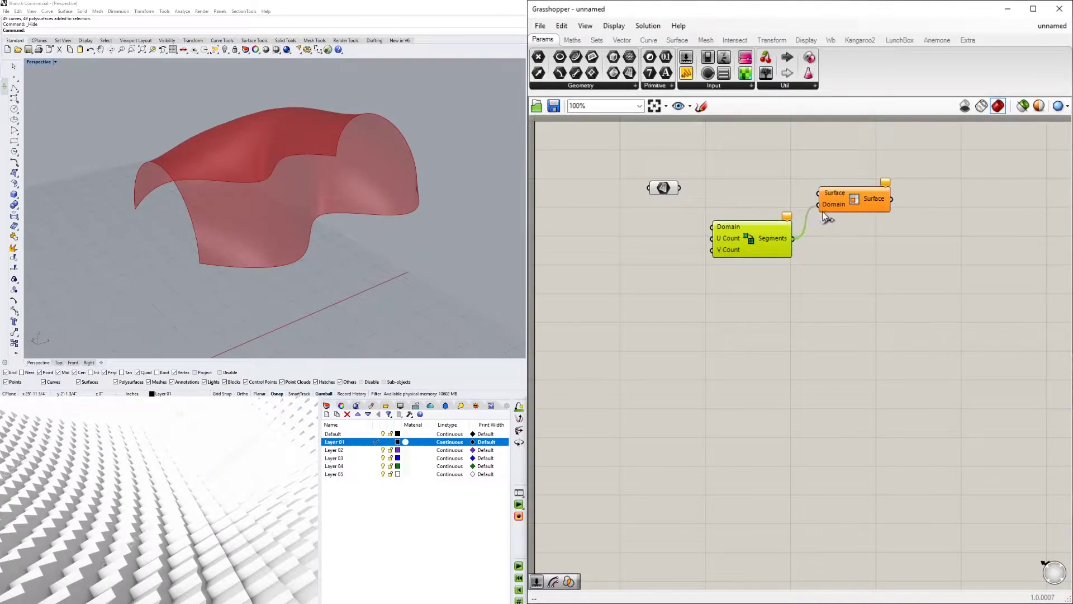
Step: Wire the Divide Domain² segments into Isotrim's Domain, and feed the Surface parameter into both components
{"action": "left_click_drag", "start_coordinate": [823, 209], "coordinate": [820, 205]}
{"action": "left_click", "coordinate": [672, 189]}
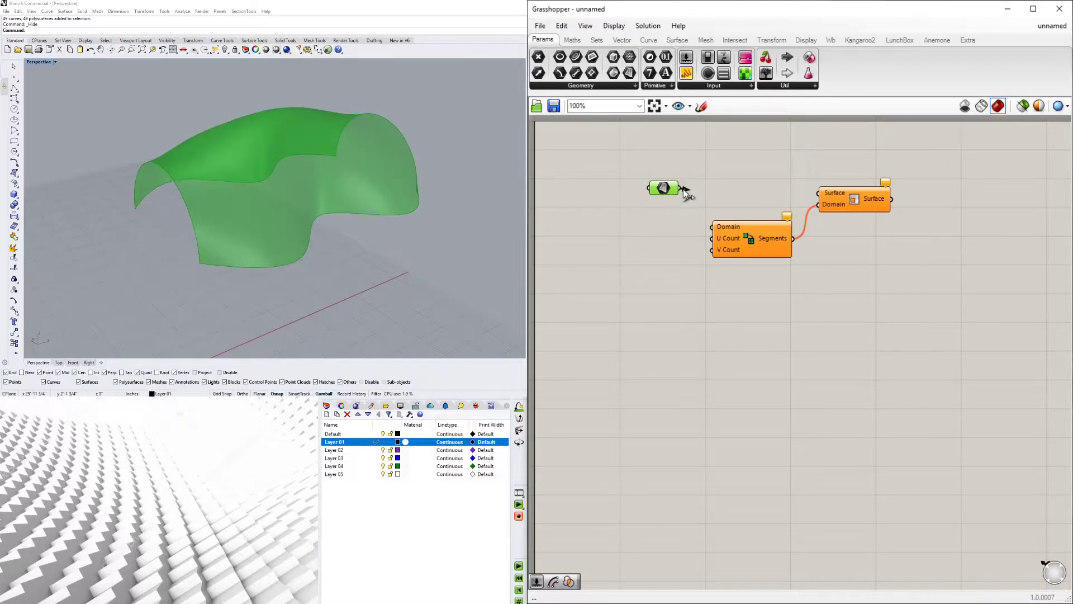
{"action": "left_click_drag", "start_coordinate": [713, 229], "coordinate": [712, 227]}
{"action": "left_click_drag", "start_coordinate": [680, 188], "coordinate": [818, 193]}
{"action": "right_click_drag", "start_coordinate": [313, 224], "coordinate": [430, 179]}
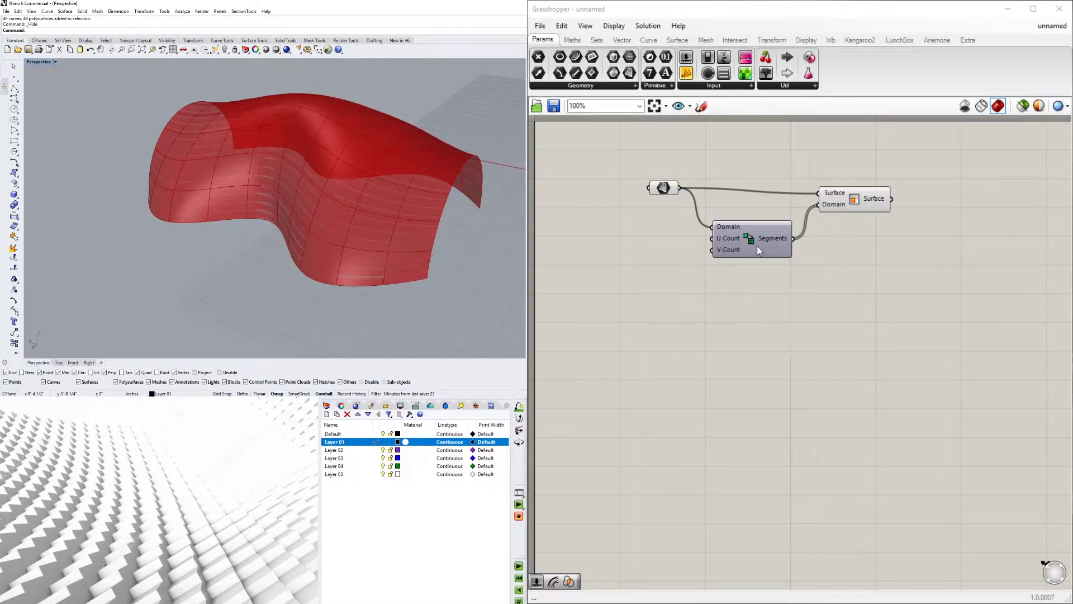
Step: Tidy the definition by moving the Divide Domain² and Isotrim components closer to the Surface parameter
{"action": "left_click_drag", "start_coordinate": [756, 246], "coordinate": [743, 226]}
{"action": "left_click_drag", "start_coordinate": [848, 201], "coordinate": [828, 191]}
{"action": "left_click", "coordinate": [767, 259]}
{"action": "right_click_drag", "start_coordinate": [756, 260], "coordinate": [854, 281]}
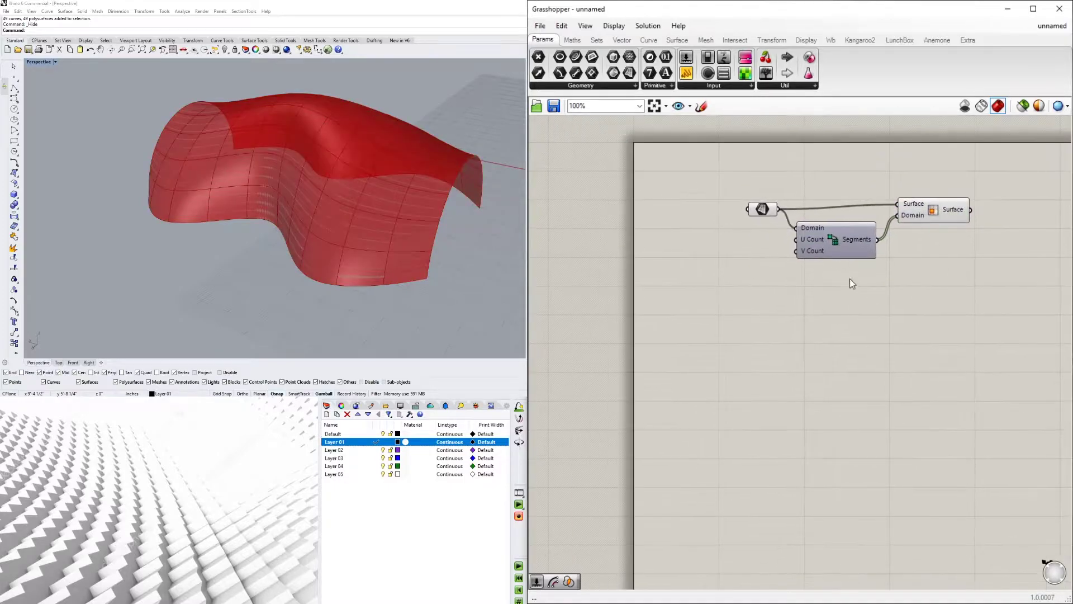
Step: Create a number slider from the value 15, wire it to the U and V Count inputs, and set it to 30
{"action": "double_click", "coordinate": [710, 240]}
{"action": "type", "text": "15"}
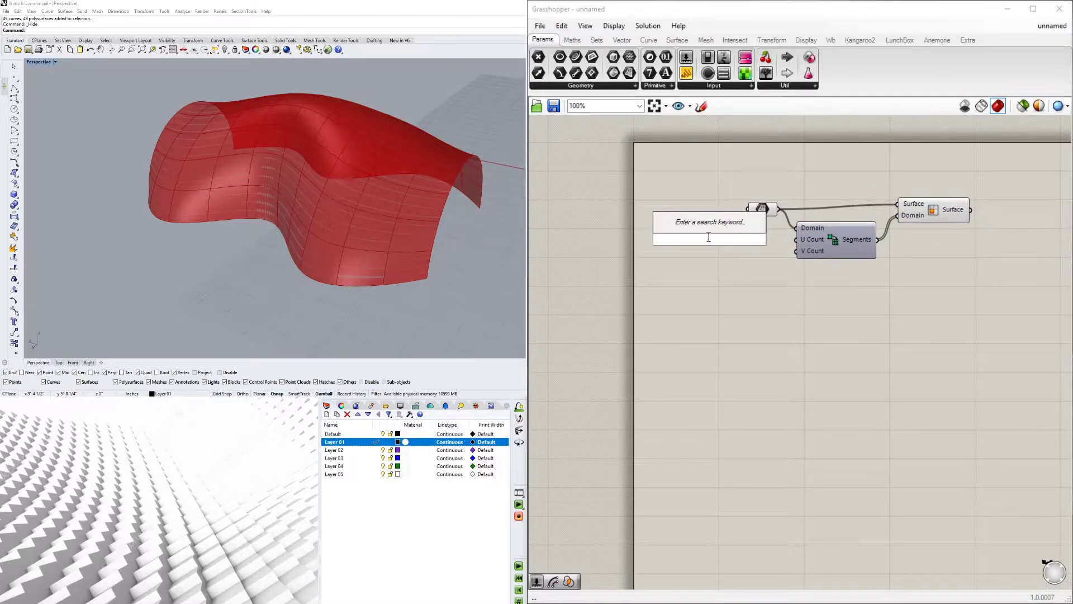
{"action": "key", "text": "Return"}
{"action": "left_click_drag", "start_coordinate": [790, 239], "coordinate": [797, 252]}
{"action": "left_click_drag", "start_coordinate": [669, 243], "coordinate": [732, 252]}
{"action": "right_click_drag", "start_coordinate": [160, 226], "coordinate": [343, 276]}
{"action": "scroll", "coordinate": [343, 276], "scroll_direction": "up", "scroll_amount": 3}
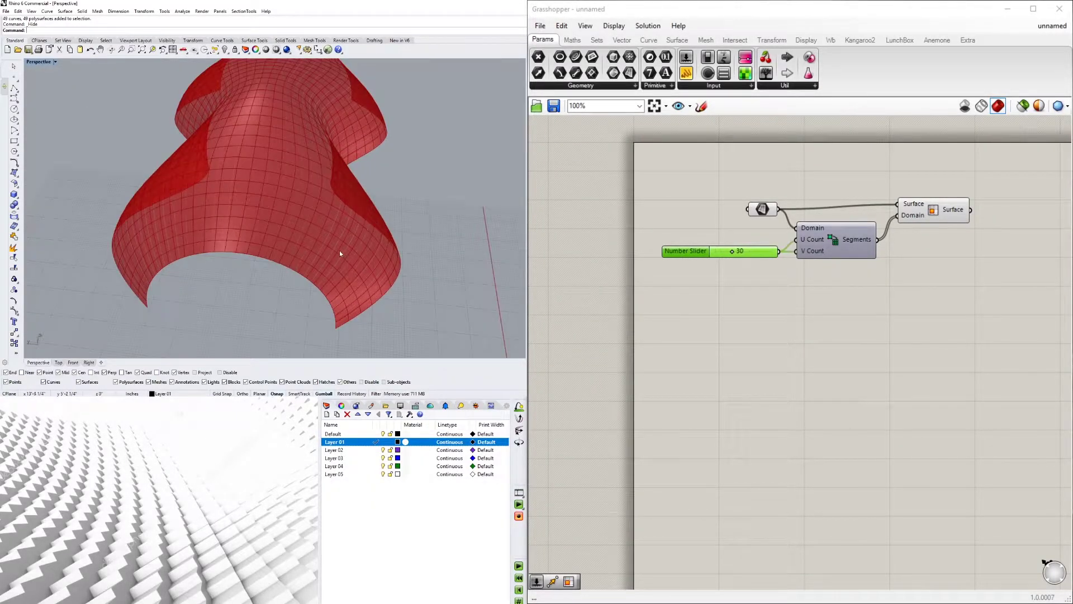
{"action": "scroll", "coordinate": [334, 87], "scroll_direction": "down", "scroll_amount": 2}
{"action": "right_click_drag", "start_coordinate": [384, 173], "coordinate": [162, 157]}
{"action": "scroll", "coordinate": [307, 157], "scroll_direction": "down", "scroll_amount": 4}
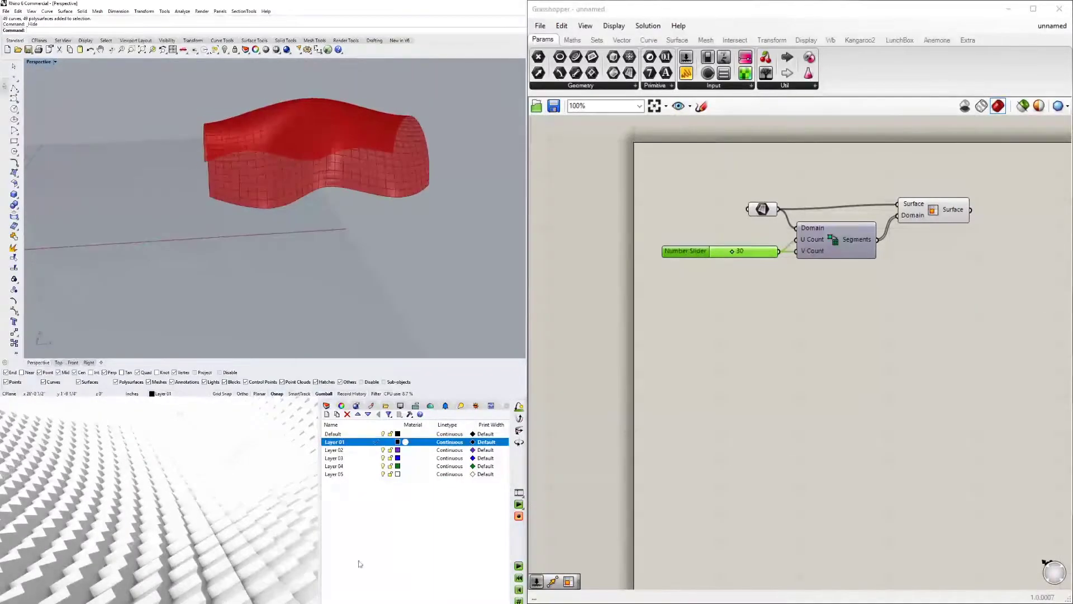
Step: Set the slider driving the U and V counts to 26
{"action": "scroll", "coordinate": [755, 235], "scroll_direction": "up", "scroll_amount": 2}
{"action": "scroll", "coordinate": [750, 236], "scroll_direction": "up", "scroll_amount": 2}
{"action": "left_click_drag", "start_coordinate": [719, 269], "coordinate": [702, 268]}
{"action": "left_click", "coordinate": [861, 391]}
{"action": "right_click_drag", "start_coordinate": [861, 391], "coordinate": [810, 378]}
Step: Highlight the Isotrim component and examine the grid of subsurfaces it produces on the vault
{"action": "left_click", "coordinate": [854, 220]}
{"action": "left_click", "coordinate": [958, 391]}
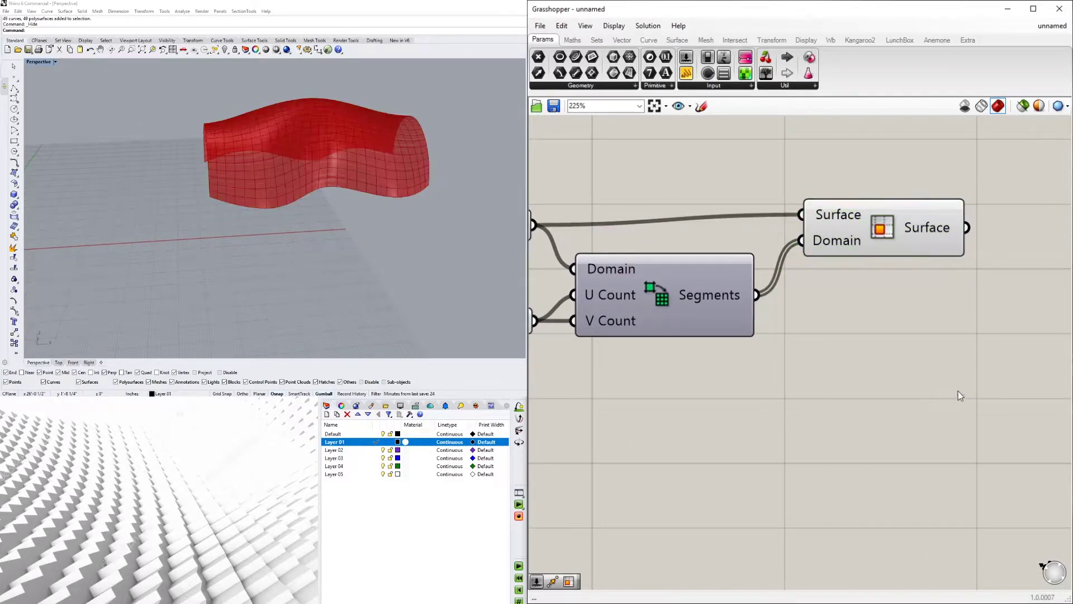
{"action": "right_click_drag", "start_coordinate": [958, 390], "coordinate": [832, 384]}
{"action": "scroll", "coordinate": [205, 193], "scroll_direction": "up", "scroll_amount": 10}
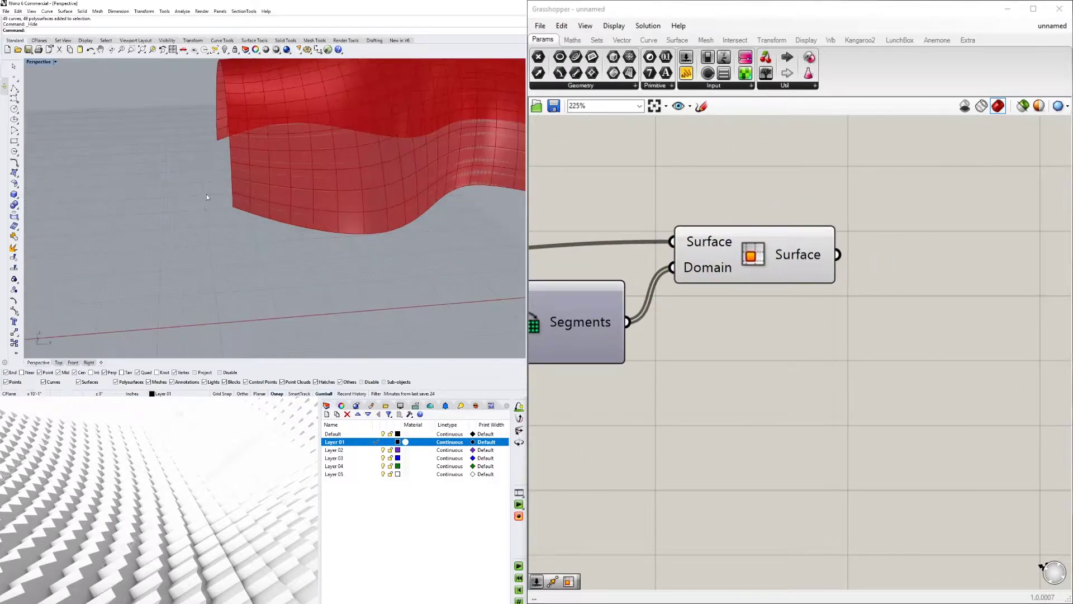
{"action": "scroll", "coordinate": [264, 204], "scroll_direction": "down", "scroll_amount": 10}
{"action": "scroll", "coordinate": [718, 235], "scroll_direction": "up", "scroll_amount": 2}
{"action": "left_click", "coordinate": [736, 242]}
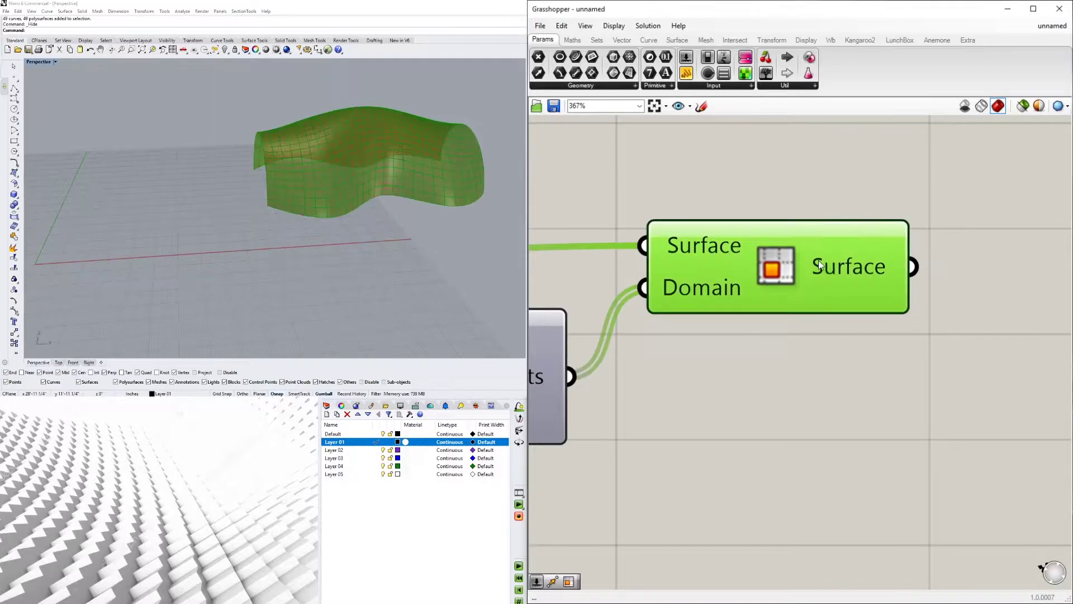
{"action": "right_click_drag", "start_coordinate": [972, 344], "coordinate": [828, 344]}
{"action": "left_click", "coordinate": [828, 344]}
Step: Place an Area component after Isotrim and wire Isotrim's Surface output into its Geometry input
{"action": "double_click", "coordinate": [905, 278]}
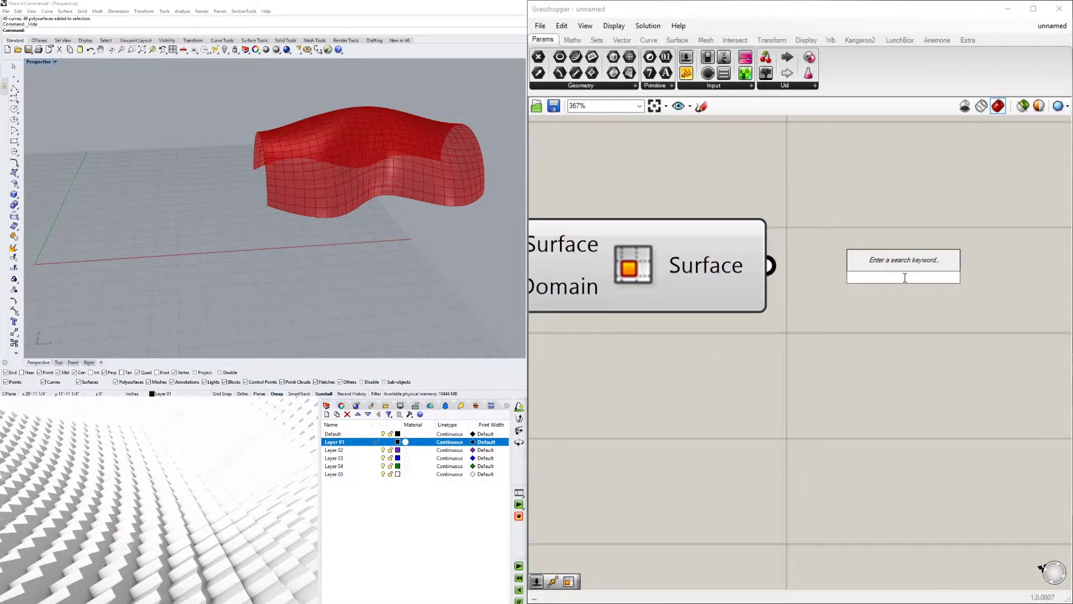
{"action": "type", "text": "area"}
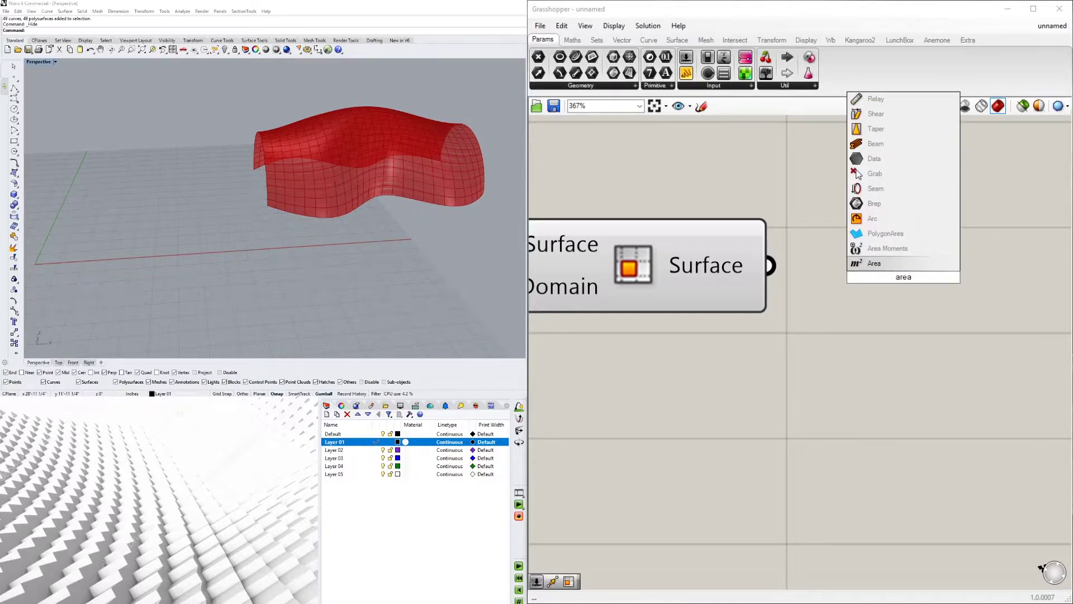
{"action": "left_click", "coordinate": [878, 264]}
{"action": "left_click_drag", "start_coordinate": [816, 278], "coordinate": [921, 230]}
{"action": "scroll", "coordinate": [775, 285], "scroll_direction": "down", "scroll_amount": 4}
{"action": "left_click_drag", "start_coordinate": [774, 280], "coordinate": [808, 260]}
{"action": "left_click_drag", "start_coordinate": [884, 245], "coordinate": [920, 221]}
{"action": "left_click", "coordinate": [881, 265]}
{"action": "scroll", "coordinate": [279, 206], "scroll_direction": "up", "scroll_amount": 10}
{"action": "scroll", "coordinate": [276, 208], "scroll_direction": "down", "scroll_amount": 4}
{"action": "scroll", "coordinate": [276, 209], "scroll_direction": "down", "scroll_amount": 8}
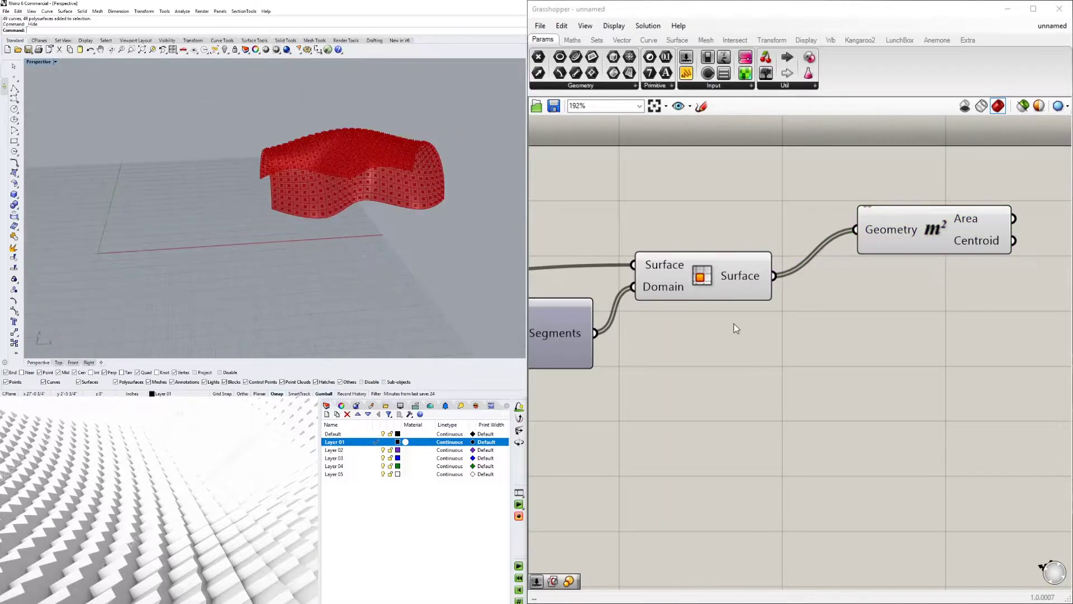
Step: Add a Scale component to the canvas beyond the Area component
{"action": "right_click_drag", "start_coordinate": [733, 324], "coordinate": [592, 338]}
{"action": "left_click", "coordinate": [766, 250]}
{"action": "right_click_drag", "start_coordinate": [913, 357], "coordinate": [771, 333]}
{"action": "left_click", "coordinate": [798, 256]}
{"action": "double_click", "coordinate": [801, 259]}
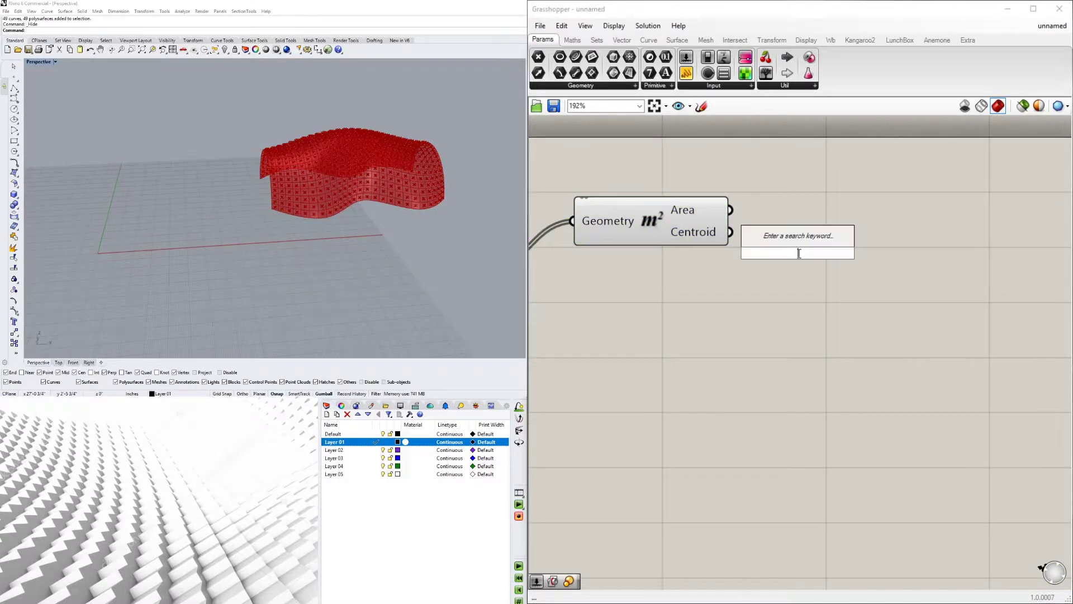
{"action": "type", "text": "scale"}
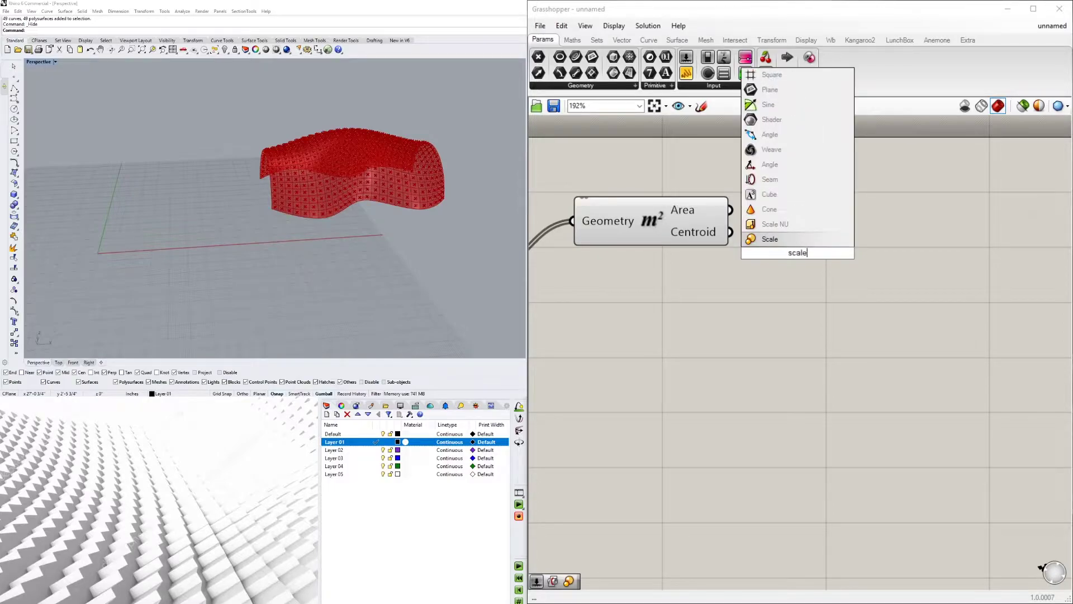
{"action": "left_click", "coordinate": [770, 239]}
{"action": "left_click_drag", "start_coordinate": [789, 260], "coordinate": [967, 268]}
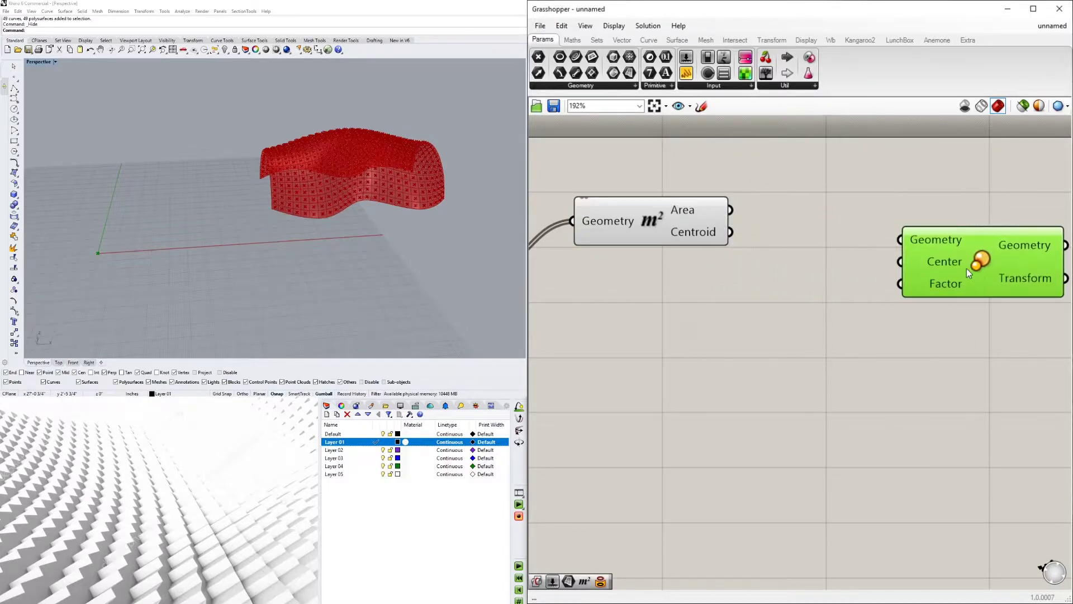
{"action": "left_click", "coordinate": [763, 294]}
{"action": "scroll", "coordinate": [763, 293], "scroll_direction": "down", "scroll_amount": 1}
{"action": "right_click_drag", "start_coordinate": [762, 290], "coordinate": [834, 272]}
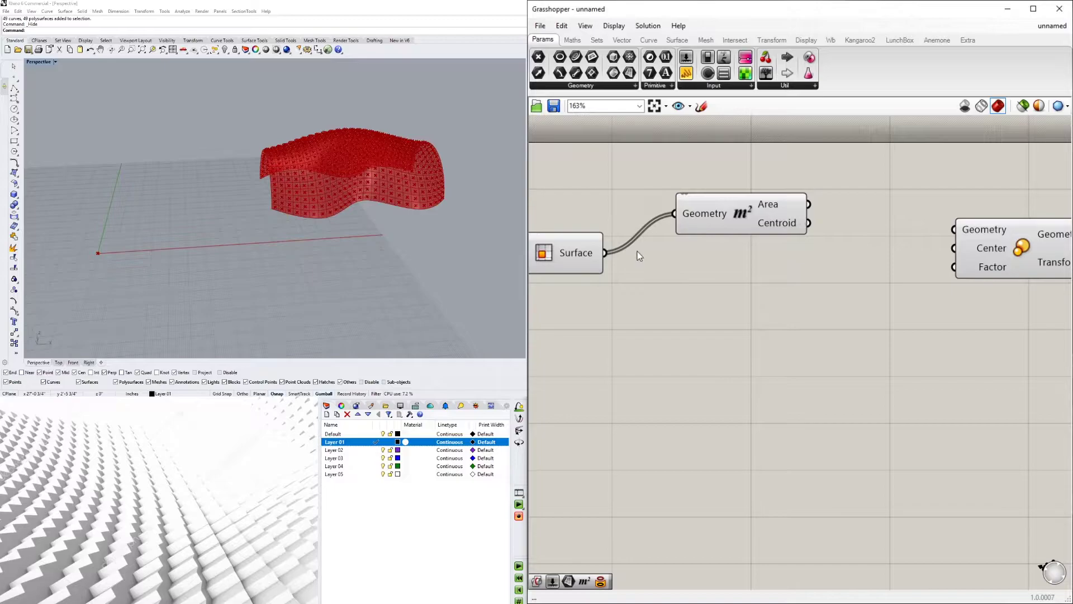
Step: Wire the Area centroids into Scale's Center input and the Isotrim surfaces into its Geometry input
{"action": "left_click", "coordinate": [698, 222]}
{"action": "scroll", "coordinate": [303, 213], "scroll_direction": "up", "scroll_amount": 6}
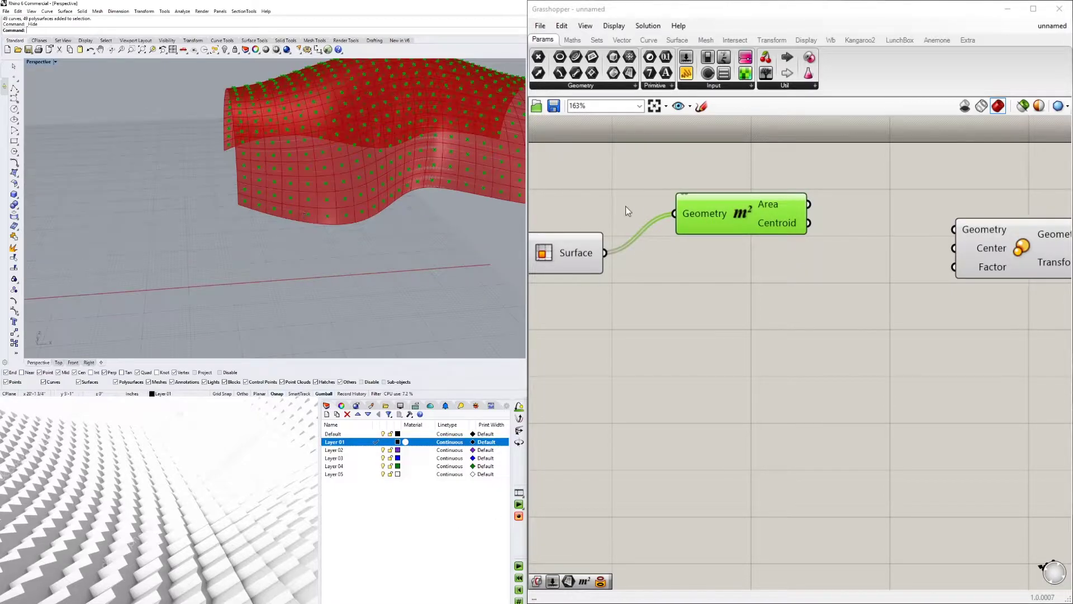
{"action": "left_click_drag", "start_coordinate": [809, 223], "coordinate": [1000, 279]}
{"action": "left_click_drag", "start_coordinate": [608, 255], "coordinate": [965, 255]}
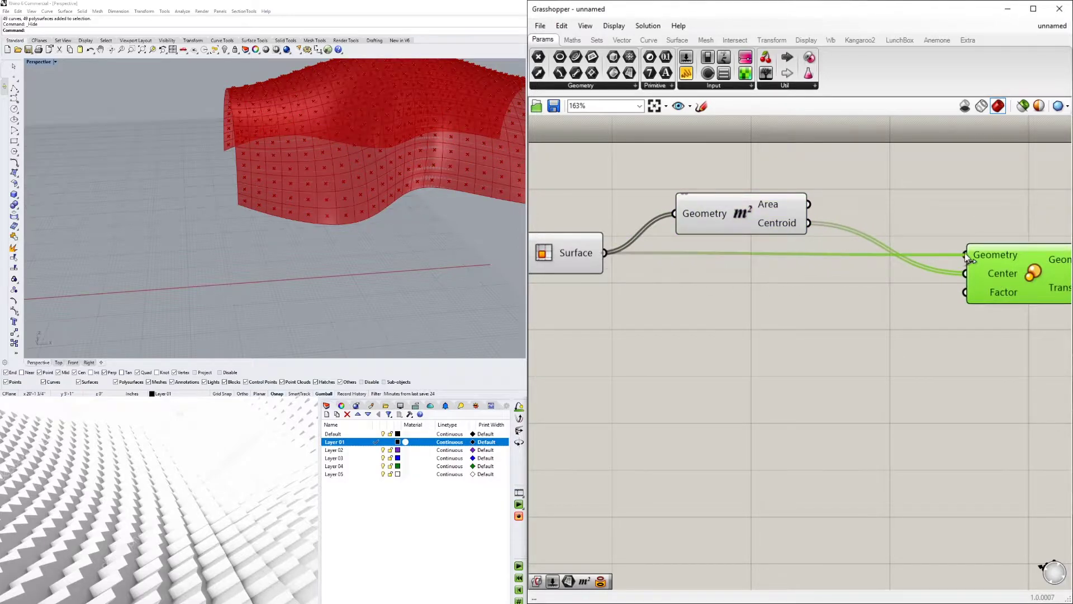
{"action": "left_click", "coordinate": [718, 301]}
{"action": "scroll", "coordinate": [819, 346], "scroll_direction": "down", "scroll_amount": 2}
{"action": "right_click_drag", "start_coordinate": [820, 345], "coordinate": [859, 367]}
Step: Move the Scale component closer to the Area component
{"action": "left_click", "coordinate": [921, 327]}
{"action": "left_click_drag", "start_coordinate": [911, 374], "coordinate": [724, 264]}
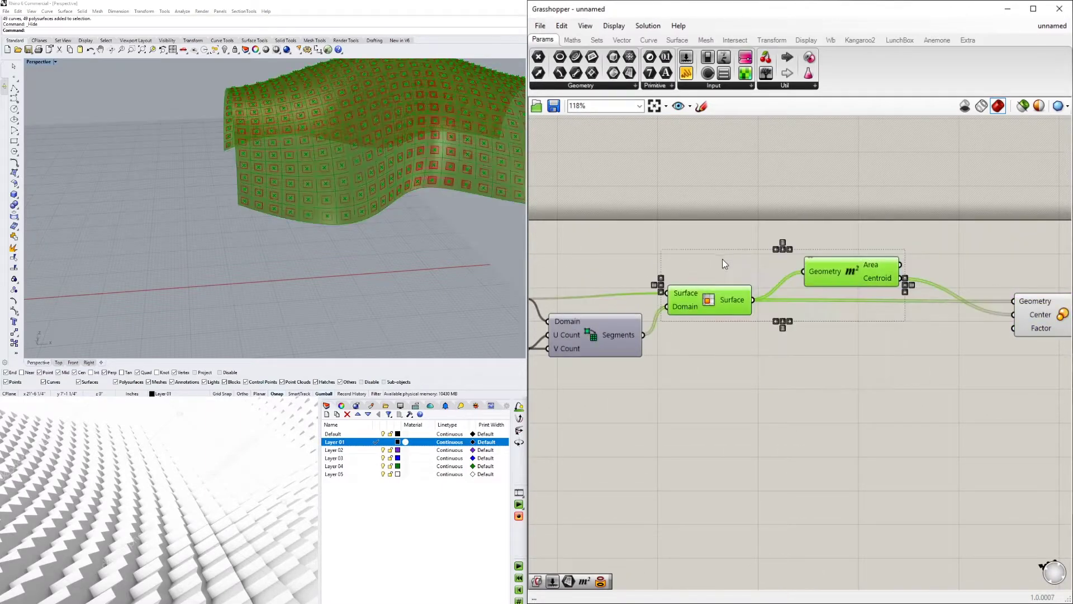
{"action": "left_click", "coordinate": [779, 367]}
{"action": "right_click_drag", "start_coordinate": [807, 374], "coordinate": [671, 380]}
{"action": "mouse_move", "coordinate": [332, 210]}
{"action": "right_mouse_down"}
{"action": "mouse_move", "coordinate": [243, 197]}
{"action": "mouse_move", "coordinate": [323, 190]}
{"action": "mouse_move", "coordinate": [366, 168]}
{"action": "mouse_move", "coordinate": [327, 190]}
{"action": "right_mouse_up"}
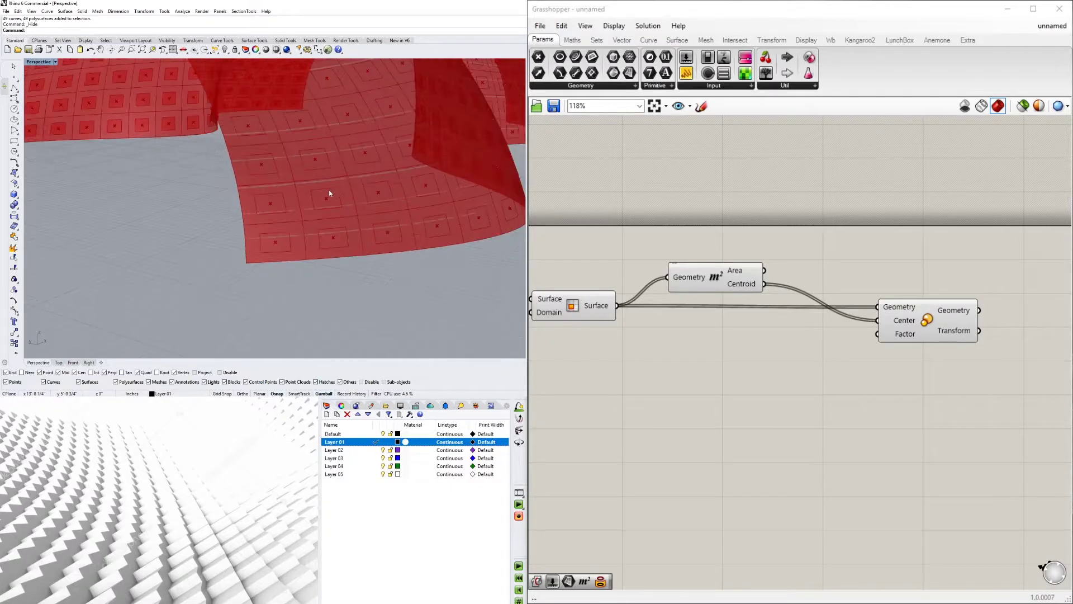
{"action": "right_click_drag", "start_coordinate": [956, 294], "coordinate": [930, 298]}
{"action": "left_click_drag", "start_coordinate": [906, 328], "coordinate": [840, 314]}
{"action": "left_click", "coordinate": [788, 342]}
Step: Turn off the viewport preview of the Isotrim and Area components
{"action": "scroll", "coordinate": [786, 342], "scroll_direction": "down", "scroll_amount": 3}
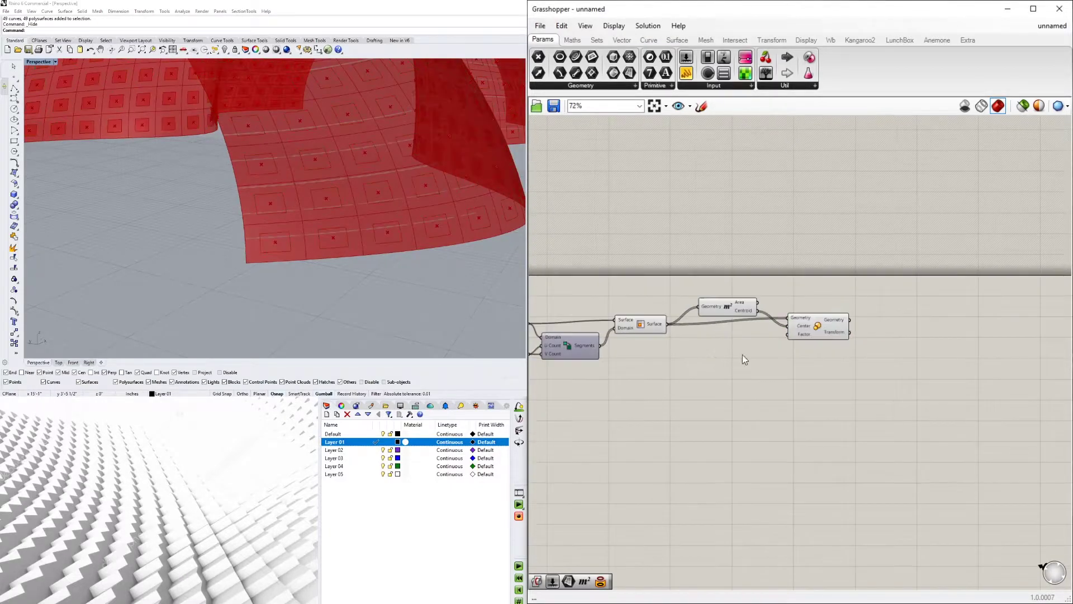
{"action": "right_click_drag", "start_coordinate": [669, 340], "coordinate": [933, 300]}
{"action": "left_click", "coordinate": [905, 282]}
{"action": "left_click", "coordinate": [884, 311]}
{"action": "right_click_drag", "start_coordinate": [876, 327], "coordinate": [807, 332]}
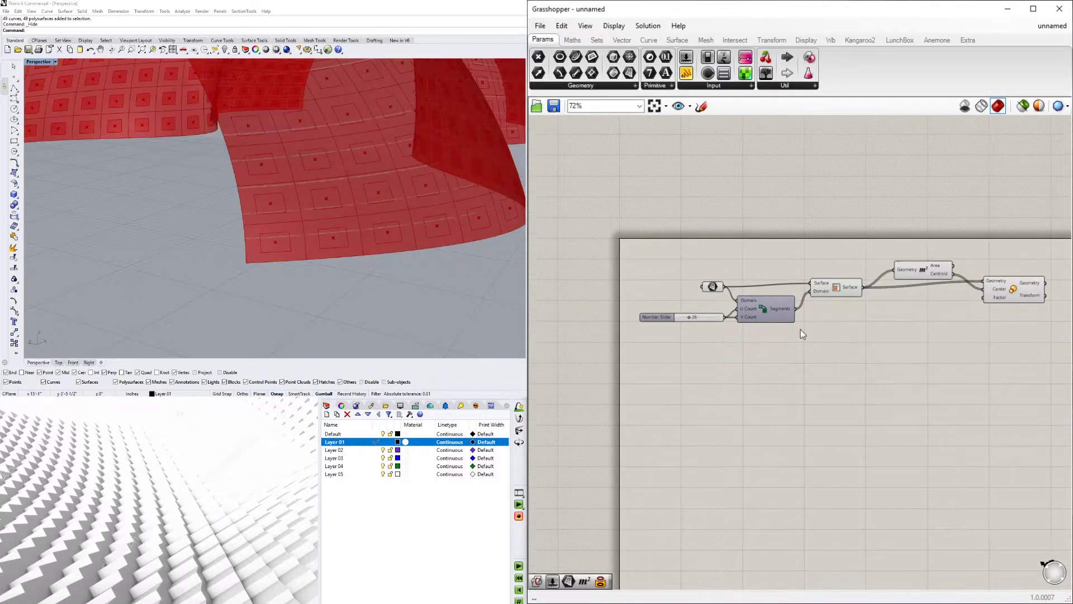
{"action": "right_click_drag", "start_coordinate": [947, 284], "coordinate": [901, 293]}
{"action": "left_click_drag", "start_coordinate": [887, 321], "coordinate": [806, 272]}
{"action": "middle_click", "coordinate": [807, 271]}
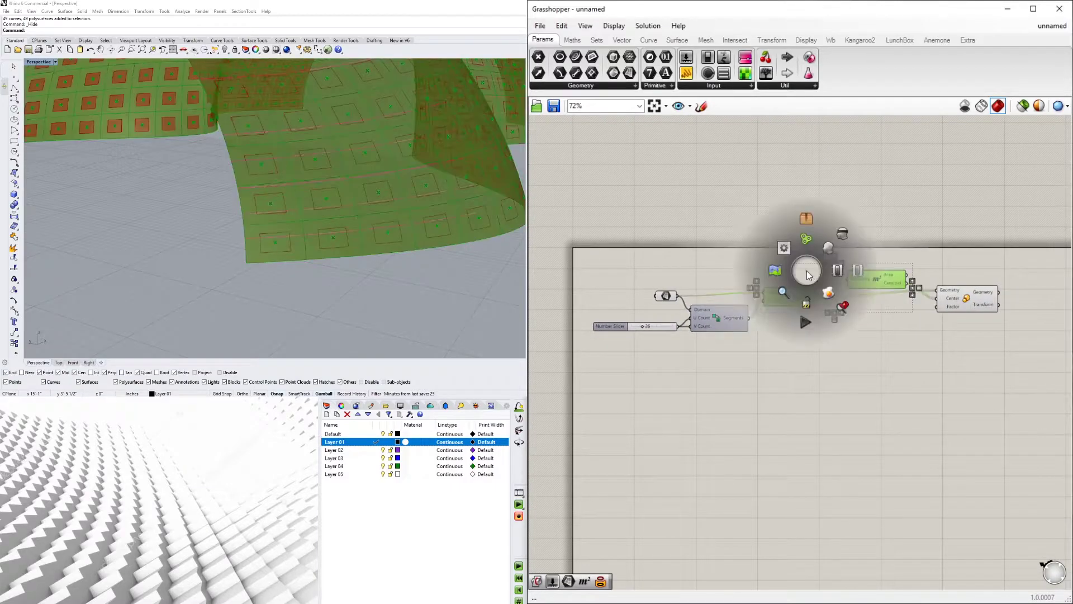
{"action": "left_click", "coordinate": [842, 231]}
{"action": "middle_click", "coordinate": [876, 280]}
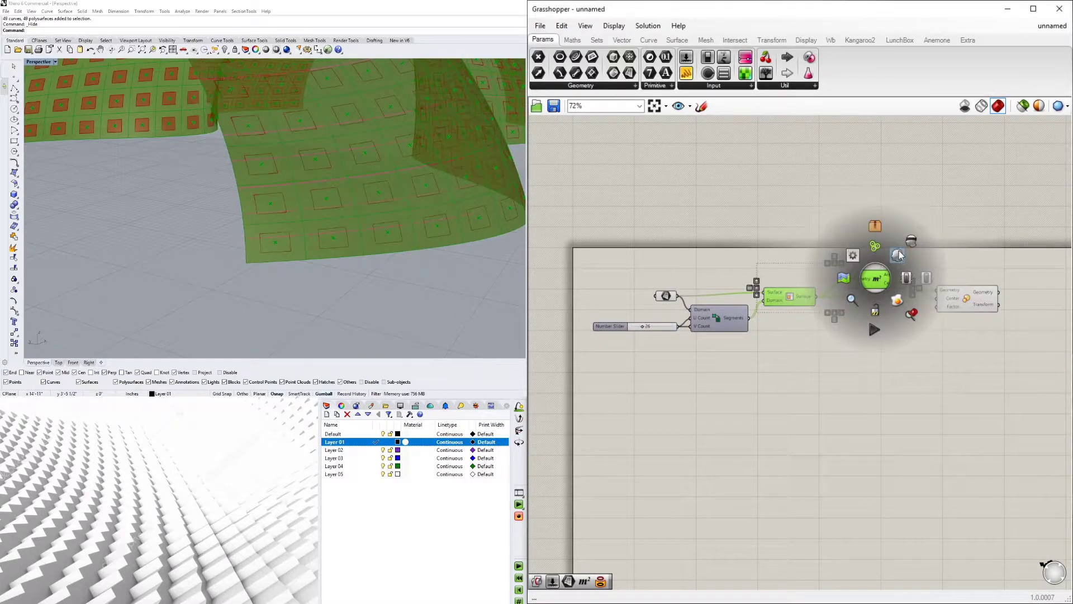
{"action": "left_click", "coordinate": [909, 237]}
{"action": "scroll", "coordinate": [352, 241], "scroll_direction": "down", "scroll_amount": 5}
{"action": "left_click", "coordinate": [987, 367]}
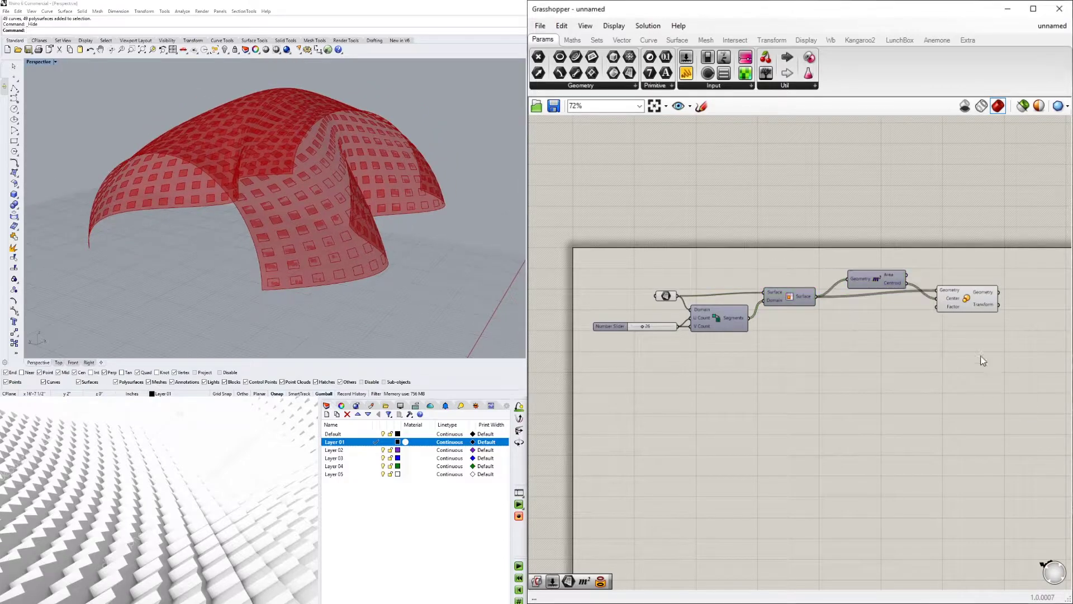
{"action": "left_click", "coordinate": [982, 306]}
{"action": "right_click_drag", "start_coordinate": [878, 400], "coordinate": [795, 376]}
{"action": "right_click_drag", "start_coordinate": [333, 265], "coordinate": [256, 271]}
{"action": "double_click", "coordinate": [958, 286]}
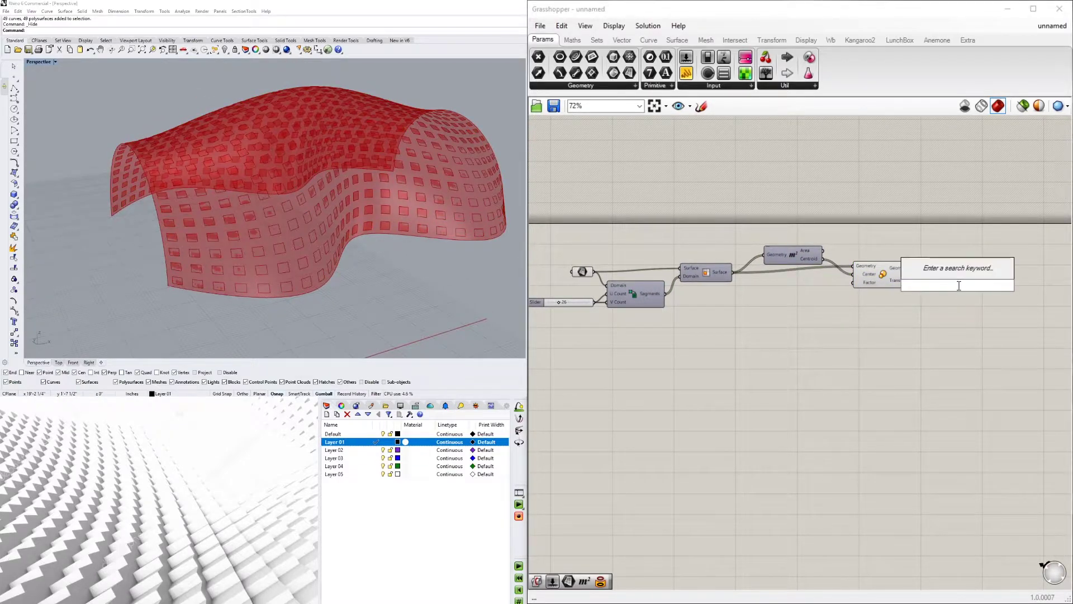
{"action": "key", "text": "Escape"}
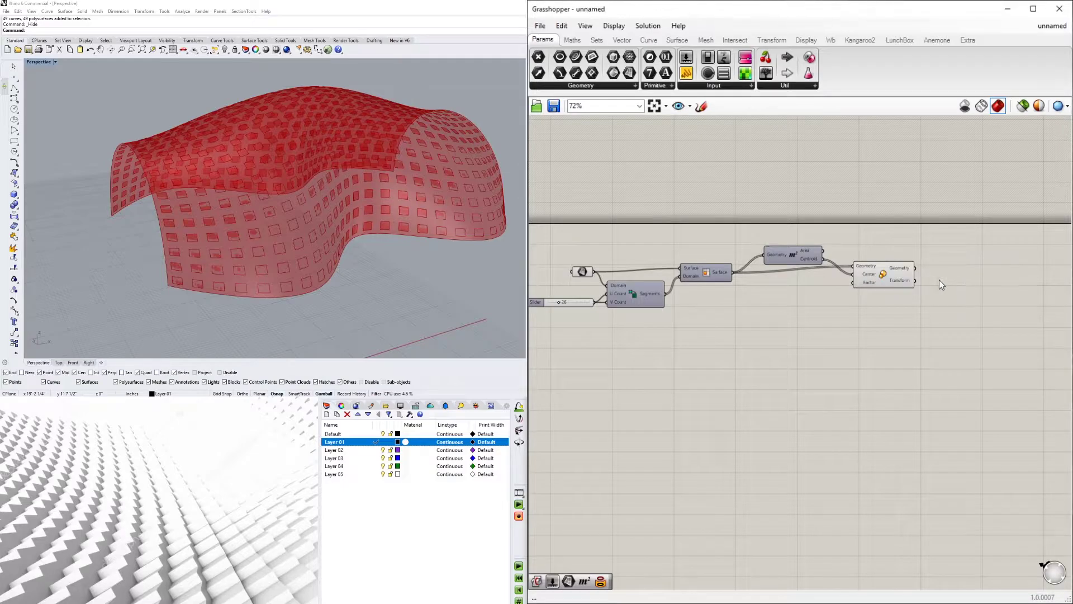
{"action": "double_click", "coordinate": [946, 311]}
{"action": "key", "text": "Escape"}
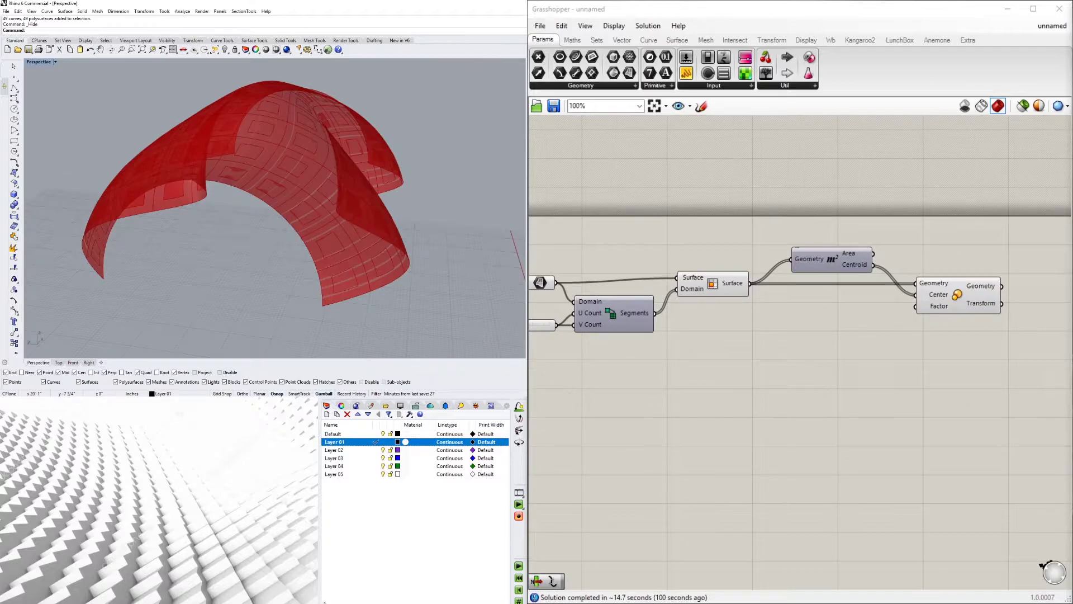
Step: Examine the Isotrim panels against their scaled copies by selecting each component and viewing its geometry in the viewport
{"action": "mouse_move", "coordinate": [936, 356]}
{"action": "right_mouse_down"}
{"action": "mouse_move", "coordinate": [968, 337]}
{"action": "mouse_move", "coordinate": [943, 349]}
{"action": "right_mouse_up"}
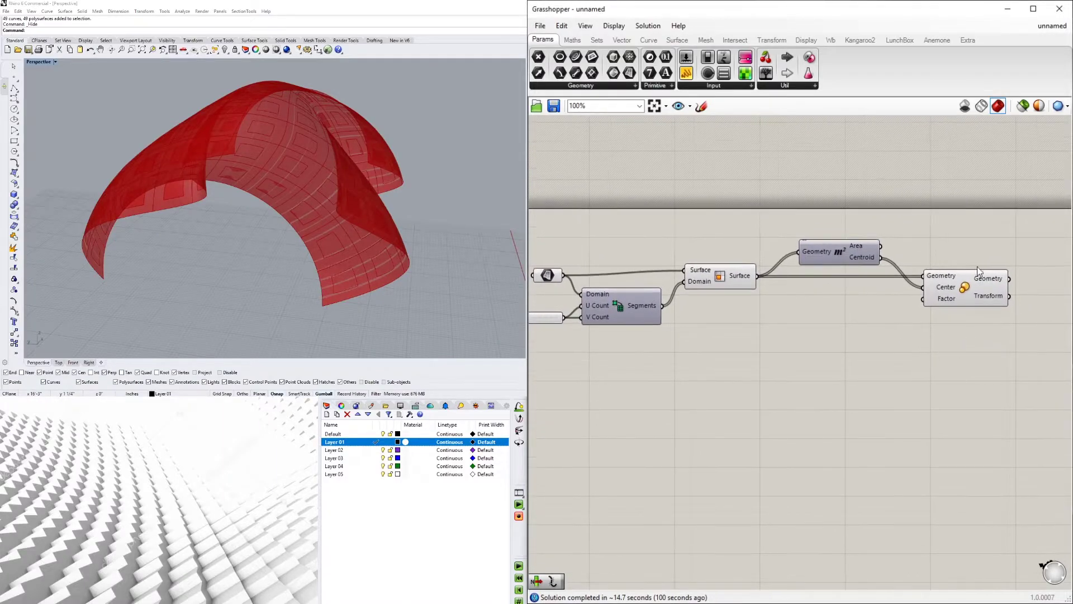
{"action": "left_click", "coordinate": [974, 286]}
{"action": "left_click", "coordinate": [721, 275]}
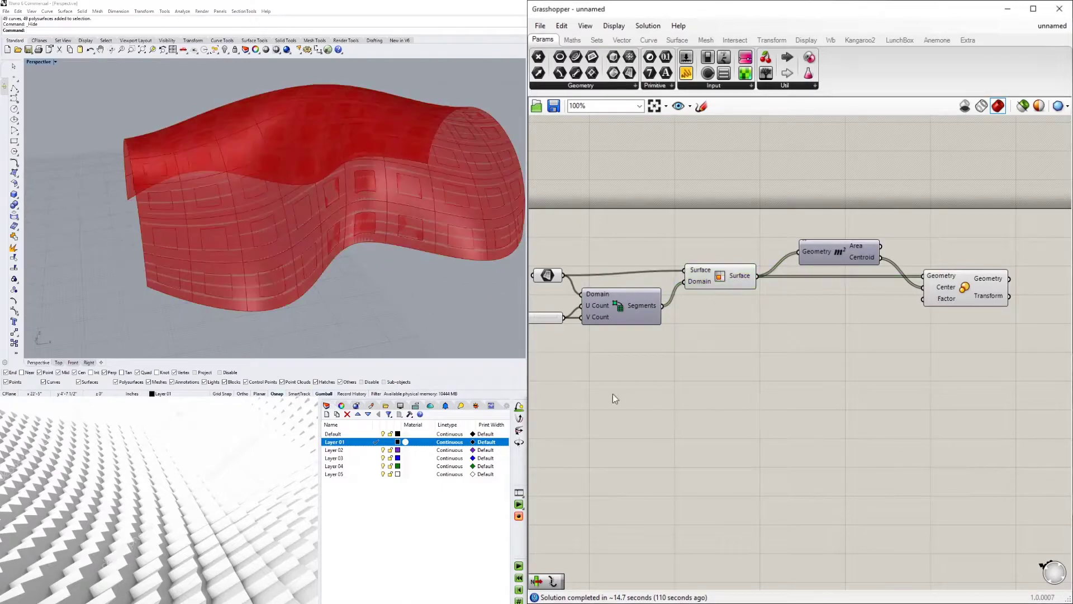
{"action": "scroll", "coordinate": [797, 332], "scroll_direction": "up", "scroll_amount": 3}
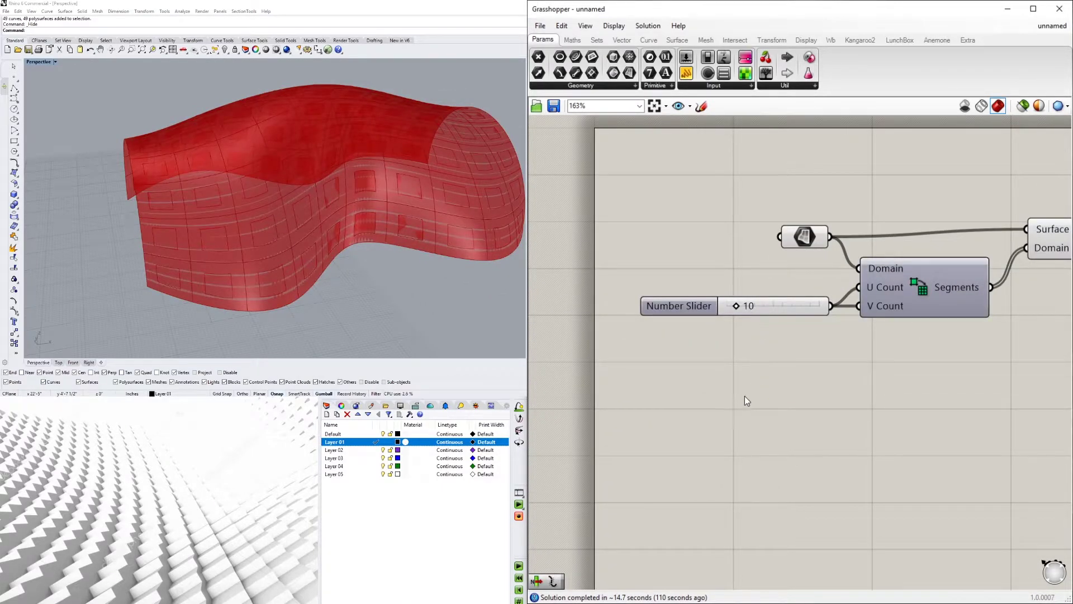
{"action": "scroll", "coordinate": [906, 428], "scroll_direction": "down", "scroll_amount": 1}
{"action": "right_click_drag", "start_coordinate": [906, 427], "coordinate": [675, 445]}
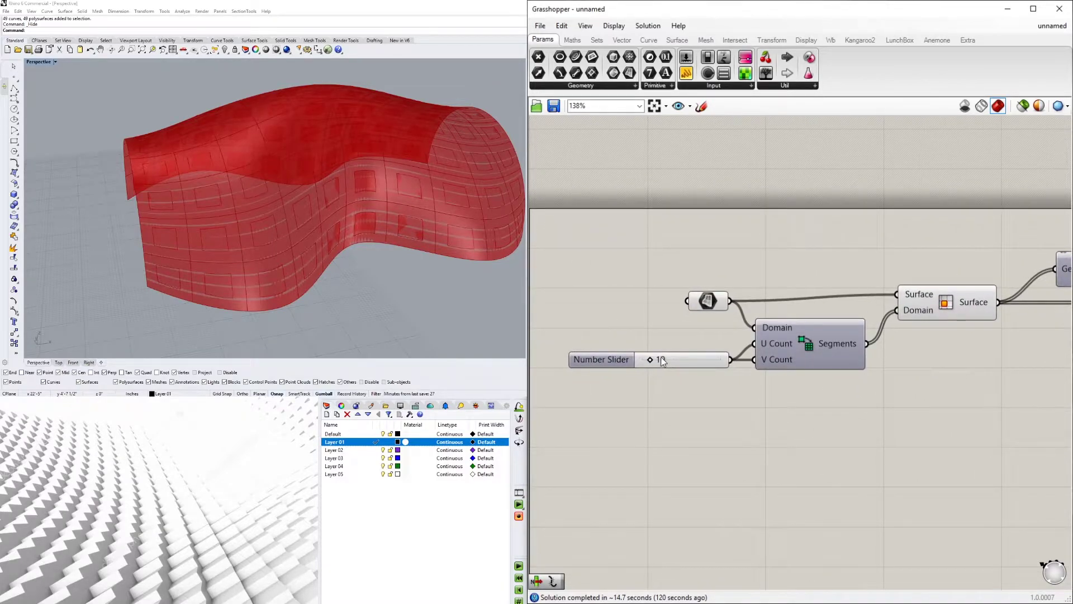
{"action": "scroll", "coordinate": [663, 361], "scroll_direction": "down", "scroll_amount": 5}
{"action": "right_click_drag", "start_coordinate": [882, 406], "coordinate": [788, 365]}
{"action": "scroll", "coordinate": [810, 342], "scroll_direction": "up", "scroll_amount": 3}
{"action": "left_click", "coordinate": [809, 342]}
{"action": "left_click", "coordinate": [612, 311]}
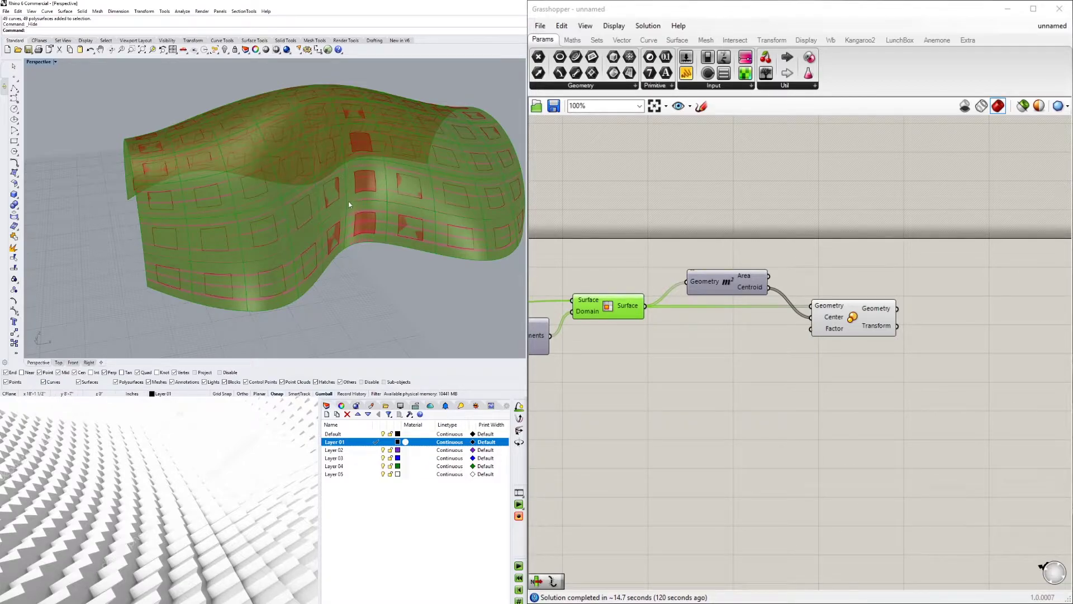
{"action": "left_click", "coordinate": [874, 306]}
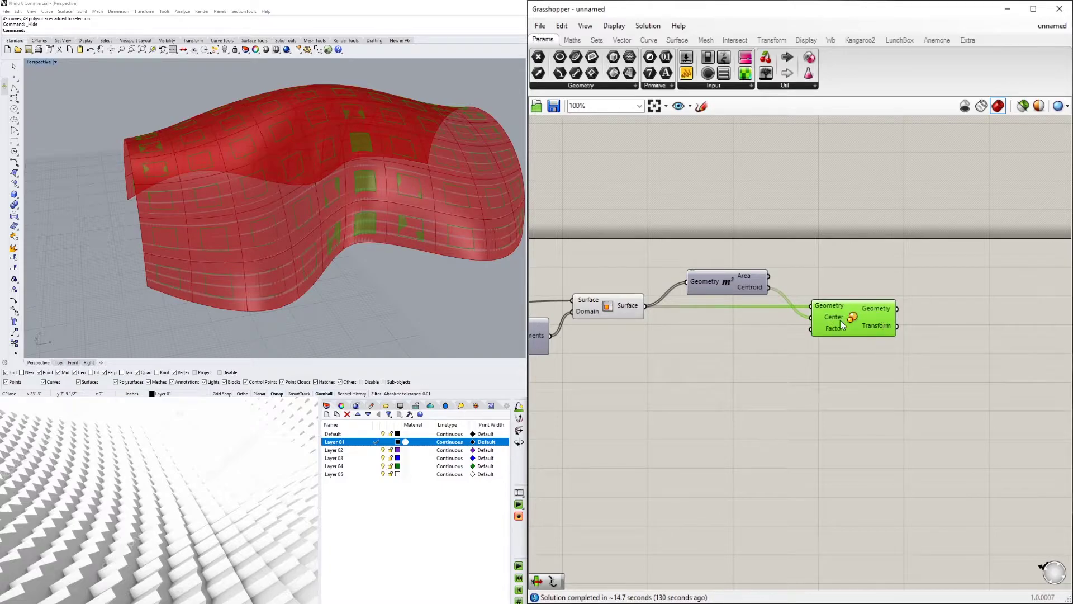
{"action": "left_click", "coordinate": [381, 198]}
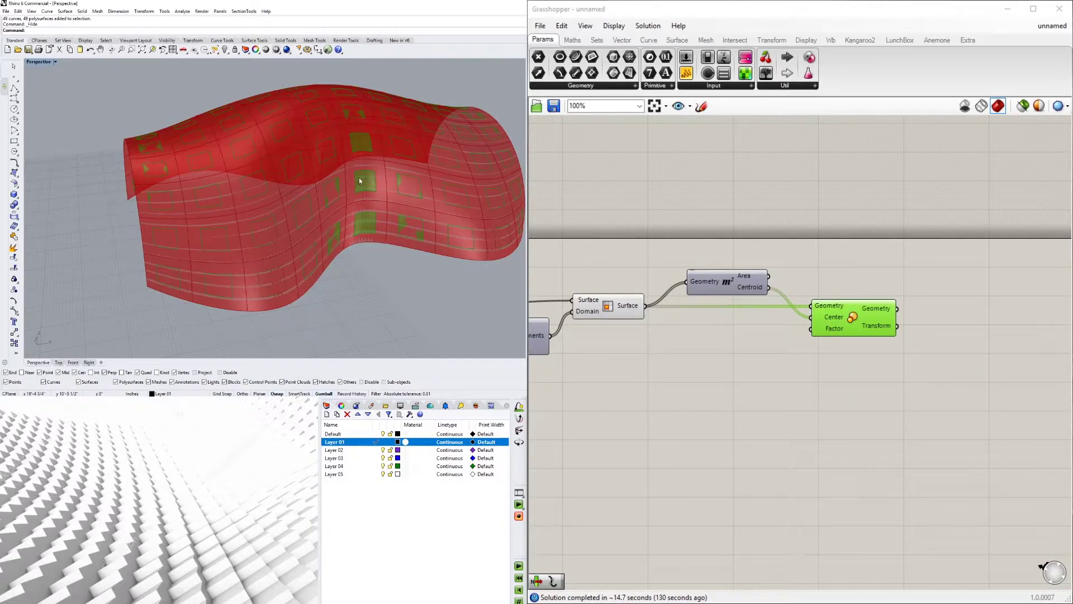
Step: Add a Deconstruct Brep component fed by the Isotrim surfaces, and place a copy of it beyond the Scale component
{"action": "double_click", "coordinate": [690, 399]}
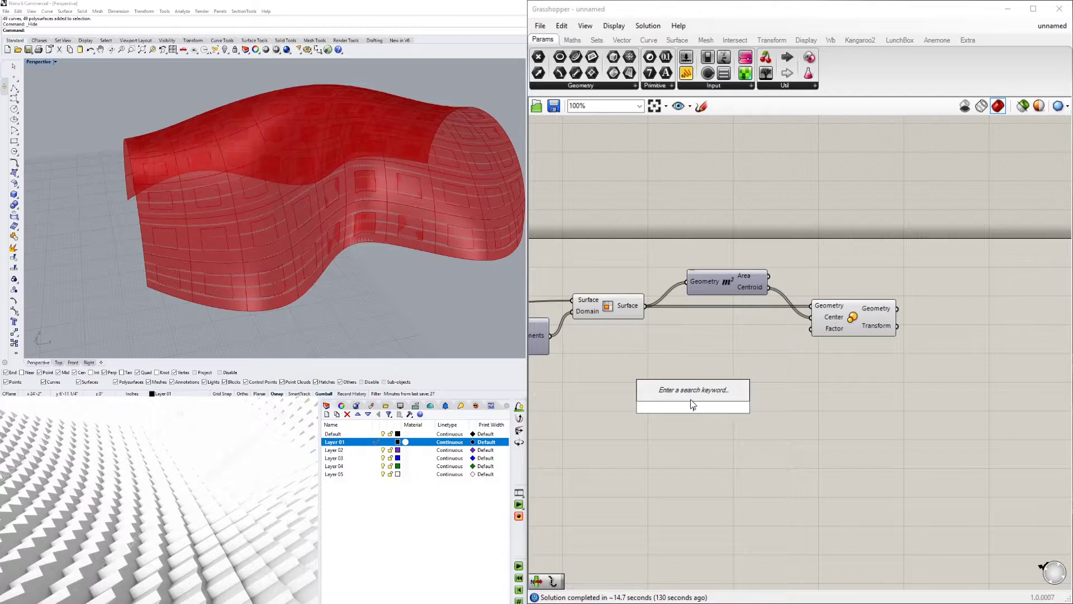
{"action": "type", "text": "decon"}
{"action": "left_click", "coordinate": [679, 344]}
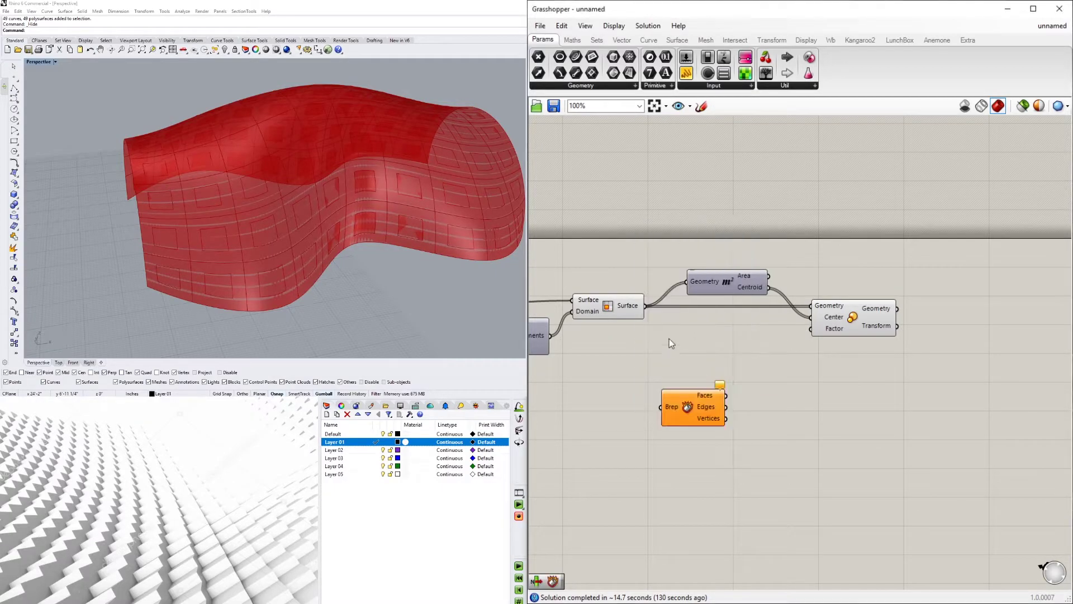
{"action": "left_click_drag", "start_coordinate": [688, 400], "coordinate": [673, 370]}
{"action": "left_click_drag", "start_coordinate": [646, 306], "coordinate": [960, 389]}
Step: Wire Scale's Geometry output into the second Deconstruct Brep and tidy the placement of both Deconstruct Brep components
{"action": "left_click_drag", "start_coordinate": [898, 308], "coordinate": [917, 383]}
{"action": "left_click_drag", "start_coordinate": [945, 383], "coordinate": [941, 310]}
{"action": "left_click", "coordinate": [869, 358]}
{"action": "mouse_move", "coordinate": [700, 384]}
{"action": "left_mouse_down"}
{"action": "mouse_move", "coordinate": [714, 334]}
{"action": "mouse_move", "coordinate": [706, 366]}
{"action": "left_mouse_up"}
{"action": "mouse_move", "coordinate": [940, 310]}
{"action": "left_mouse_down"}
{"action": "mouse_move", "coordinate": [958, 330]}
{"action": "mouse_move", "coordinate": [952, 301]}
{"action": "left_mouse_up"}
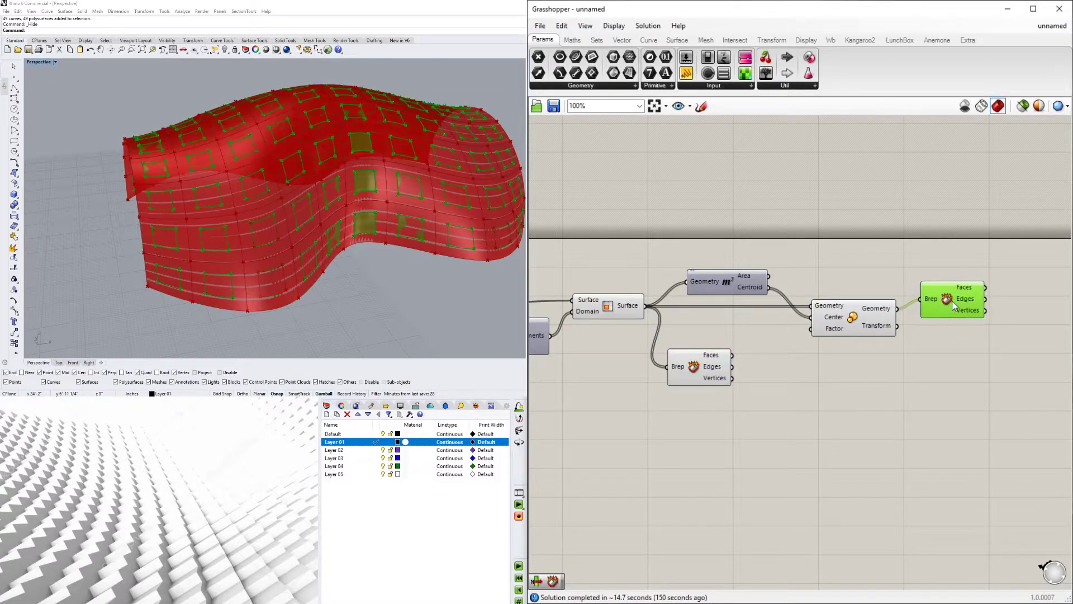
{"action": "left_click", "coordinate": [948, 380]}
Step: Add a Loft component to the canvas beyond the two Deconstruct Brep components
{"action": "right_click_drag", "start_coordinate": [948, 380], "coordinate": [859, 374]}
{"action": "double_click", "coordinate": [928, 371]}
{"action": "type", "text": "lo"}
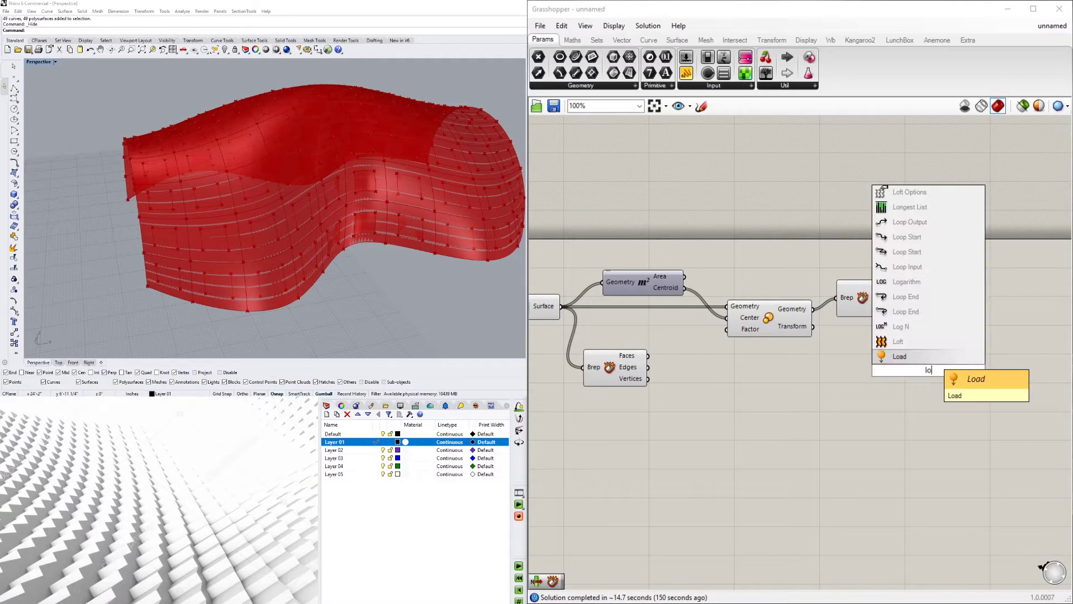
{"action": "left_click", "coordinate": [897, 341]}
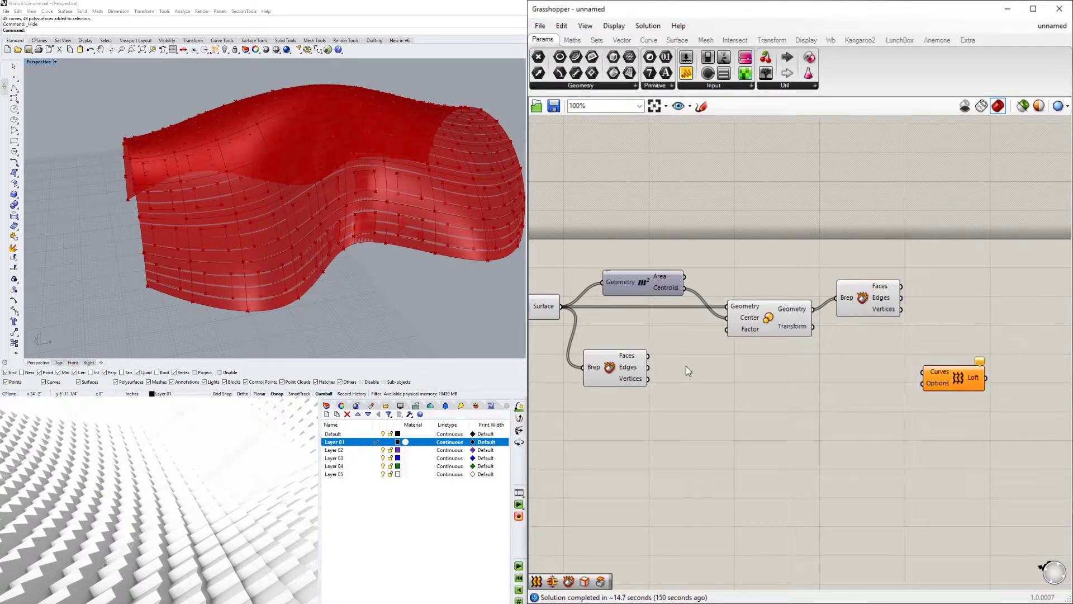
Step: Graft the Edges outputs of both Deconstruct Brep components and shift the components slightly
{"action": "left_click_drag", "start_coordinate": [616, 371], "coordinate": [643, 384]}
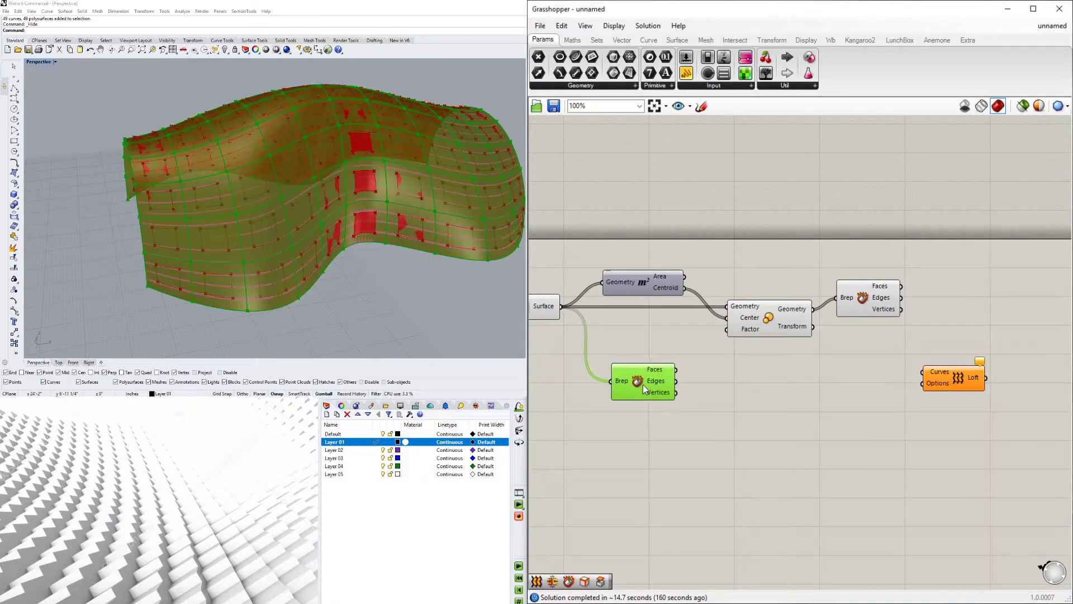
{"action": "right_click", "coordinate": [652, 382]}
{"action": "left_click", "coordinate": [757, 374]}
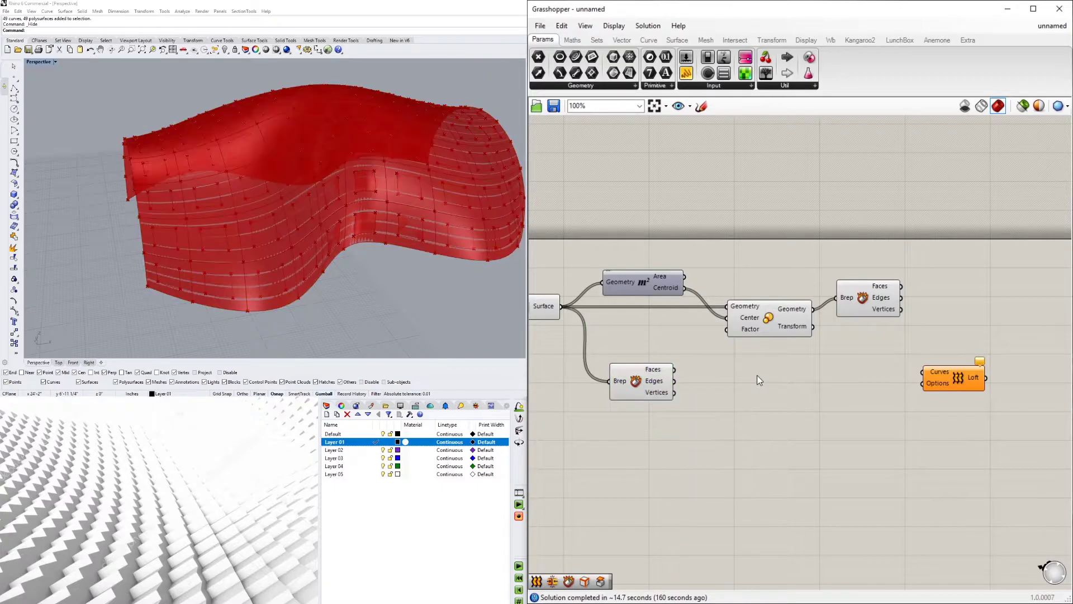
{"action": "right_click", "coordinate": [654, 382]}
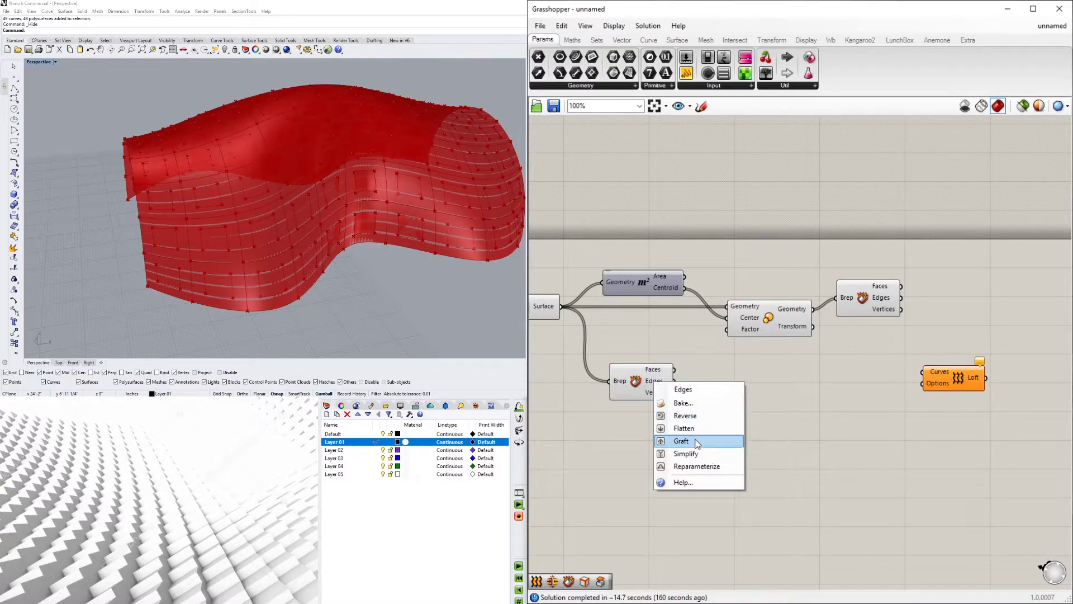
{"action": "left_click", "coordinate": [691, 441]}
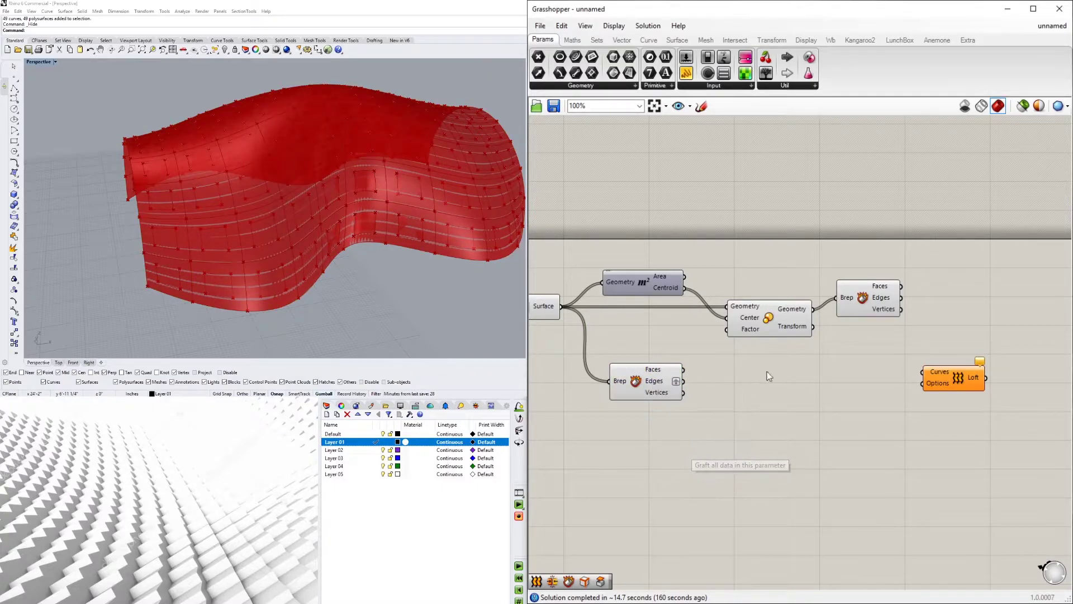
{"action": "right_click", "coordinate": [885, 302]}
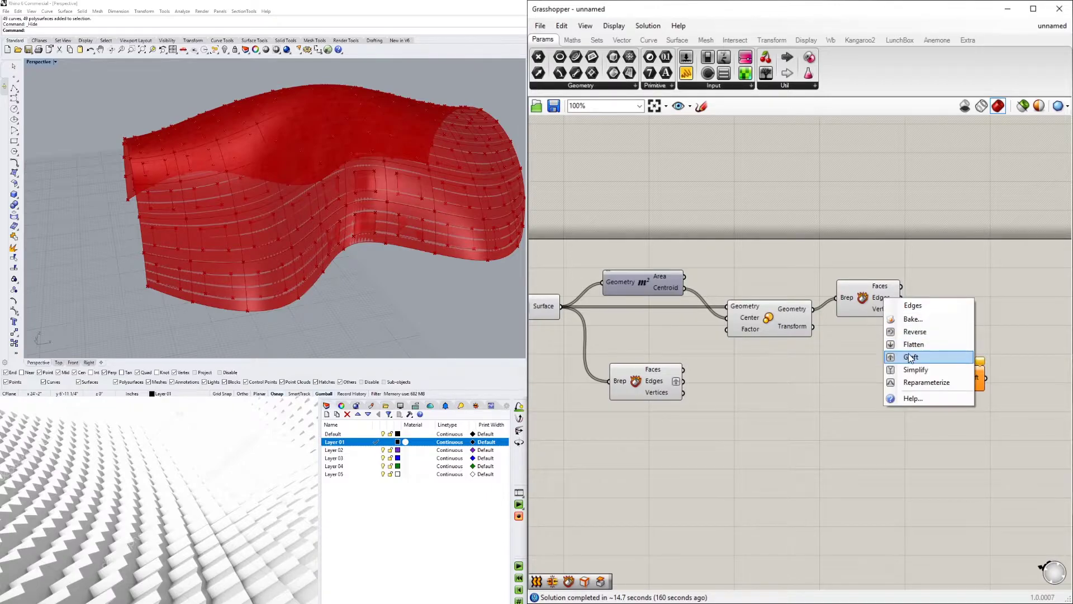
{"action": "left_click", "coordinate": [900, 362]}
{"action": "left_click", "coordinate": [876, 303]}
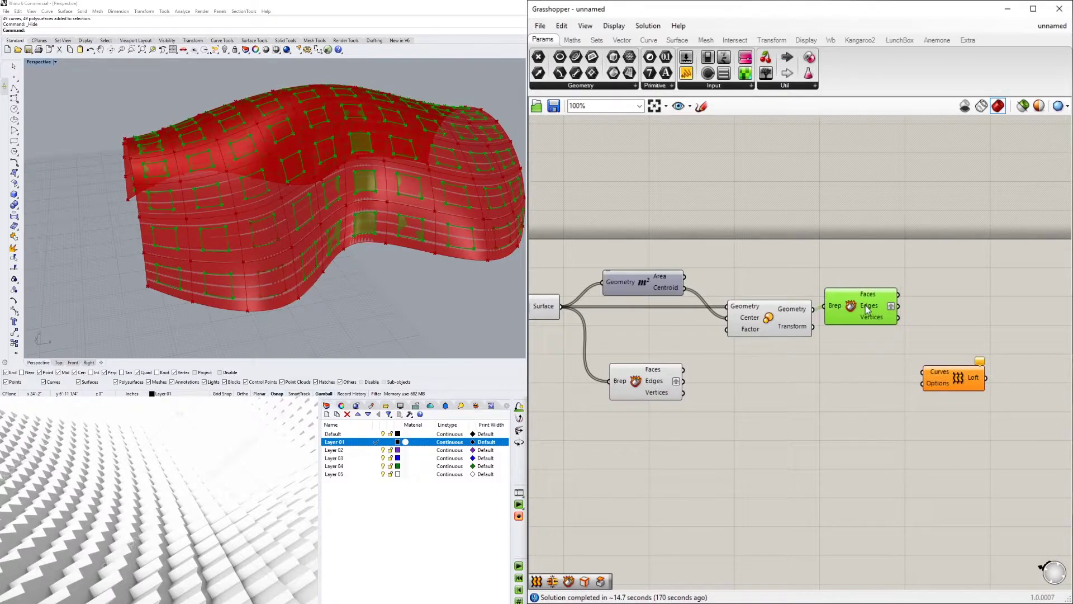
Step: Wire the grafted Edges of both Deconstruct Brep components into Loft's Curves input
{"action": "right_click_drag", "start_coordinate": [661, 338], "coordinate": [747, 315]}
{"action": "left_click", "coordinate": [609, 287]}
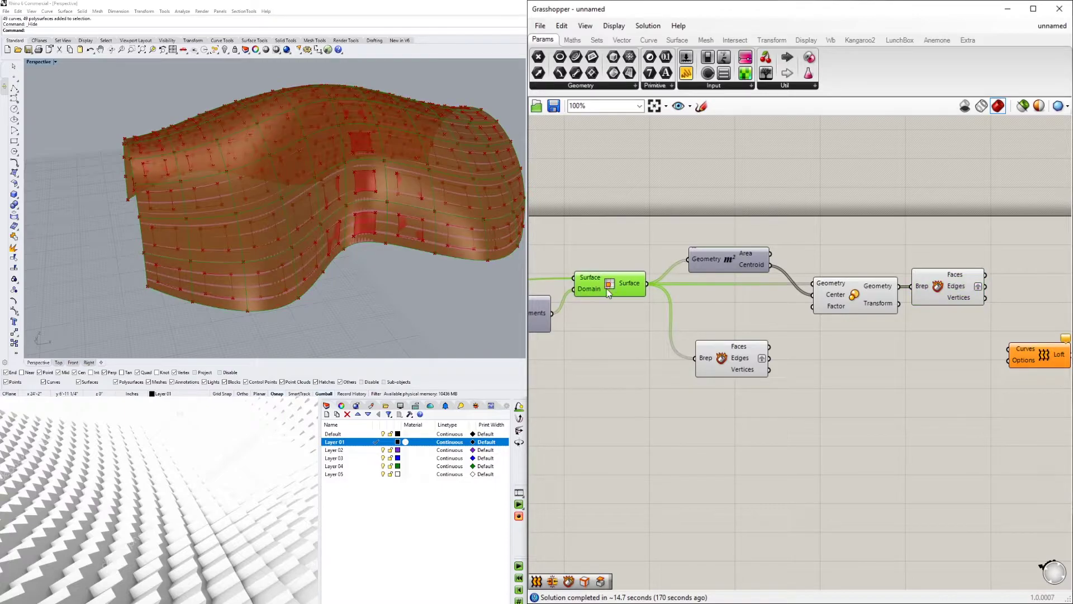
{"action": "left_click", "coordinate": [844, 294]}
{"action": "right_click_drag", "start_coordinate": [825, 332], "coordinate": [776, 327]}
{"action": "left_click_drag", "start_coordinate": [721, 352], "coordinate": [959, 343]}
{"action": "left_click_drag", "start_coordinate": [936, 281], "coordinate": [1002, 358]}
{"action": "left_click", "coordinate": [962, 300]}
{"action": "left_click", "coordinate": [901, 405]}
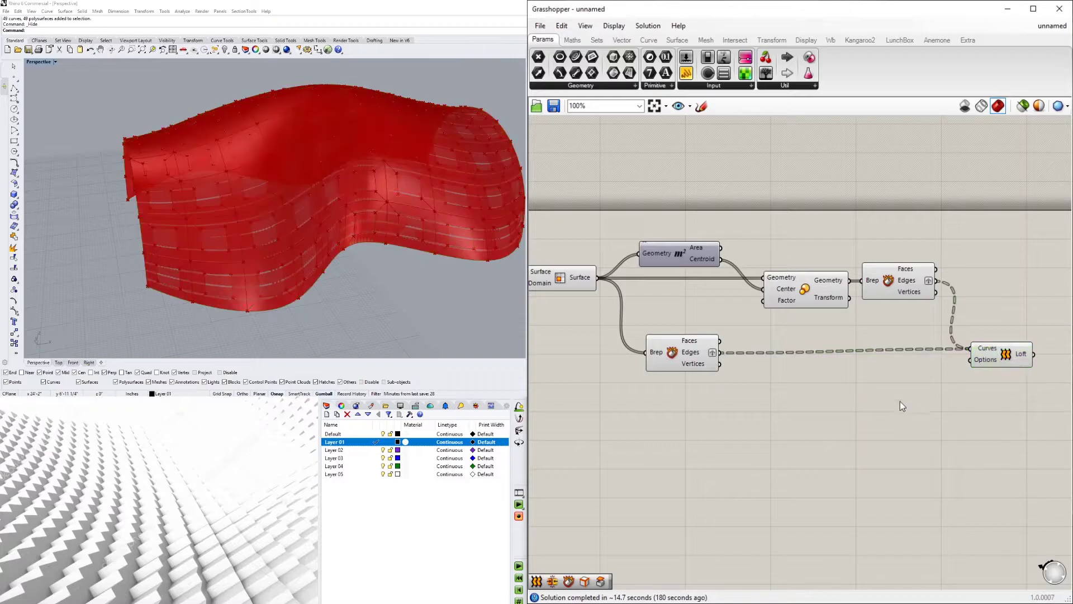
Step: Turn off the viewport preview of the Isotrim, Area, Scale and both Deconstruct Brep components
{"action": "left_click_drag", "start_coordinate": [926, 373], "coordinate": [861, 313]}
{"action": "scroll", "coordinate": [846, 390], "scroll_direction": "down", "scroll_amount": 1}
{"action": "left_click_drag", "start_coordinate": [906, 401], "coordinate": [618, 248]}
{"action": "key", "text": "space"}
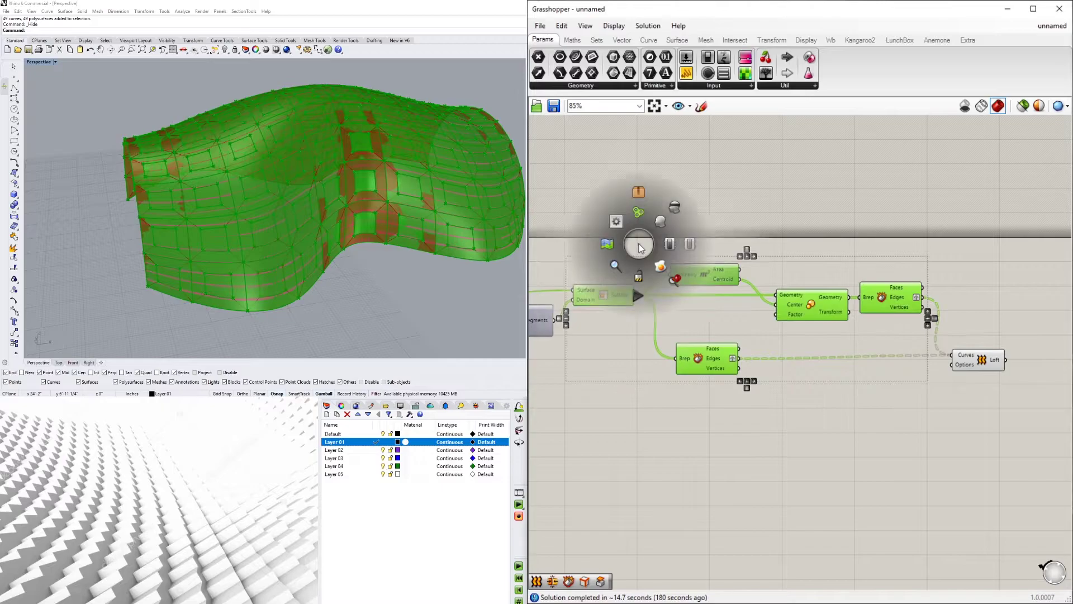
{"action": "left_click", "coordinate": [675, 207]}
{"action": "left_click", "coordinate": [957, 365]}
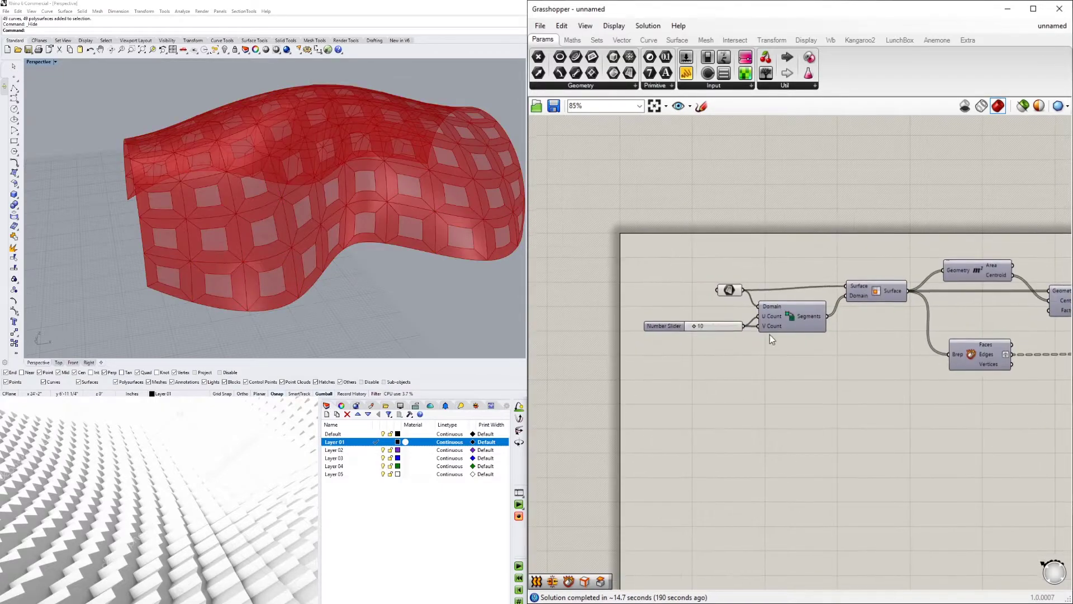
Step: Turn off the Surface parameter's preview and select the Loft component to inspect the lofted frame in the viewport
{"action": "right_click", "coordinate": [729, 291]}
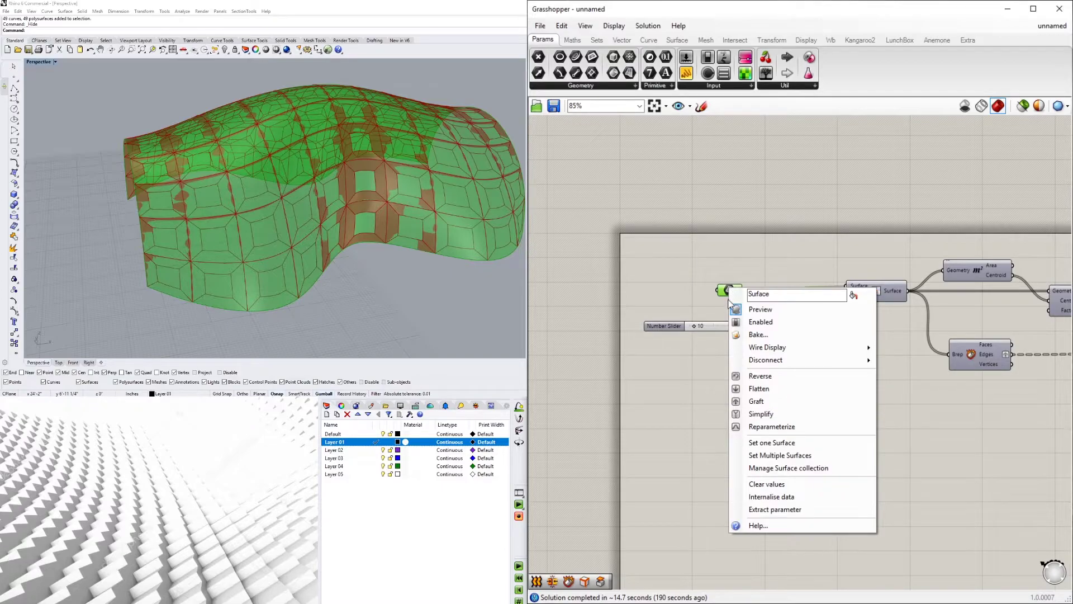
{"action": "left_click", "coordinate": [760, 309]}
{"action": "scroll", "coordinate": [829, 433], "scroll_direction": "down", "scroll_amount": 1}
{"action": "right_click_drag", "start_coordinate": [933, 447], "coordinate": [656, 443]}
{"action": "scroll", "coordinate": [863, 366], "scroll_direction": "up", "scroll_amount": 2}
{"action": "left_click", "coordinate": [925, 369]}
{"action": "mouse_move", "coordinate": [408, 257]}
{"action": "right_mouse_down"}
{"action": "mouse_move", "coordinate": [365, 245]}
{"action": "mouse_move", "coordinate": [346, 223]}
{"action": "mouse_move", "coordinate": [324, 229]}
{"action": "mouse_move", "coordinate": [346, 235]}
{"action": "mouse_move", "coordinate": [317, 260]}
{"action": "mouse_move", "coordinate": [335, 242]}
{"action": "mouse_move", "coordinate": [403, 267]}
{"action": "right_mouse_up"}
{"action": "scroll", "coordinate": [699, 367], "scroll_direction": "up", "scroll_amount": 1}
Step: Add a number slider ranging from 0.1 to 0.9 and wire it into Scale's Factor input
{"action": "right_click_drag", "start_coordinate": [618, 385], "coordinate": [779, 442]}
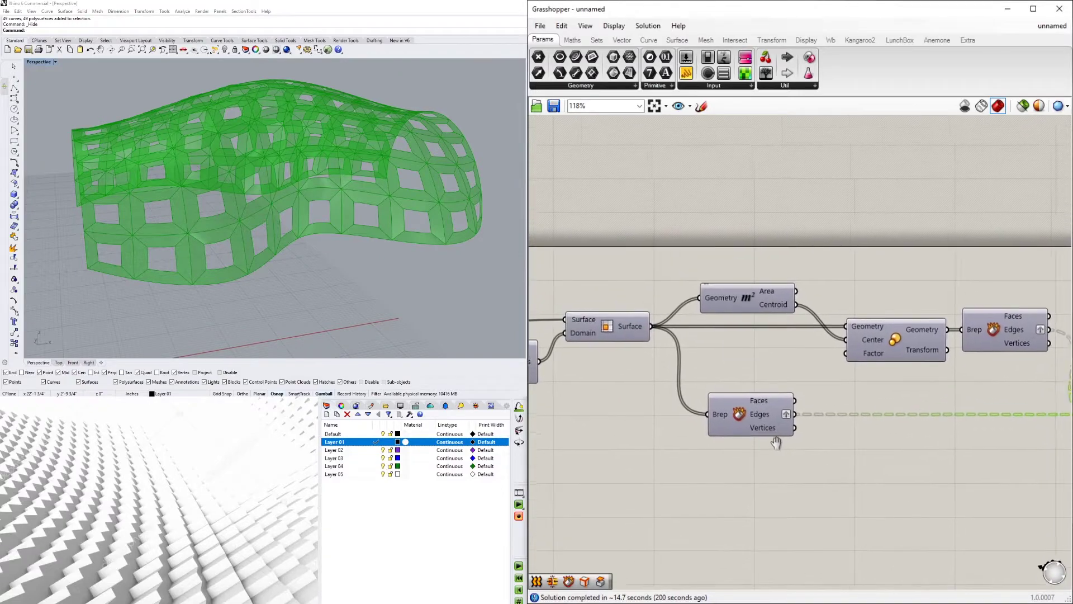
{"action": "scroll", "coordinate": [805, 353], "scroll_direction": "up", "scroll_amount": 2}
{"action": "double_click", "coordinate": [679, 370]}
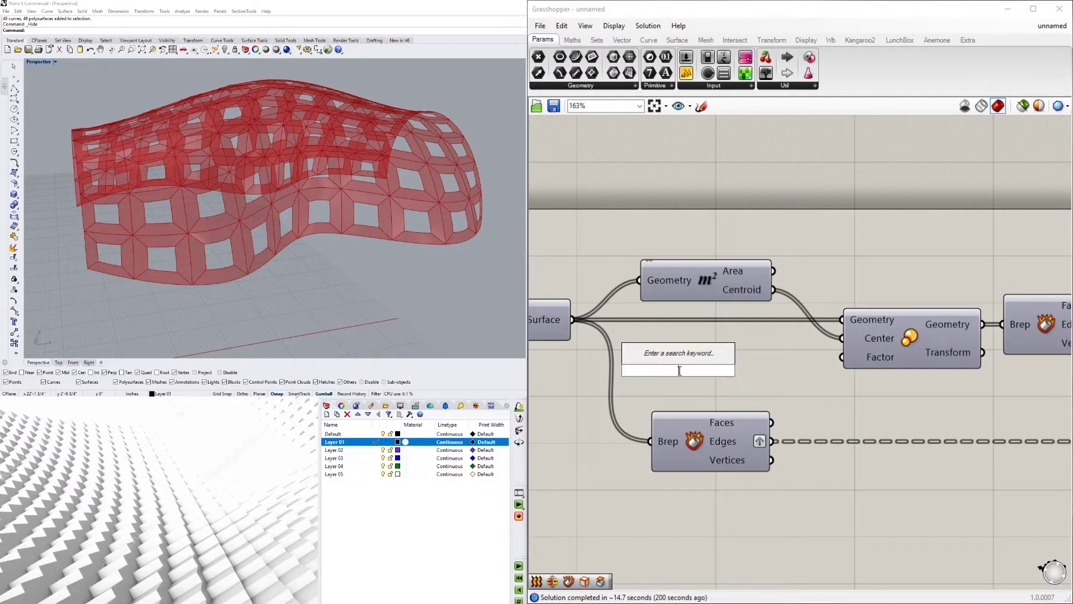
{"action": "type", "text": ".5"}
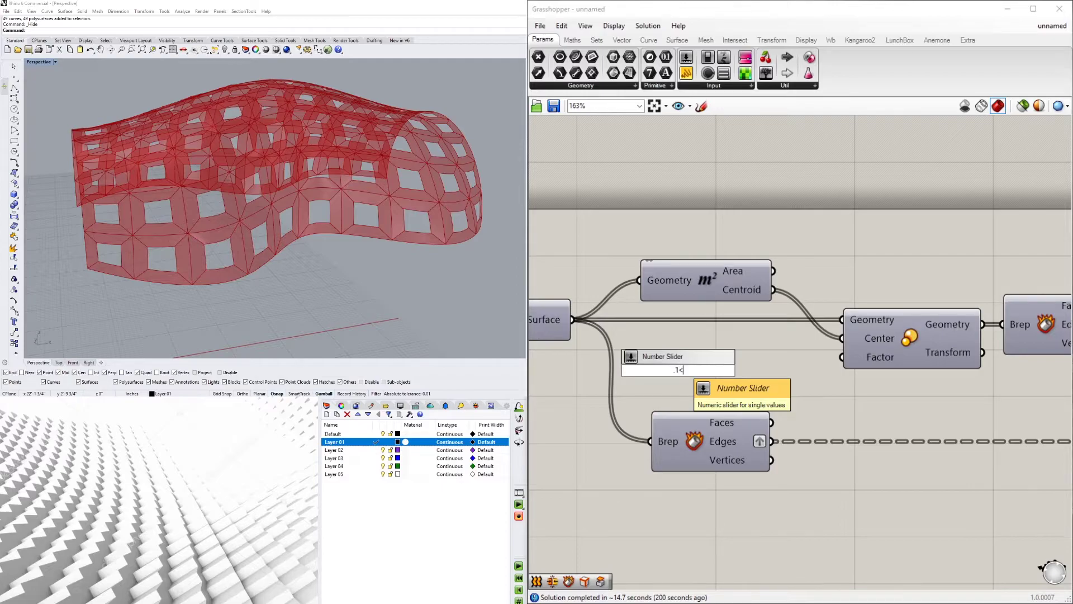
{"action": "type", "text": ".9"}
{"action": "key", "text": "Return"}
{"action": "left_click_drag", "start_coordinate": [618, 373], "coordinate": [641, 368]}
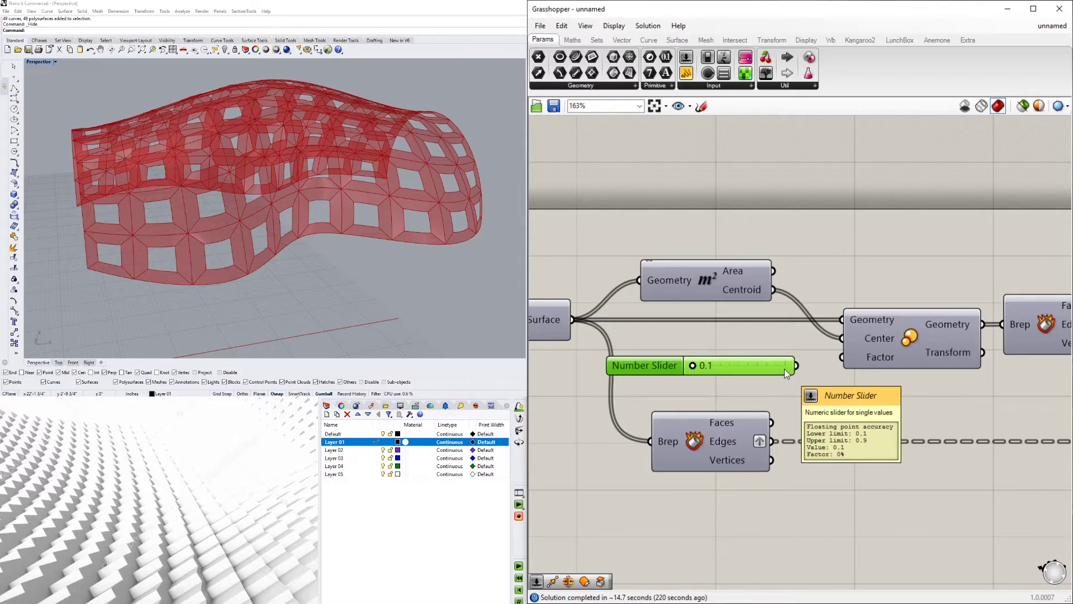
{"action": "left_click_drag", "start_coordinate": [797, 366], "coordinate": [842, 357]}
Step: Raise the Scale factor slider to its 0.9 upper limit and view the thinner frame
{"action": "mouse_move", "coordinate": [358, 196]}
{"action": "right_mouse_down"}
{"action": "mouse_move", "coordinate": [386, 193]}
{"action": "mouse_move", "coordinate": [438, 152]}
{"action": "mouse_move", "coordinate": [363, 187]}
{"action": "right_mouse_up"}
{"action": "scroll", "coordinate": [679, 358], "scroll_direction": "up", "scroll_amount": 3}
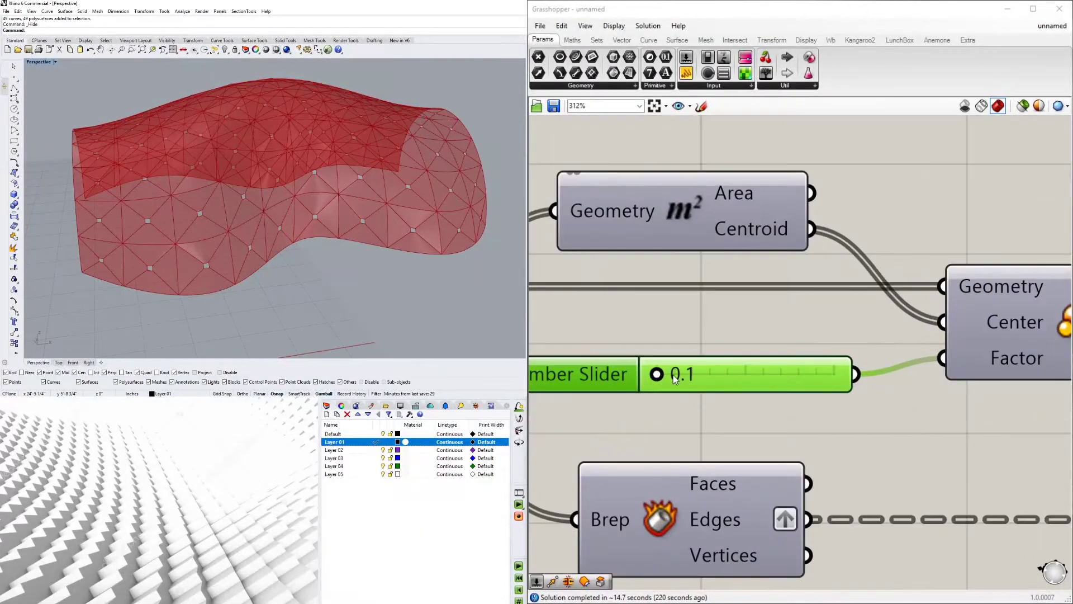
{"action": "left_click_drag", "start_coordinate": [668, 373], "coordinate": [836, 380]}
{"action": "scroll", "coordinate": [348, 234], "scroll_direction": "down", "scroll_amount": 4}
{"action": "right_click_drag", "start_coordinate": [348, 234], "coordinate": [476, 265]}
{"action": "scroll", "coordinate": [706, 317], "scroll_direction": "down", "scroll_amount": 3}
Step: Raise the slider driving the U and V Count to 34 and view the denser grid
{"action": "right_click_drag", "start_coordinate": [649, 387], "coordinate": [811, 386]}
{"action": "scroll", "coordinate": [811, 386], "scroll_direction": "down", "scroll_amount": 3}
{"action": "right_click_drag", "start_coordinate": [629, 423], "coordinate": [992, 409]}
{"action": "scroll", "coordinate": [862, 364], "scroll_direction": "up", "scroll_amount": 3}
{"action": "right_click_drag", "start_coordinate": [898, 368], "coordinate": [858, 368]}
{"action": "scroll", "coordinate": [857, 368], "scroll_direction": "up", "scroll_amount": 3}
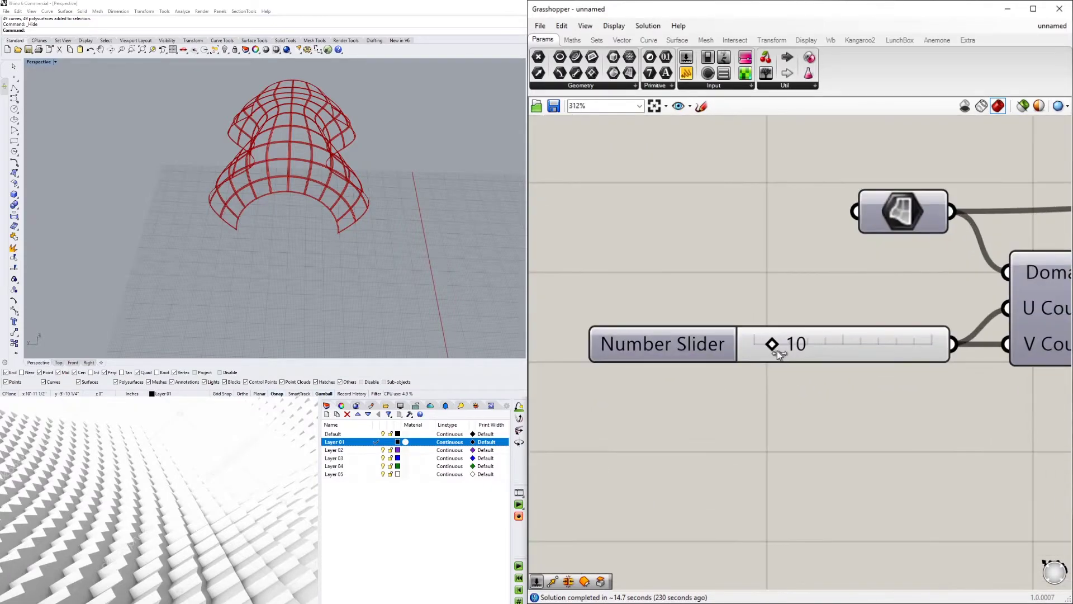
{"action": "left_click_drag", "start_coordinate": [783, 345], "coordinate": [812, 346]}
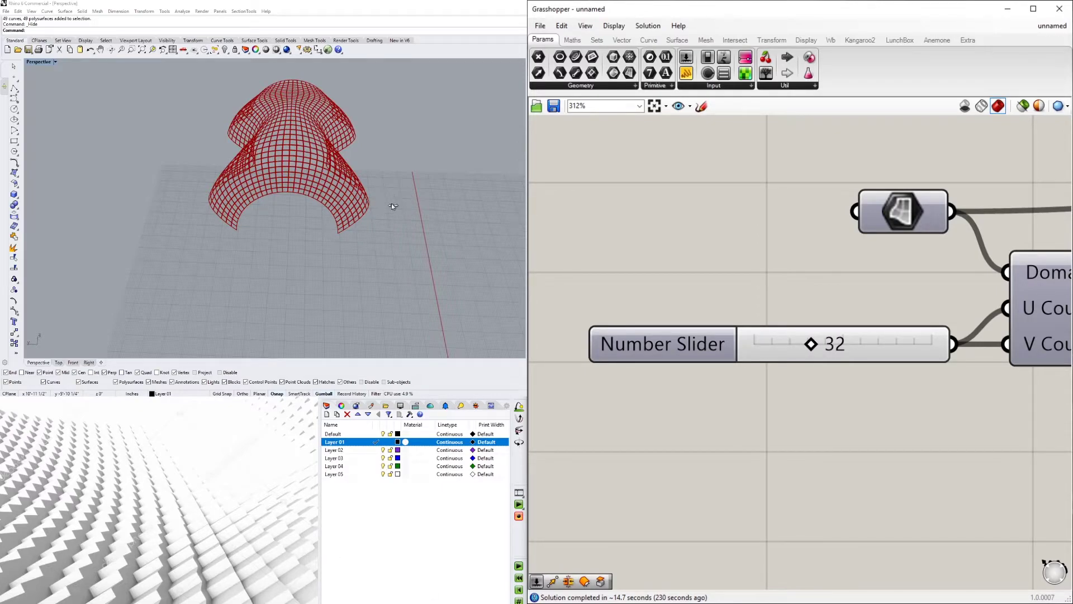
{"action": "right_click_drag", "start_coordinate": [428, 217], "coordinate": [454, 576]}
Step: Set the maximum of the U and V Count slider to 25
{"action": "double_click", "coordinate": [666, 355]}
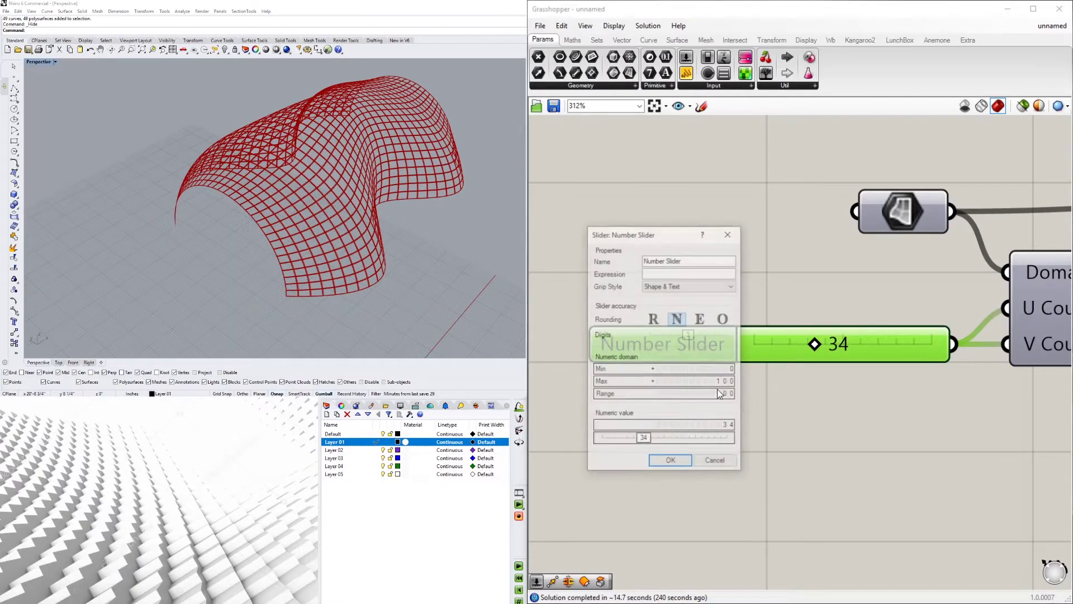
{"action": "double_click", "coordinate": [710, 381]}
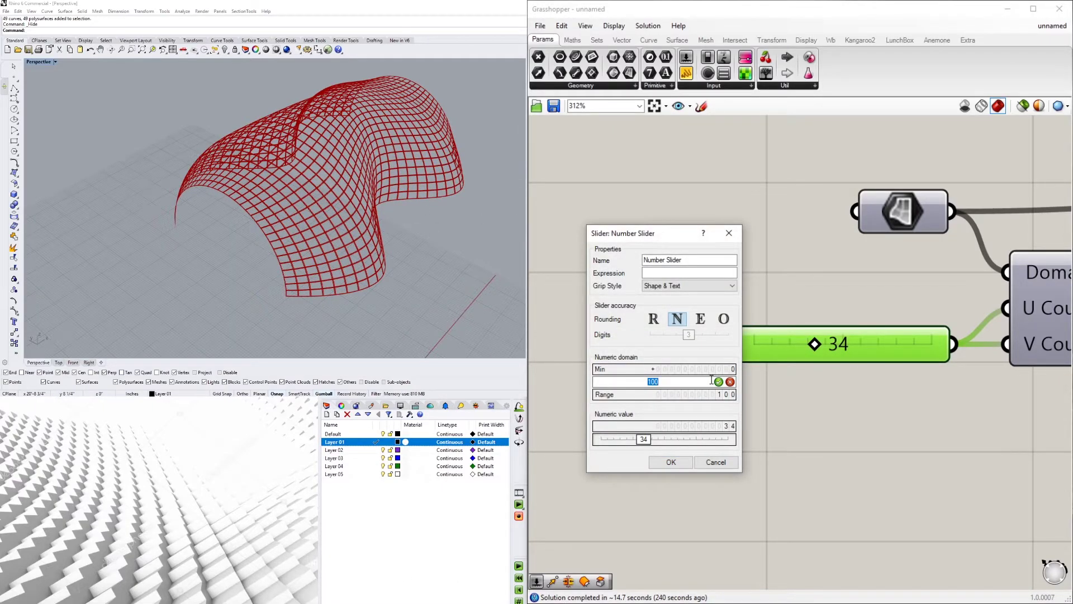
{"action": "type", "text": "25"}
{"action": "key", "text": "Return"}
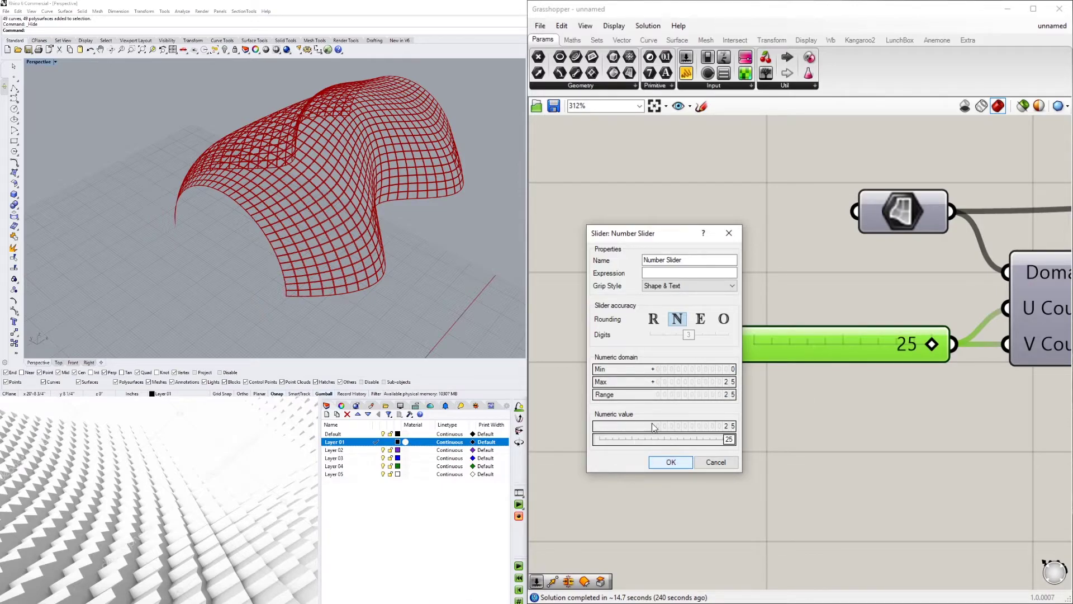
{"action": "key", "text": "Return"}
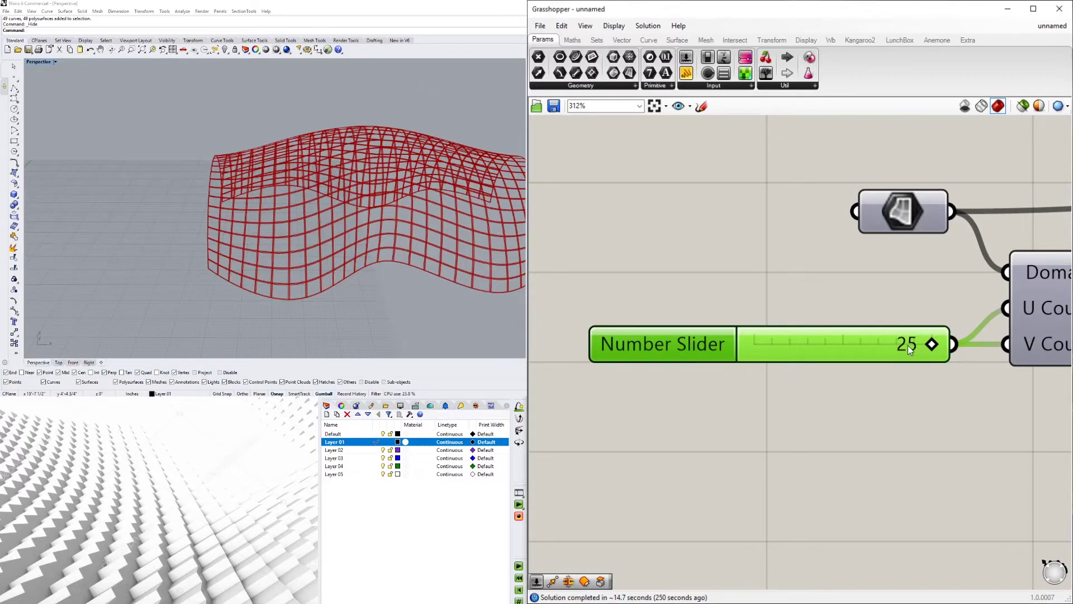
Step: Set the U and V Count slider to 12 and view the resulting grid in the viewport
{"action": "double_click", "coordinate": [908, 344]}
{"action": "type", "text": "12"}
{"action": "key", "text": "Return"}
{"action": "left_click", "coordinate": [196, 251]}
{"action": "right_click_drag", "start_coordinate": [196, 251], "coordinate": [336, 215]}
{"action": "left_click", "coordinate": [639, 274]}
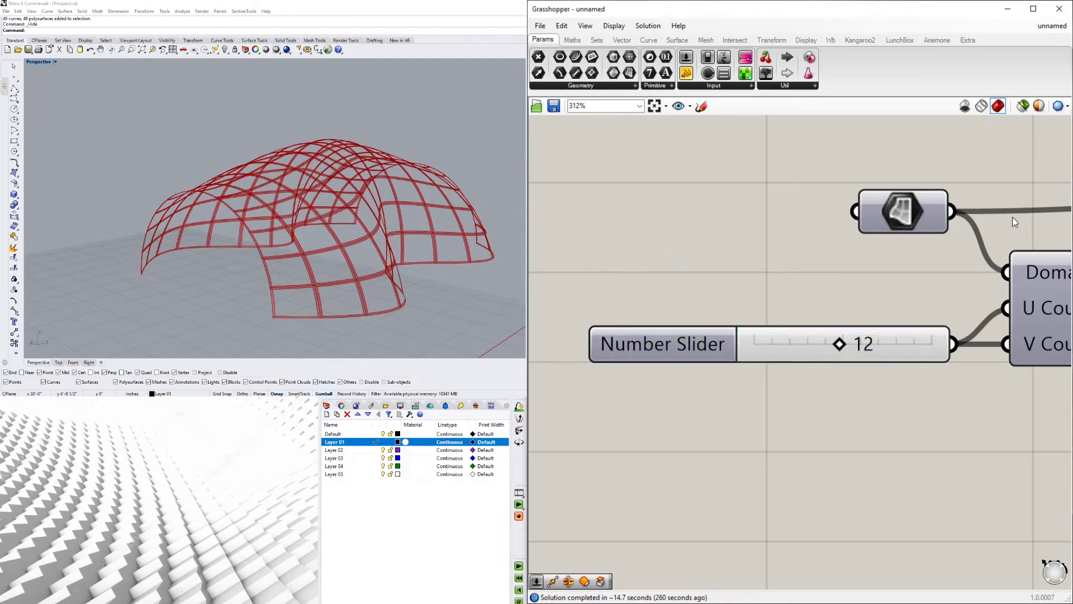
Step: Align the Surface parameter, the subsurface component and the Area component with their neighbours on the canvas
{"action": "scroll", "coordinate": [335, 218], "scroll_direction": "down", "scroll_amount": 5}
{"action": "right_click_drag", "start_coordinate": [335, 218], "coordinate": [358, 257]}
{"action": "scroll", "coordinate": [772, 255], "scroll_direction": "down", "scroll_amount": 4}
{"action": "scroll", "coordinate": [772, 255], "scroll_direction": "down", "scroll_amount": 2}
{"action": "right_click_drag", "start_coordinate": [887, 290], "coordinate": [702, 307]}
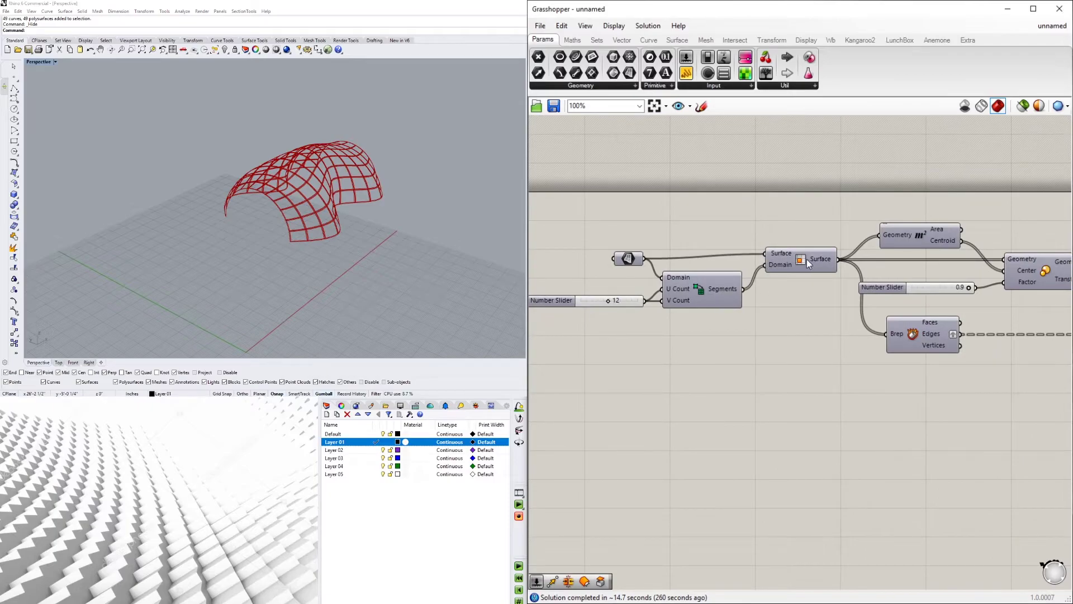
{"action": "left_click_drag", "start_coordinate": [810, 263], "coordinate": [806, 271]}
{"action": "left_click_drag", "start_coordinate": [629, 258], "coordinate": [628, 261]}
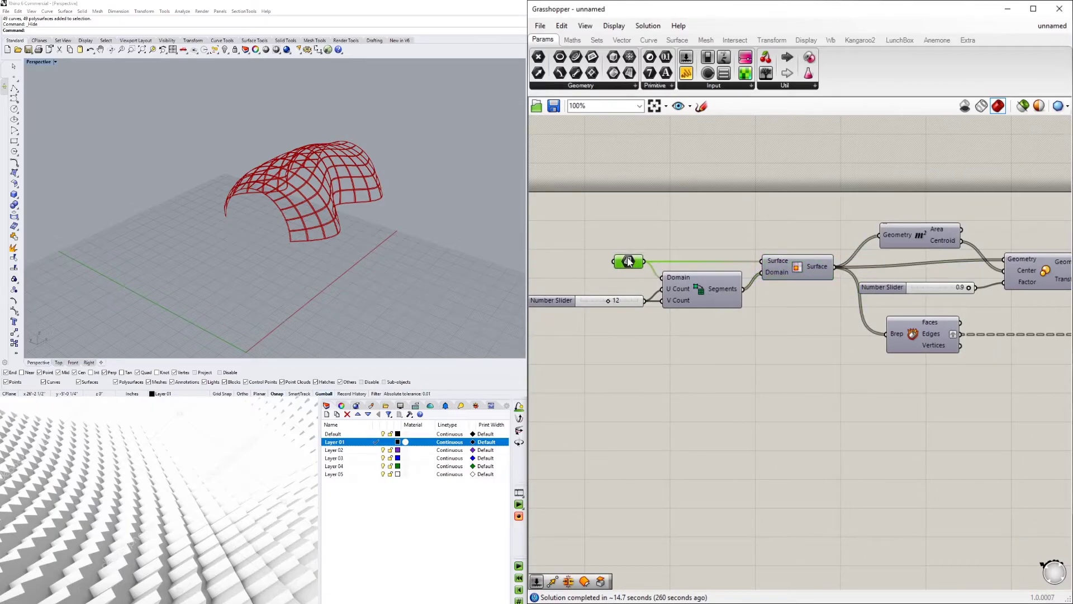
{"action": "left_click", "coordinate": [903, 252]}
{"action": "left_click_drag", "start_coordinate": [904, 237], "coordinate": [897, 247]}
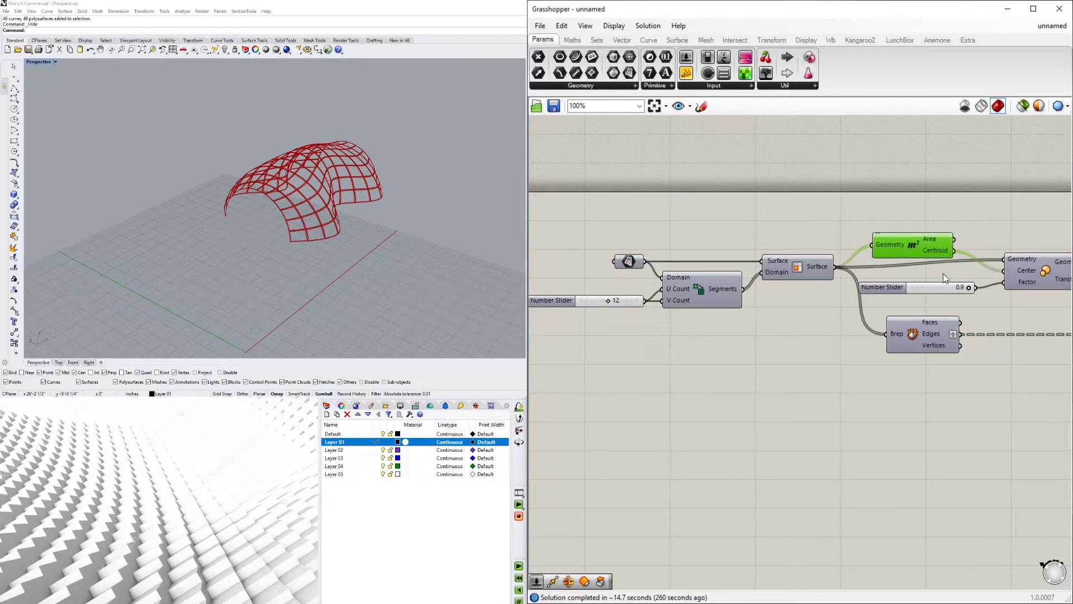
Step: Line up the Scale component, its factor slider and the lower Deconstruct Brep component
{"action": "right_click_drag", "start_coordinate": [1048, 269], "coordinate": [955, 270]}
{"action": "left_click_drag", "start_coordinate": [956, 271], "coordinate": [953, 278]}
{"action": "left_click_drag", "start_coordinate": [789, 288], "coordinate": [796, 289]}
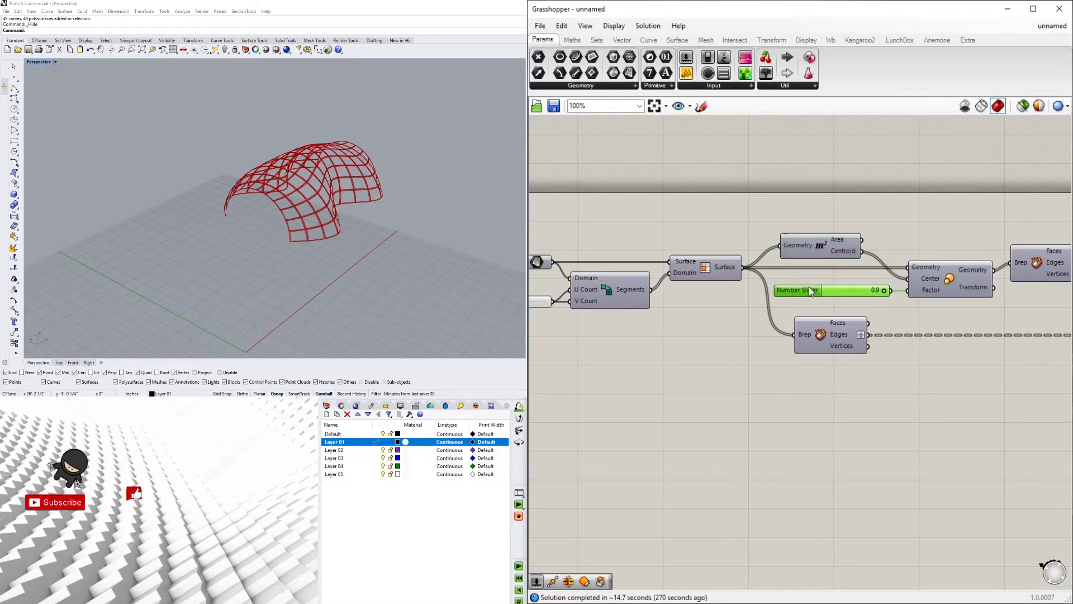
{"action": "left_click_drag", "start_coordinate": [828, 347], "coordinate": [814, 336]}
{"action": "left_click", "coordinate": [923, 427]}
Step: Group the U and V Count slider and label the group SUBDIVISIONS
{"action": "scroll", "coordinate": [927, 433], "scroll_direction": "down", "scroll_amount": 1}
{"action": "right_click_drag", "start_coordinate": [683, 397], "coordinate": [944, 391]}
{"action": "scroll", "coordinate": [783, 315], "scroll_direction": "up", "scroll_amount": 1}
{"action": "left_click", "coordinate": [779, 315]}
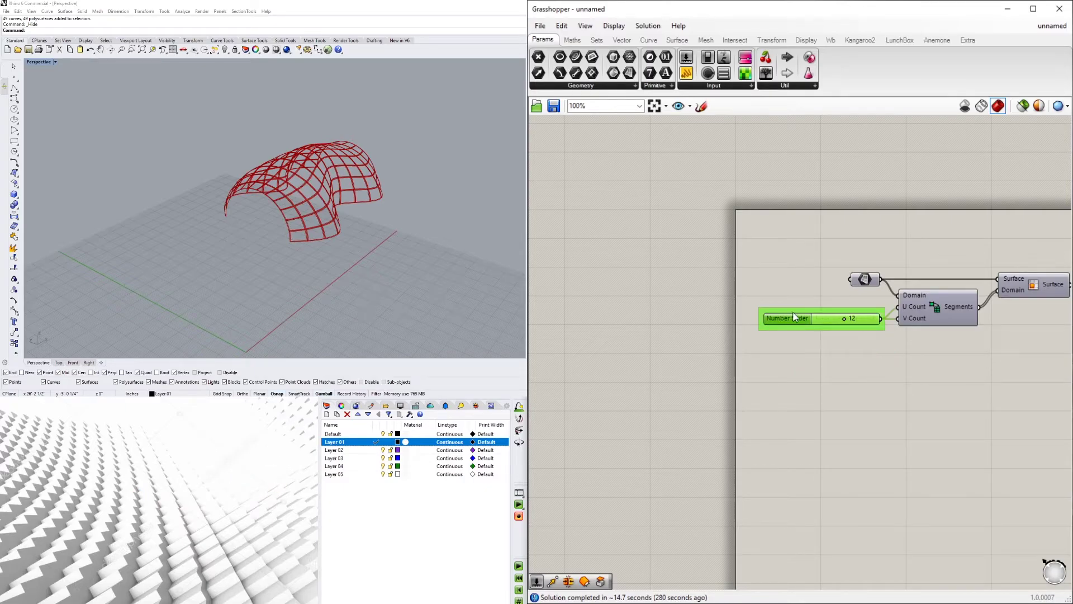
{"action": "right_click", "coordinate": [798, 313]}
{"action": "left_click", "coordinate": [832, 313]}
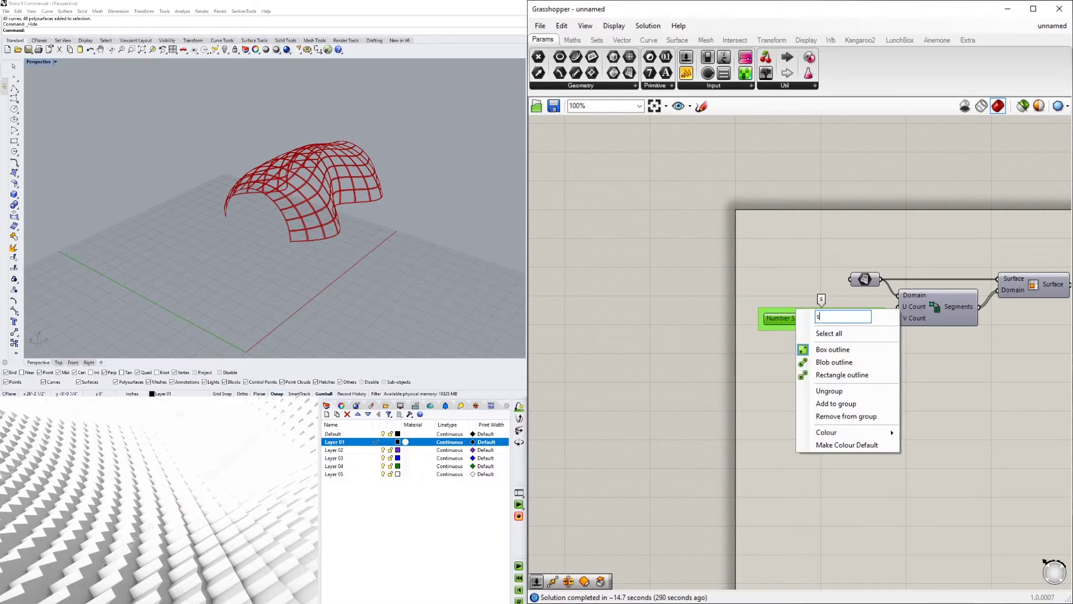
{"action": "type", "text": "subdivisions"}
{"action": "key", "text": "ctrl+a"}
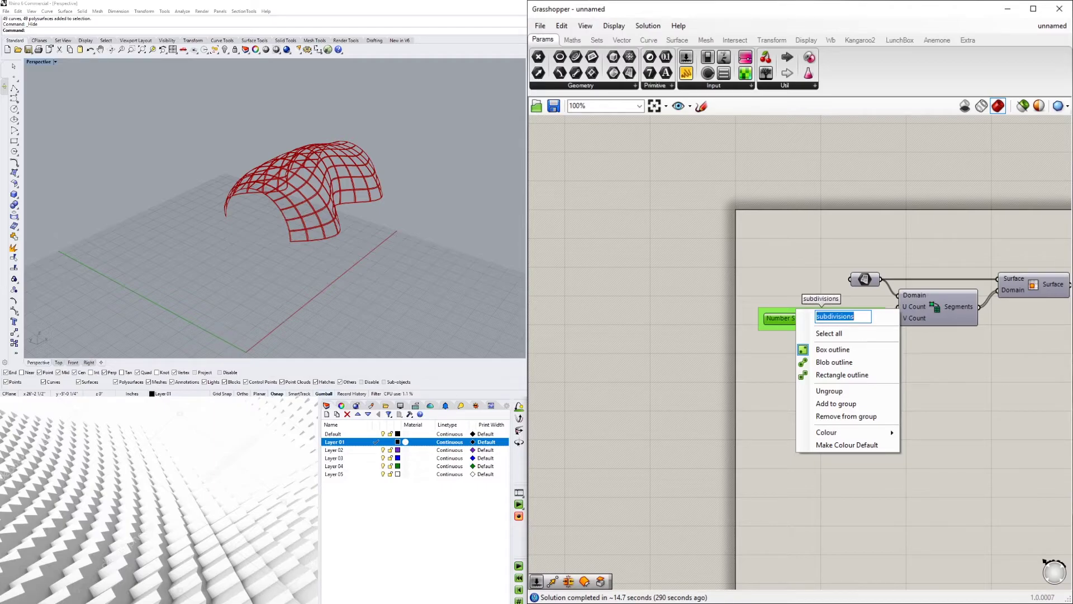
{"action": "type", "text": "SUB"}
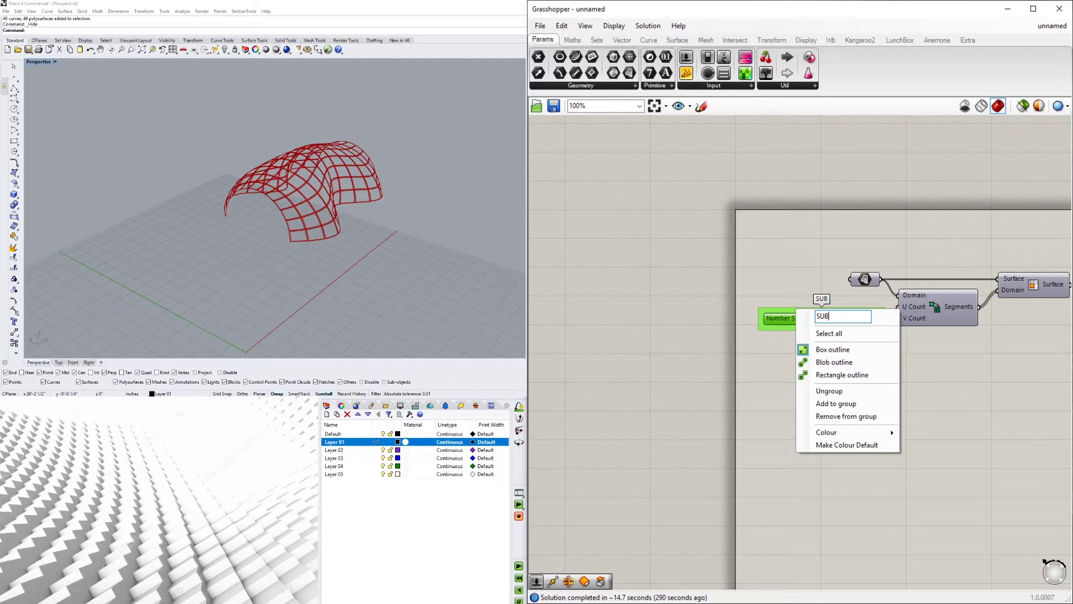
{"action": "type", "text": "DIVISIONS"}
{"action": "key", "text": "Return"}
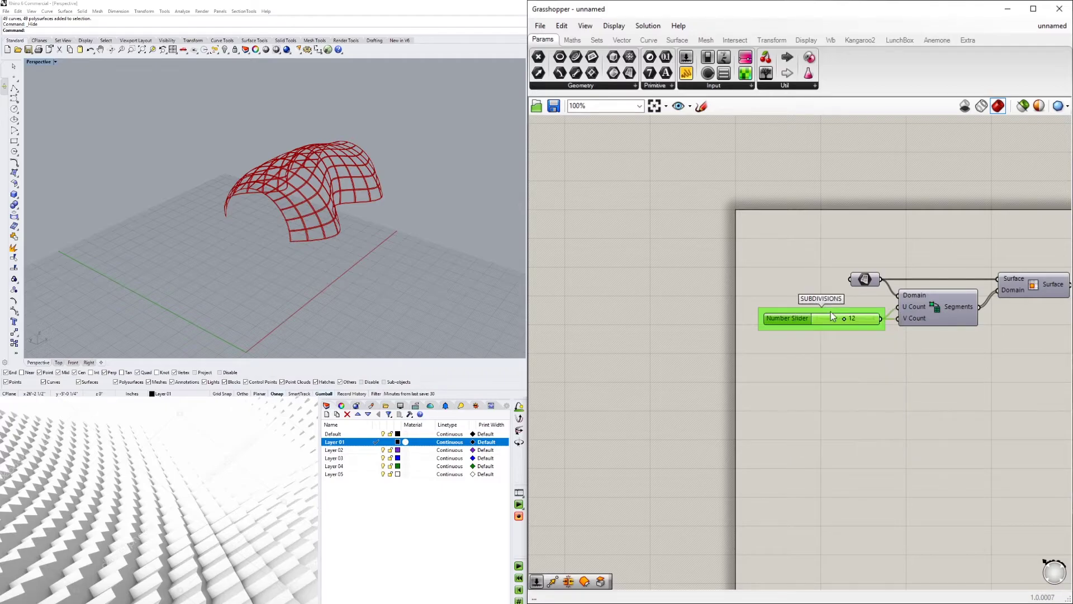
Step: Move the Surface parameter higher above the slider, group it and label the group SET ONE SURFACE
{"action": "left_click_drag", "start_coordinate": [864, 279], "coordinate": [854, 256]}
{"action": "key", "text": "ctrl+g"}
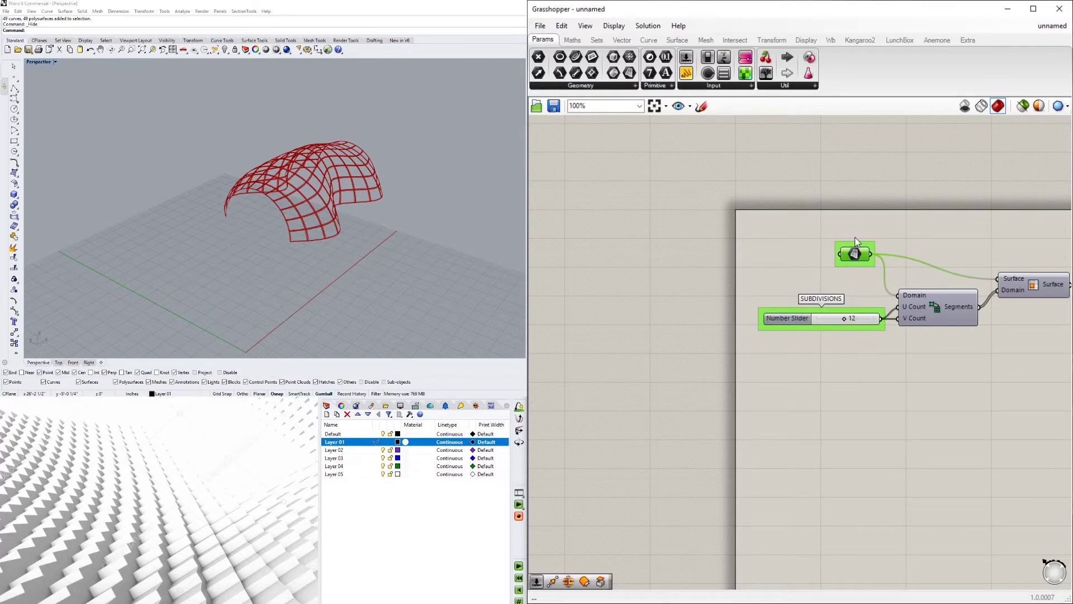
{"action": "right_click", "coordinate": [854, 245]}
{"action": "type", "text": "SET ONE SURFACE"}
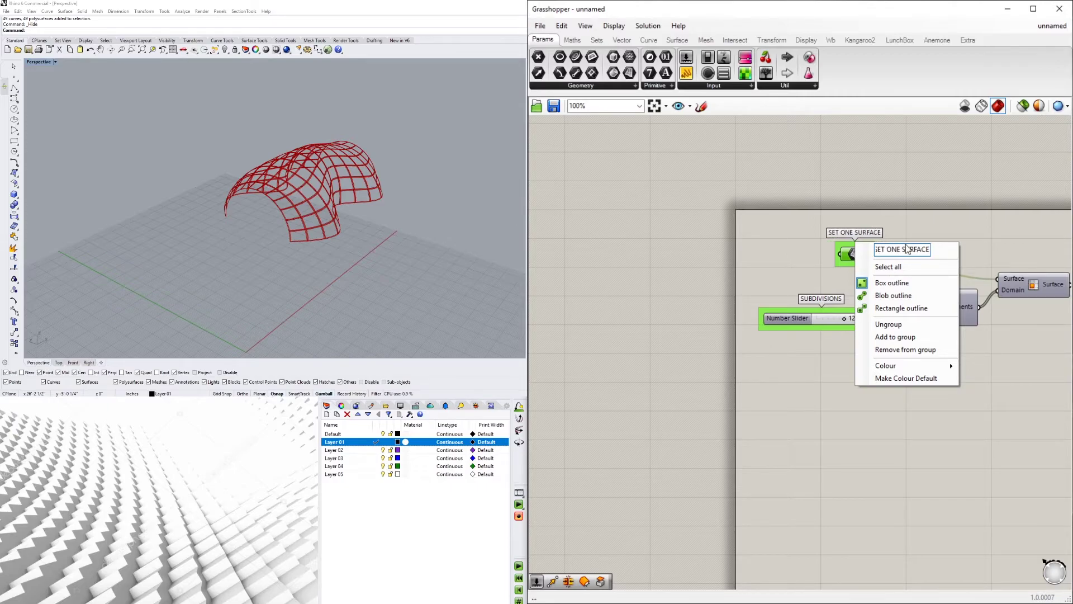
{"action": "left_click", "coordinate": [789, 246]}
{"action": "left_click", "coordinate": [985, 234]}
Step: Group the Scale factor slider and label the group SCALE FACTOR FRAME
{"action": "right_click_drag", "start_coordinate": [973, 239], "coordinate": [751, 240]}
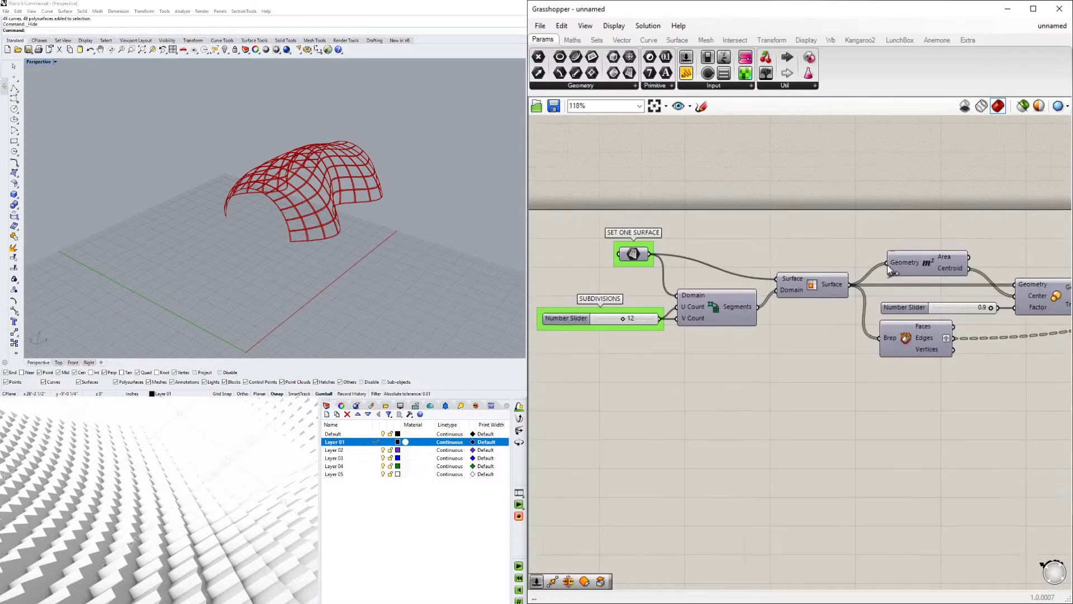
{"action": "scroll", "coordinate": [961, 296], "scroll_direction": "up", "scroll_amount": 1}
{"action": "right_click_drag", "start_coordinate": [958, 302], "coordinate": [864, 314]}
{"action": "left_click", "coordinate": [833, 331]}
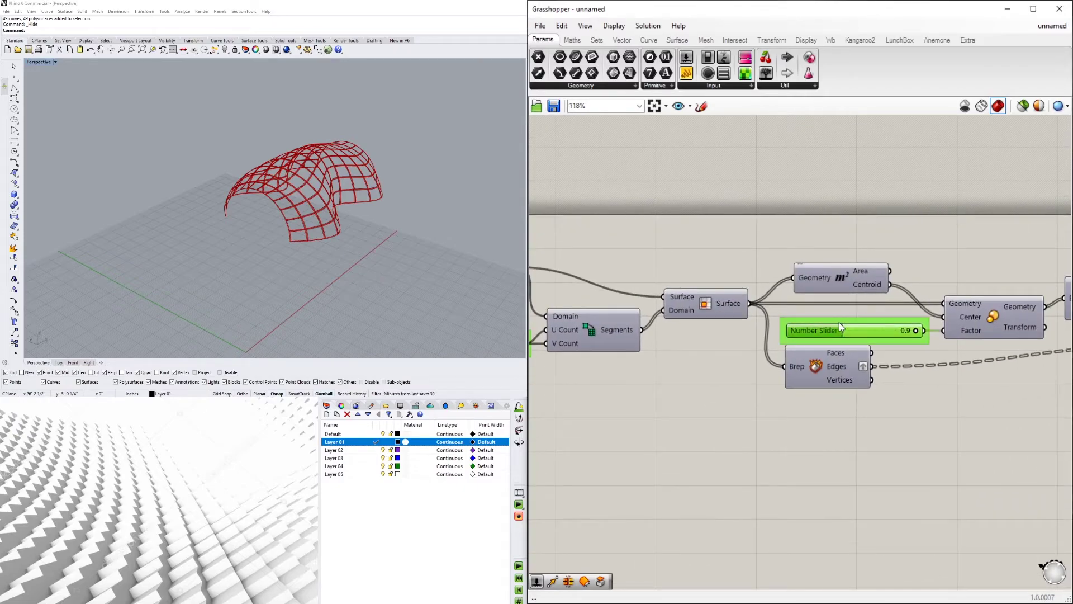
{"action": "right_click", "coordinate": [830, 321]}
{"action": "type", "text": "SCALE FACTOR"}
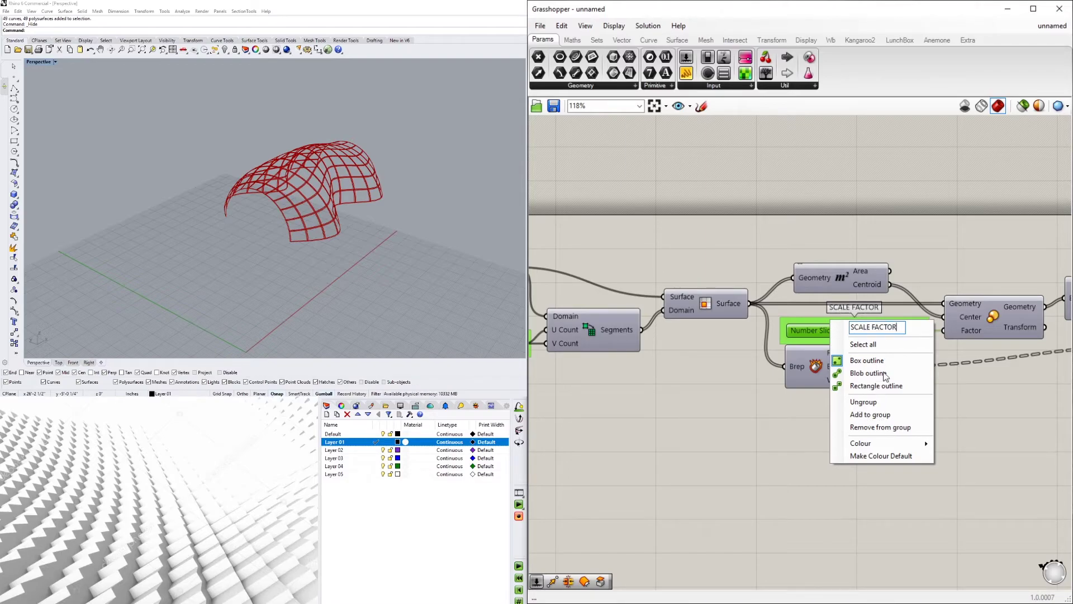
{"action": "type", "text": " FRAME"}
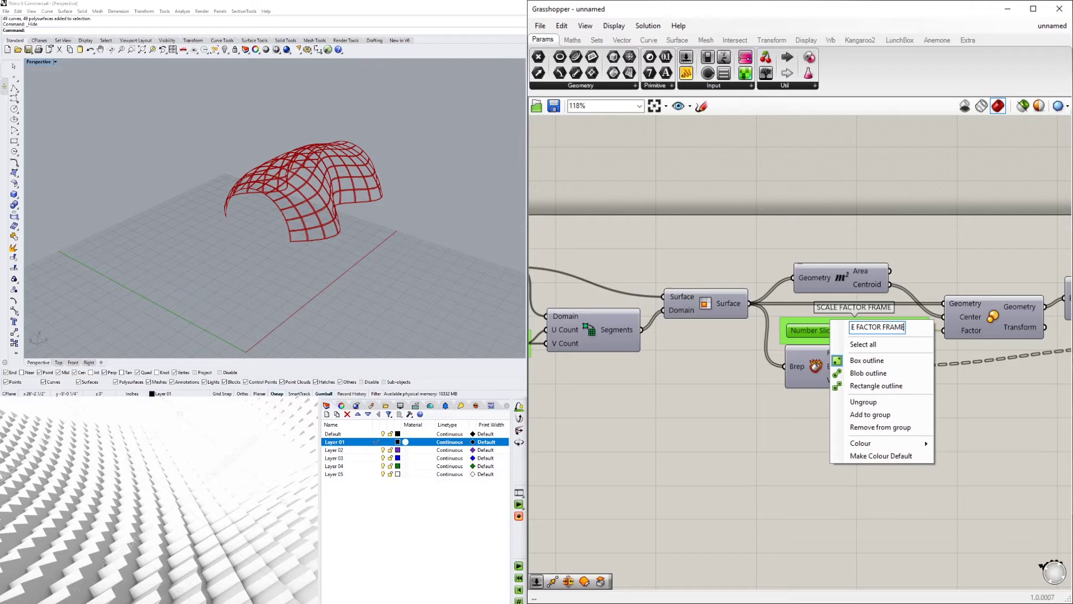
{"action": "left_click", "coordinate": [962, 478]}
Step: Move the SCALE FACTOR FRAME slider group above the Area component
{"action": "left_click_drag", "start_coordinate": [849, 338], "coordinate": [809, 250]}
{"action": "right_click_drag", "start_coordinate": [1020, 249], "coordinate": [830, 253]}
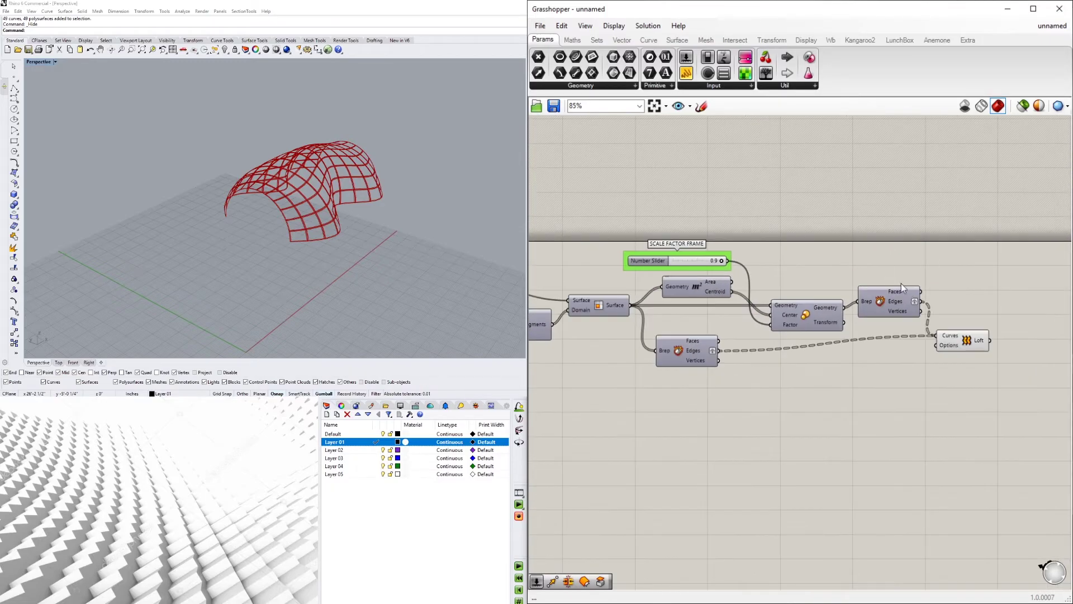
{"action": "left_click", "coordinate": [811, 304]}
Step: Adjust the positions of both Deconstruct Brep components and the Loft component to tidy the wire layout
{"action": "left_click", "coordinate": [919, 272]}
{"action": "right_click_drag", "start_coordinate": [920, 273], "coordinate": [883, 269]}
{"action": "left_click_drag", "start_coordinate": [894, 296], "coordinate": [897, 306]}
{"action": "left_click", "coordinate": [987, 358]}
{"action": "left_click_drag", "start_coordinate": [987, 357], "coordinate": [989, 364]}
{"action": "left_click", "coordinate": [826, 407]}
{"action": "right_click_drag", "start_coordinate": [691, 389], "coordinate": [807, 385]}
{"action": "scroll", "coordinate": [794, 384], "scroll_direction": "down", "scroll_amount": 3}
{"action": "left_click_drag", "start_coordinate": [749, 371], "coordinate": [765, 369]}
{"action": "left_click", "coordinate": [877, 425]}
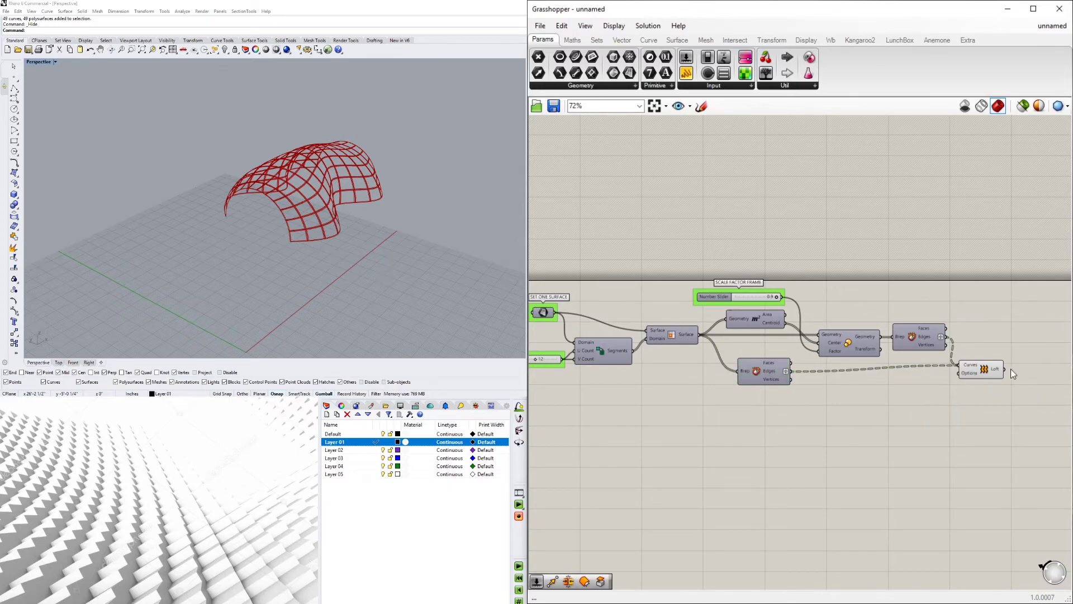
Step: Select the Loft component and examine the highlighted frame strips up close in the Rhino viewport
{"action": "left_click", "coordinate": [983, 372]}
{"action": "scroll", "coordinate": [984, 371], "scroll_direction": "up", "scroll_amount": 2}
{"action": "scroll", "coordinate": [298, 233], "scroll_direction": "up", "scroll_amount": 5}
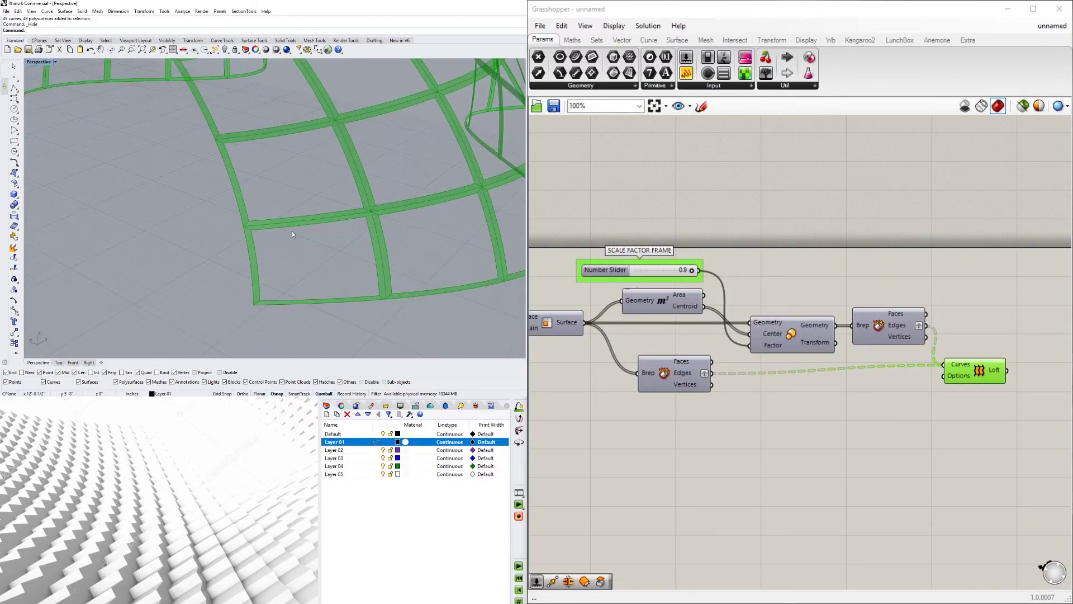
{"action": "scroll", "coordinate": [292, 230], "scroll_direction": "down", "scroll_amount": 2}
{"action": "scroll", "coordinate": [292, 231], "scroll_direction": "up", "scroll_amount": 3}
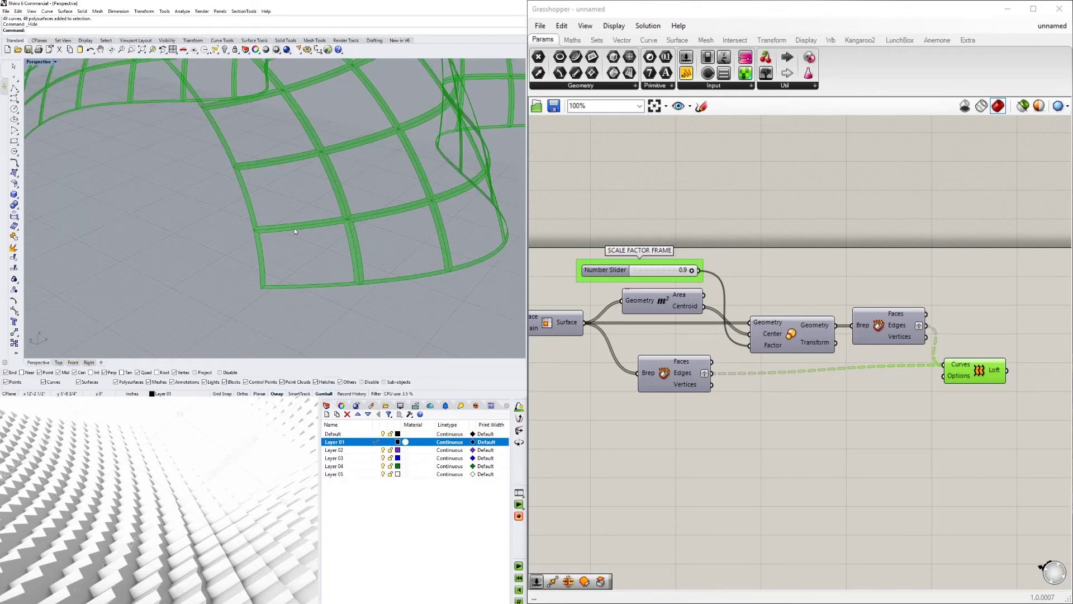
{"action": "scroll", "coordinate": [294, 228], "scroll_direction": "down", "scroll_amount": 4}
{"action": "left_click", "coordinate": [902, 245]}
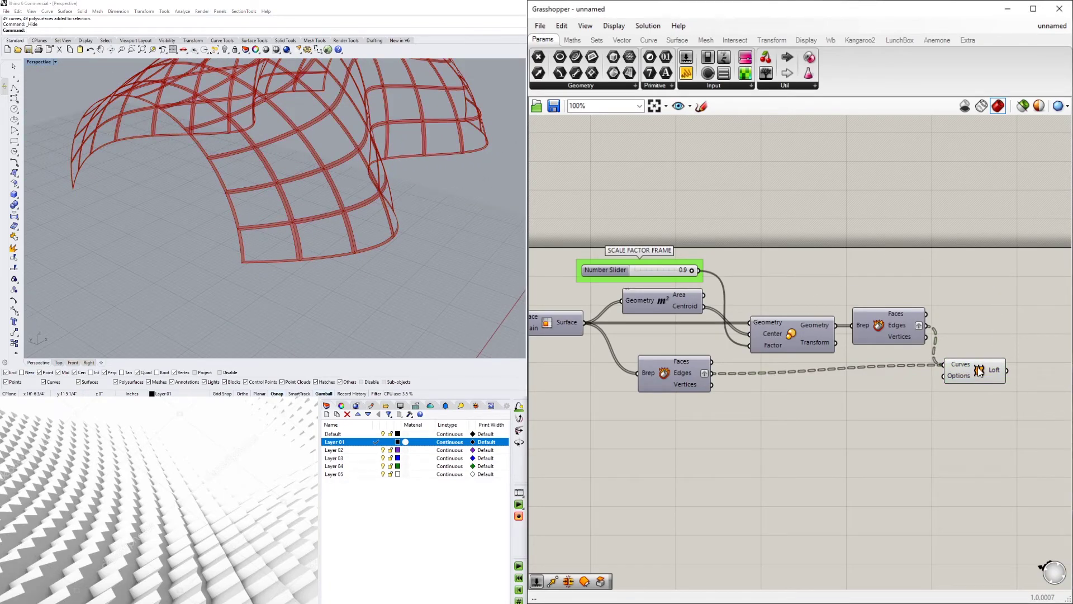
Step: Shift the Loft component slightly, group it and label the group RESULTING FRAME
{"action": "left_click_drag", "start_coordinate": [979, 370], "coordinate": [984, 375]}
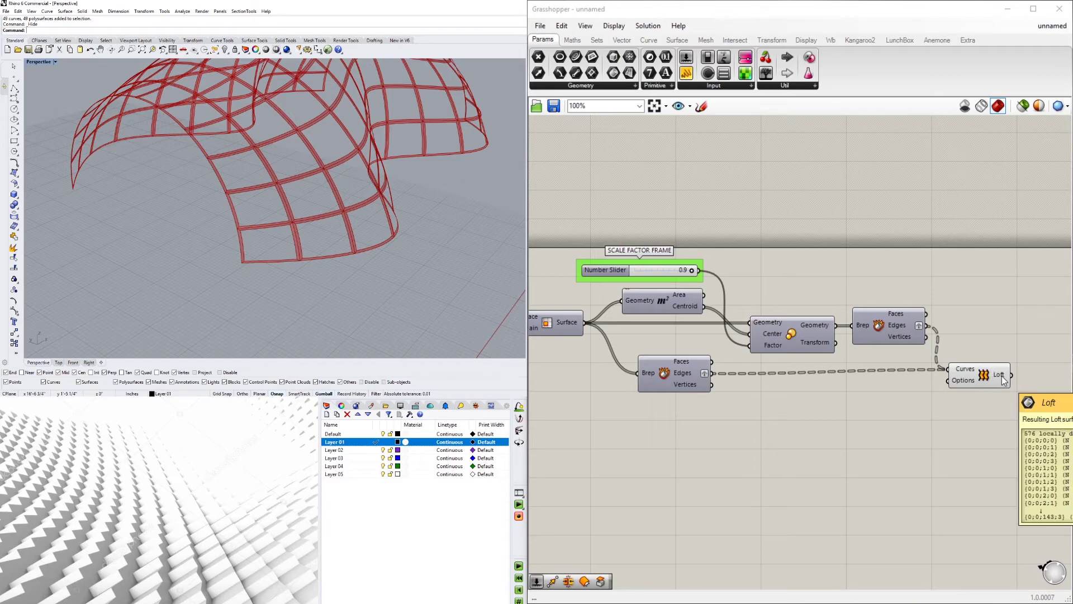
{"action": "right_click_drag", "start_coordinate": [1015, 418], "coordinate": [879, 420]}
{"action": "scroll", "coordinate": [863, 416], "scroll_direction": "down", "scroll_amount": 3}
{"action": "right_click_drag", "start_coordinate": [796, 417], "coordinate": [873, 376]}
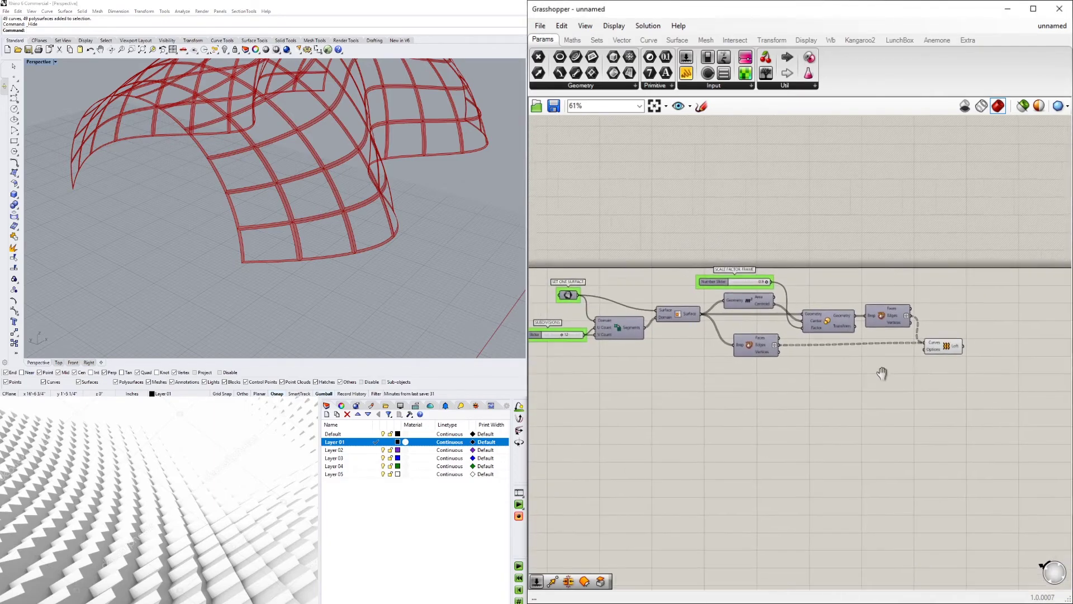
{"action": "scroll", "coordinate": [872, 377], "scroll_direction": "up", "scroll_amount": 2}
{"action": "left_click", "coordinate": [963, 337]}
{"action": "key", "text": "ctrl+g"}
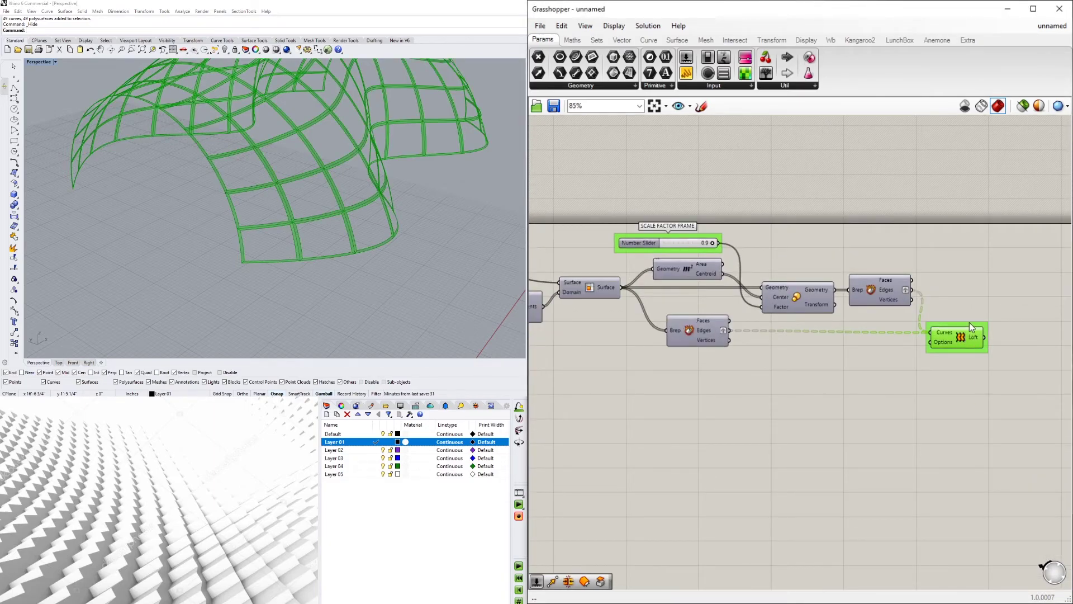
{"action": "right_click", "coordinate": [969, 327]}
{"action": "right_click", "coordinate": [942, 323]}
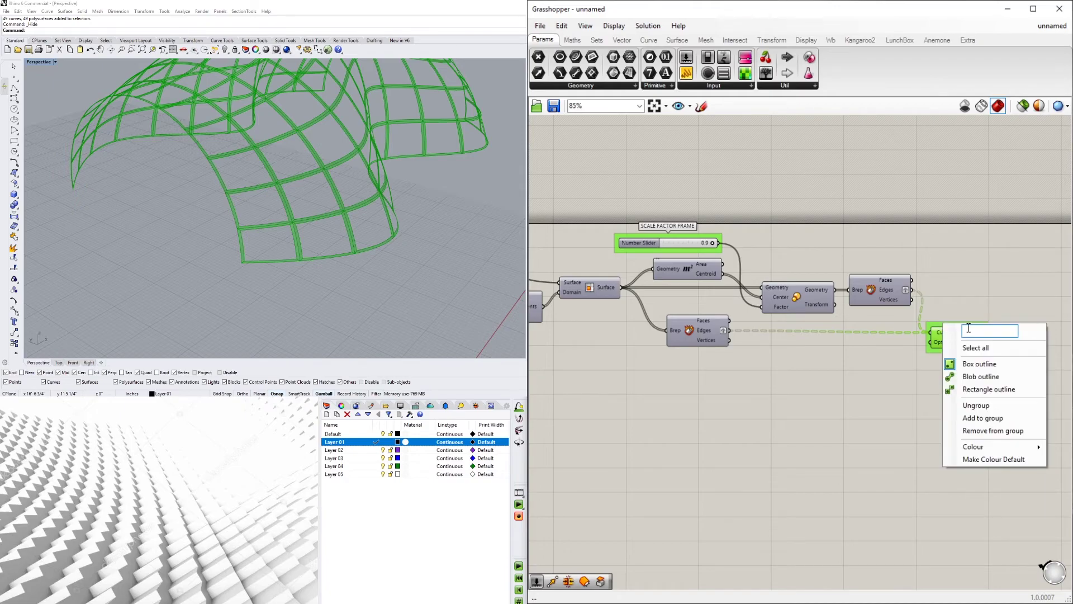
{"action": "type", "text": "RESULTING FRAME"}
{"action": "key", "text": "Return"}
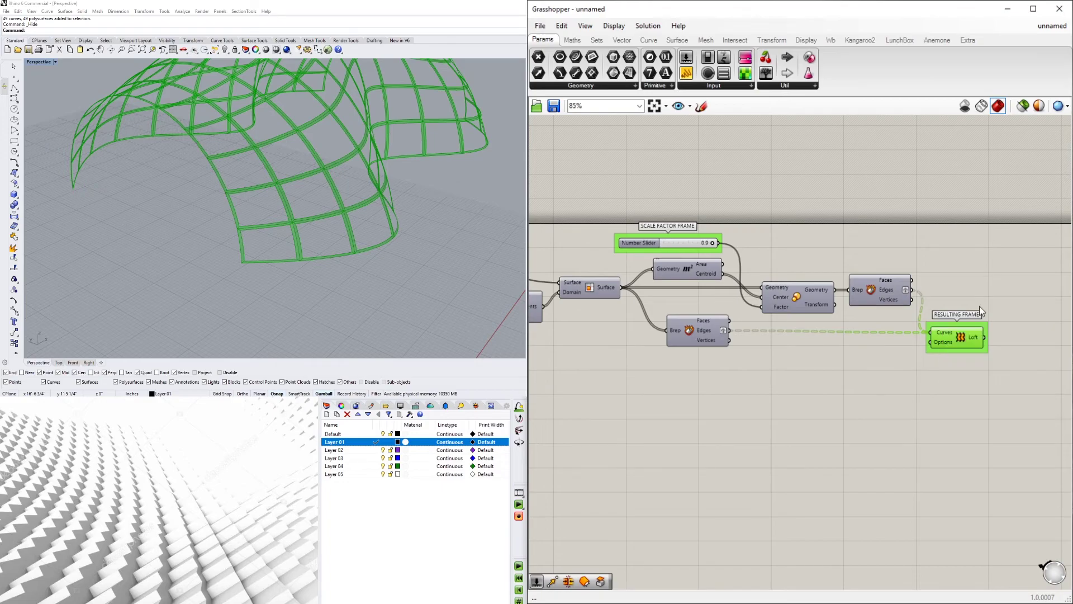
Step: Shorten the Loft group's label to FRAME
{"action": "middle_click", "coordinate": [955, 316]}
{"action": "left_click", "coordinate": [939, 332]}
{"action": "right_click", "coordinate": [942, 326]}
{"action": "key", "text": "Escape"}
{"action": "scroll", "coordinate": [955, 322], "scroll_direction": "up", "scroll_amount": 3}
{"action": "right_click", "coordinate": [969, 335]}
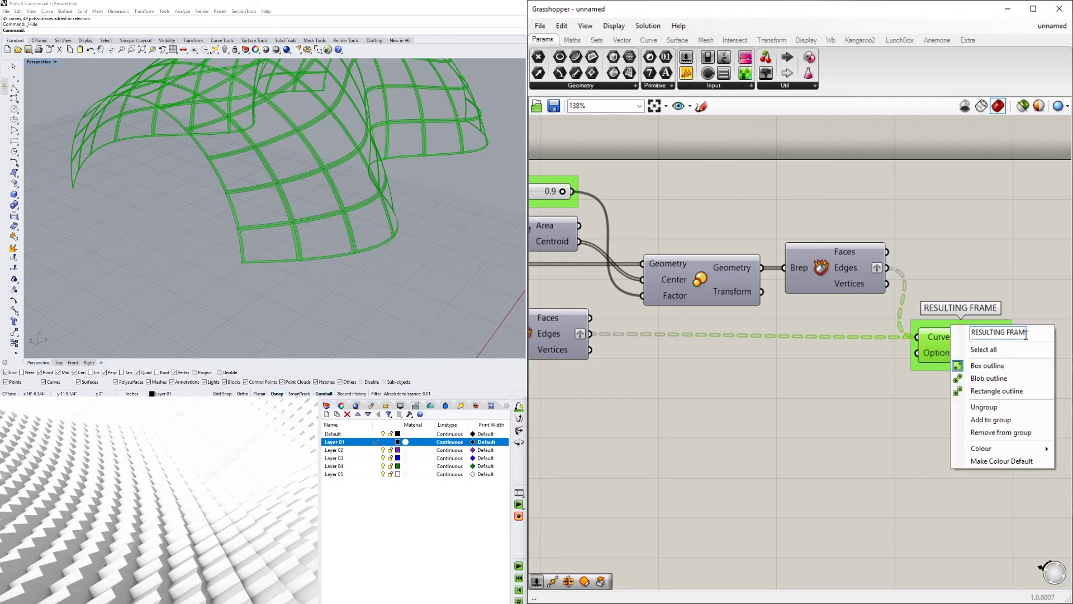
{"action": "key", "text": "ctrl+a"}
{"action": "type", "text": "FRAME"}
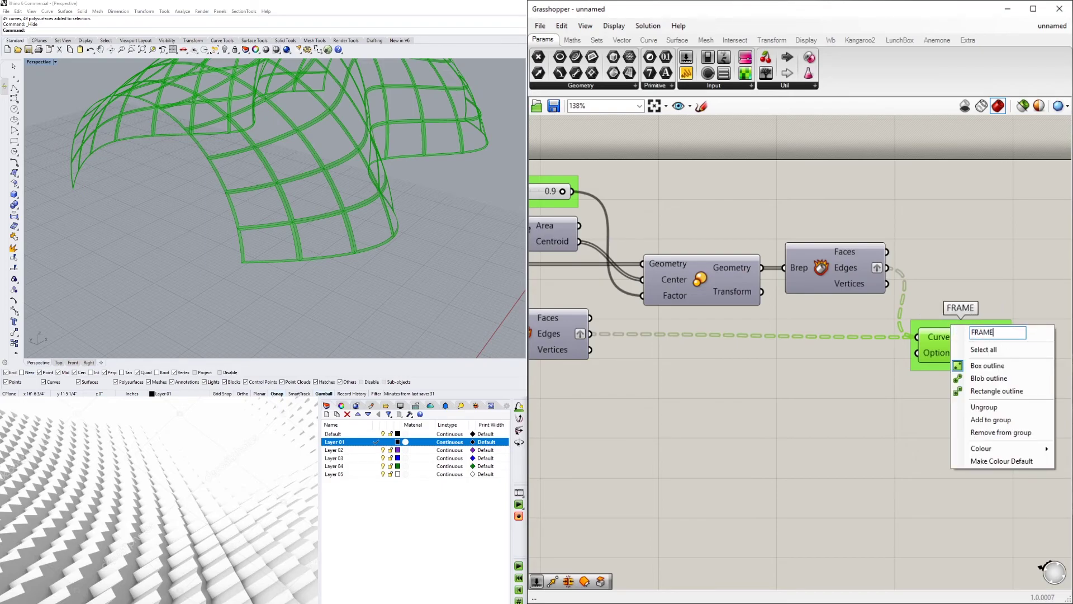
{"action": "key", "text": "Return"}
{"action": "left_click", "coordinate": [1031, 274]}
Step: Shift the whole definition slightly away from the canvas's upper edge and review the frame in the Rhino viewport
{"action": "scroll", "coordinate": [988, 260], "scroll_direction": "down", "scroll_amount": 4}
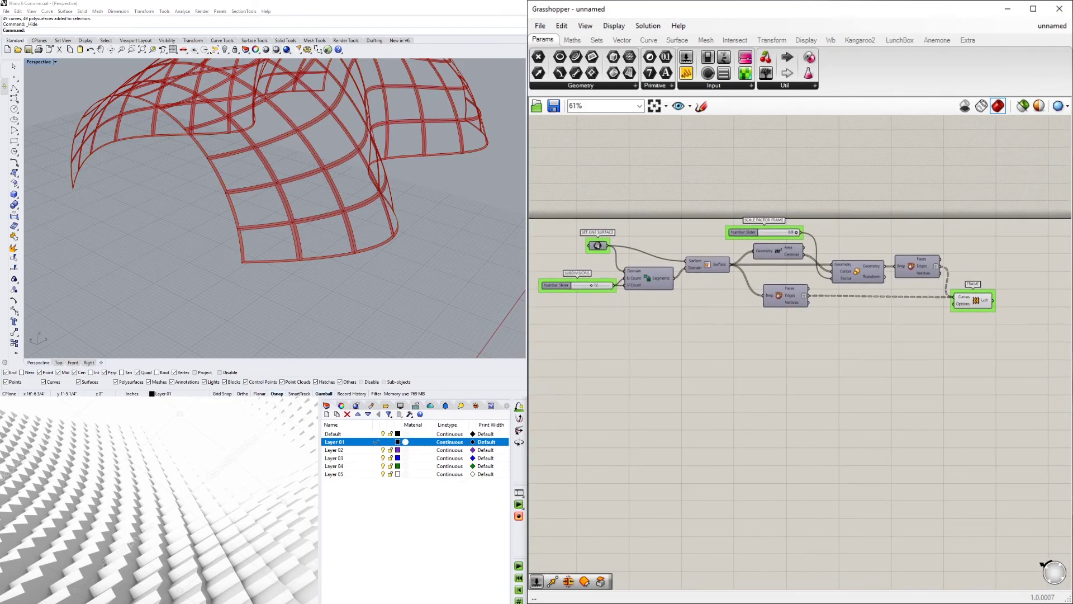
{"action": "scroll", "coordinate": [1037, 380], "scroll_direction": "down", "scroll_amount": 1}
{"action": "left_click_drag", "start_coordinate": [1037, 380], "coordinate": [608, 213]}
{"action": "left_click_drag", "start_coordinate": [813, 274], "coordinate": [816, 281]}
{"action": "left_click", "coordinate": [867, 437]}
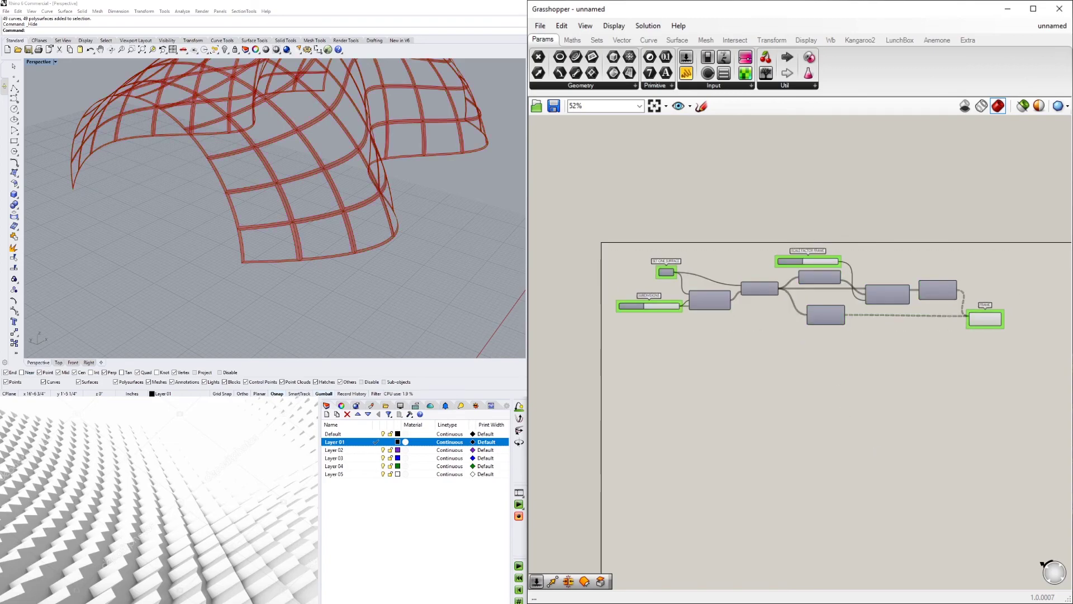
{"action": "right_click_drag", "start_coordinate": [297, 120], "coordinate": [364, 182]}
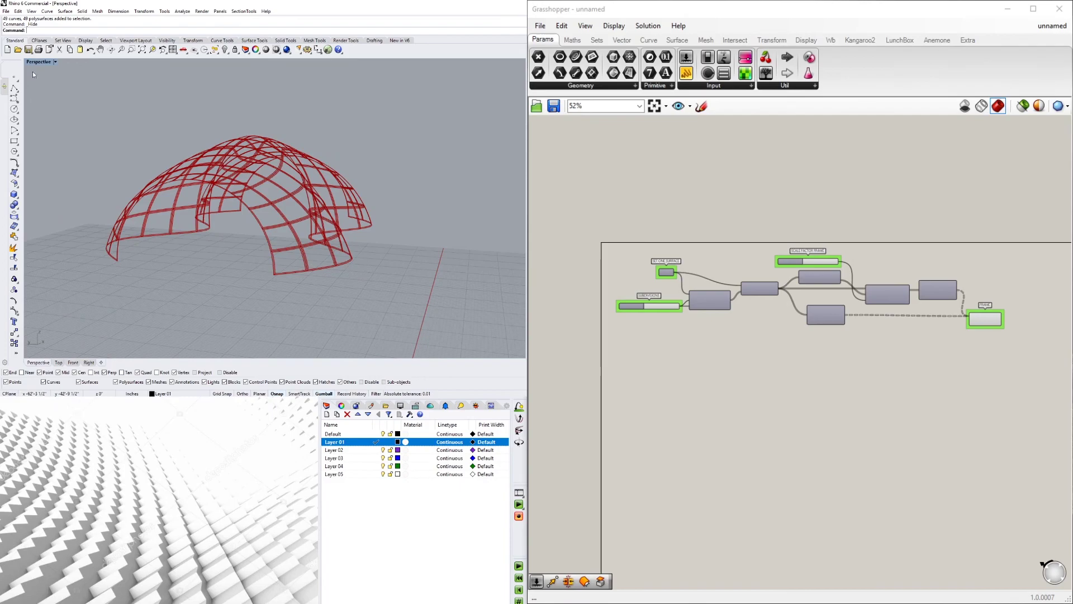